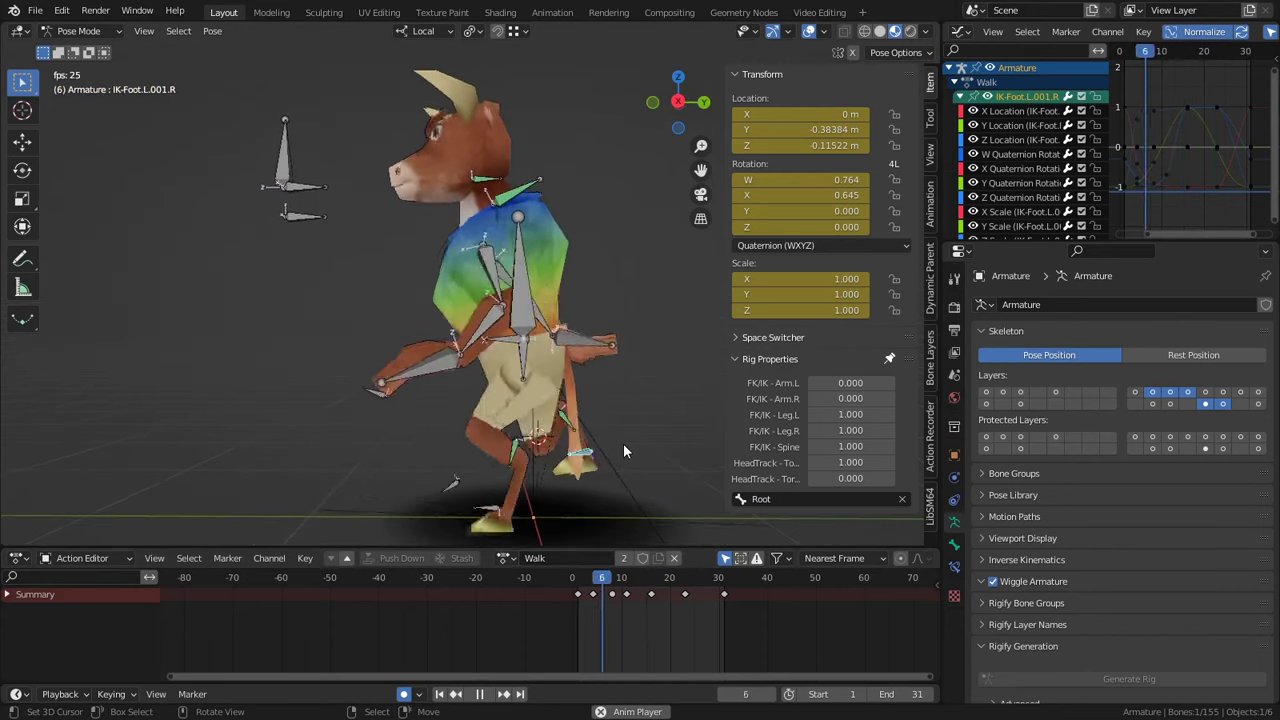
# Scrub the walk animation to frame 32 in orthographic view and maximize the graph editor with the foot bone's curves.
pyautogui.press('KP_5')
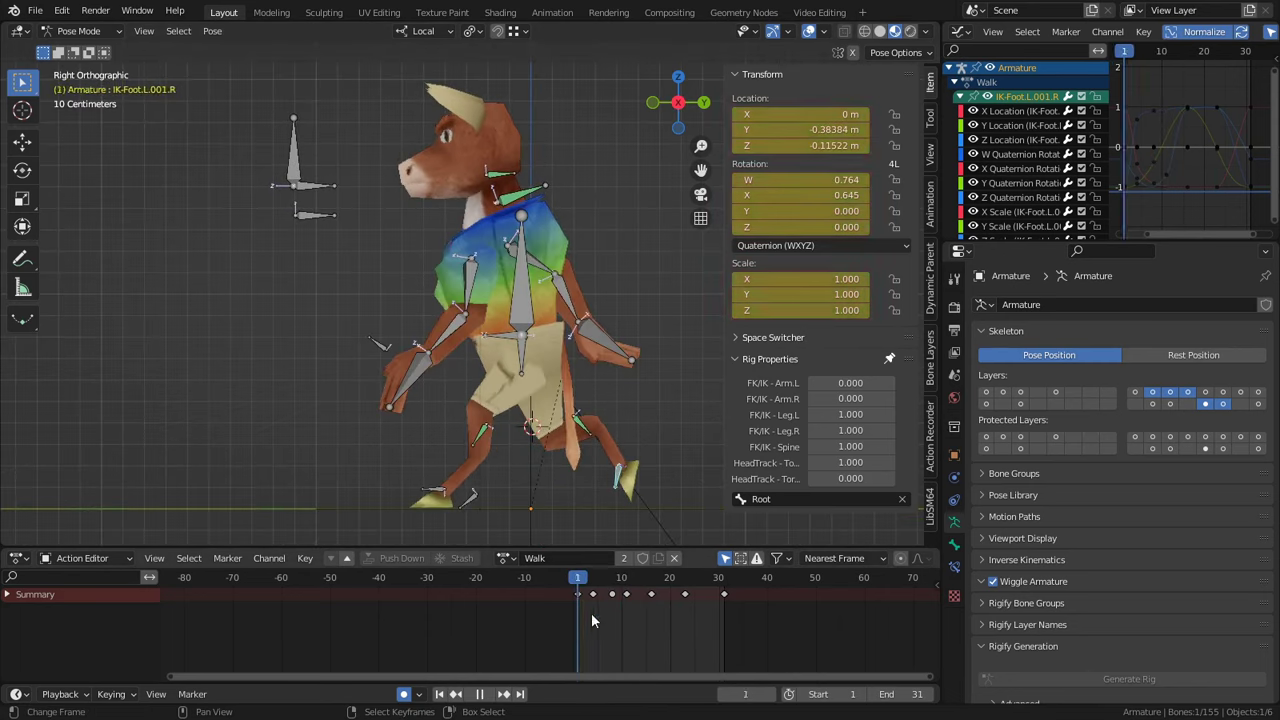
pyautogui.moveTo(688, 595); pyautogui.dragTo(726, 601)
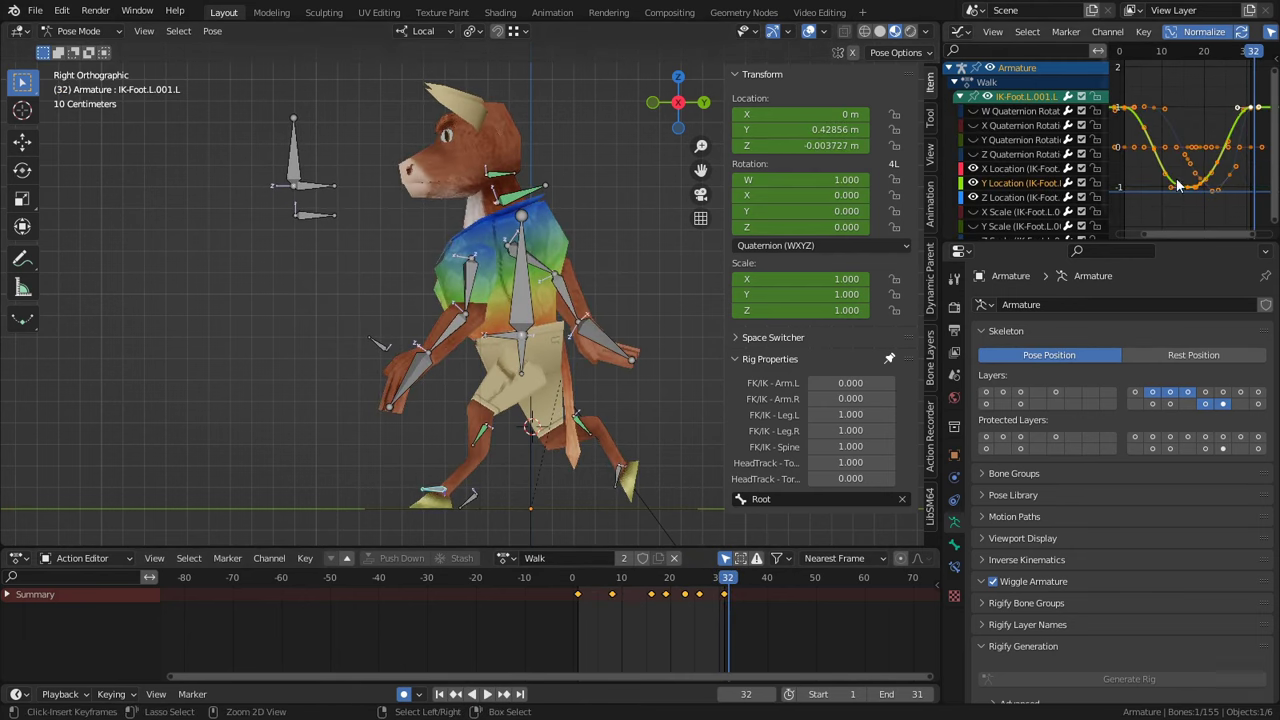
pyautogui.hotkey('ctrl', 'space')
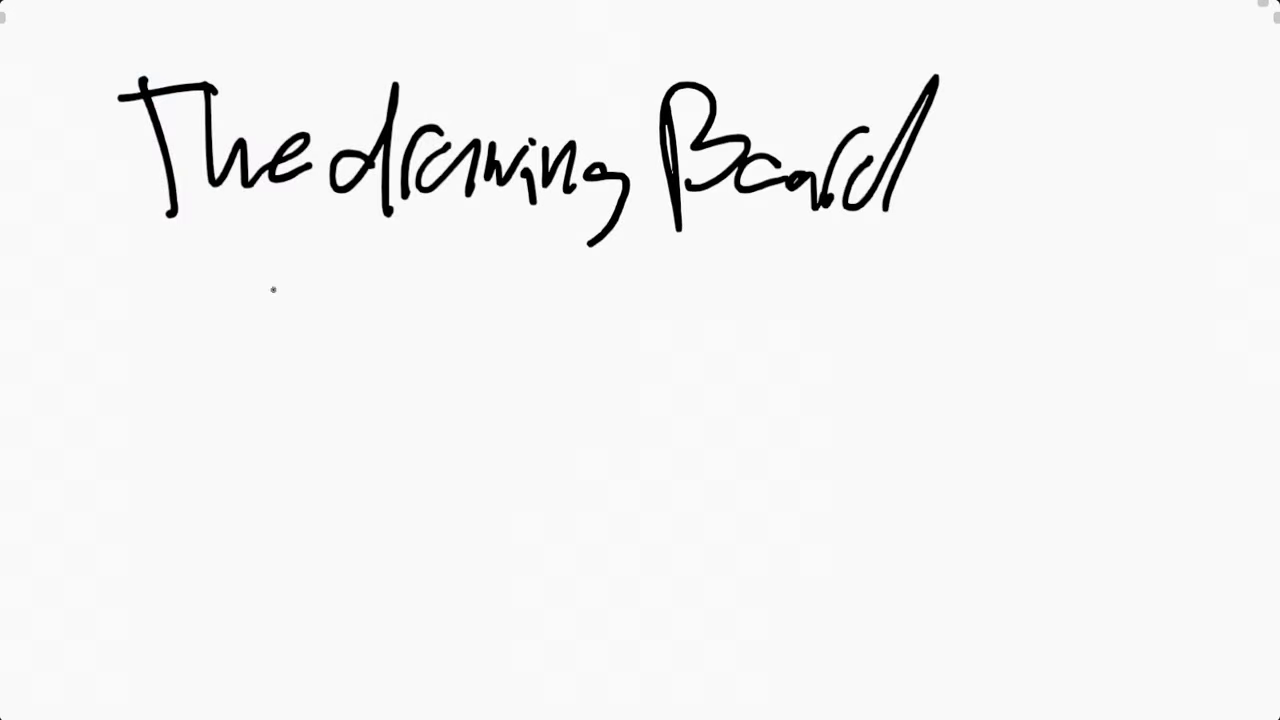
# Switch to the whiteboard and handwrite notes beneath the "The drawing Board" heading.
pyautogui.moveTo(110, 252); pyautogui.dragTo(1073, 189)
pyautogui.keyDown('shift'); pyautogui.moveTo(308, 373); pyautogui.dragTo(314, 329, button='middle'); pyautogui.keyUp('shift')
pyautogui.scroll(-2, 460, 391)
pyautogui.scroll(1, 583, 317)
pyautogui.keyDown('shift'); pyautogui.moveTo(583, 317); pyautogui.dragTo(603, 277, button='middle'); pyautogui.keyUp('shift')
pyautogui.moveTo(234, 295); pyautogui.dragTo(310, 298)
pyautogui.moveTo(348, 260); pyautogui.dragTo(345, 350)
pyautogui.moveTo(642, 344); pyautogui.dragTo(775, 342)
pyautogui.moveTo(811, 238); pyautogui.dragTo(798, 355)
pyautogui.keyDown('shift'); pyautogui.moveTo(520, 547); pyautogui.dragTo(504, 443, button='middle'); pyautogui.keyUp('shift')
pyautogui.moveTo(311, 326)
pyautogui.mouseDown()
pyautogui.moveTo(366, 330)
pyautogui.moveTo(398, 362)
pyautogui.mouseUp()
pyautogui.moveTo(432, 338); pyautogui.dragTo(540, 372)
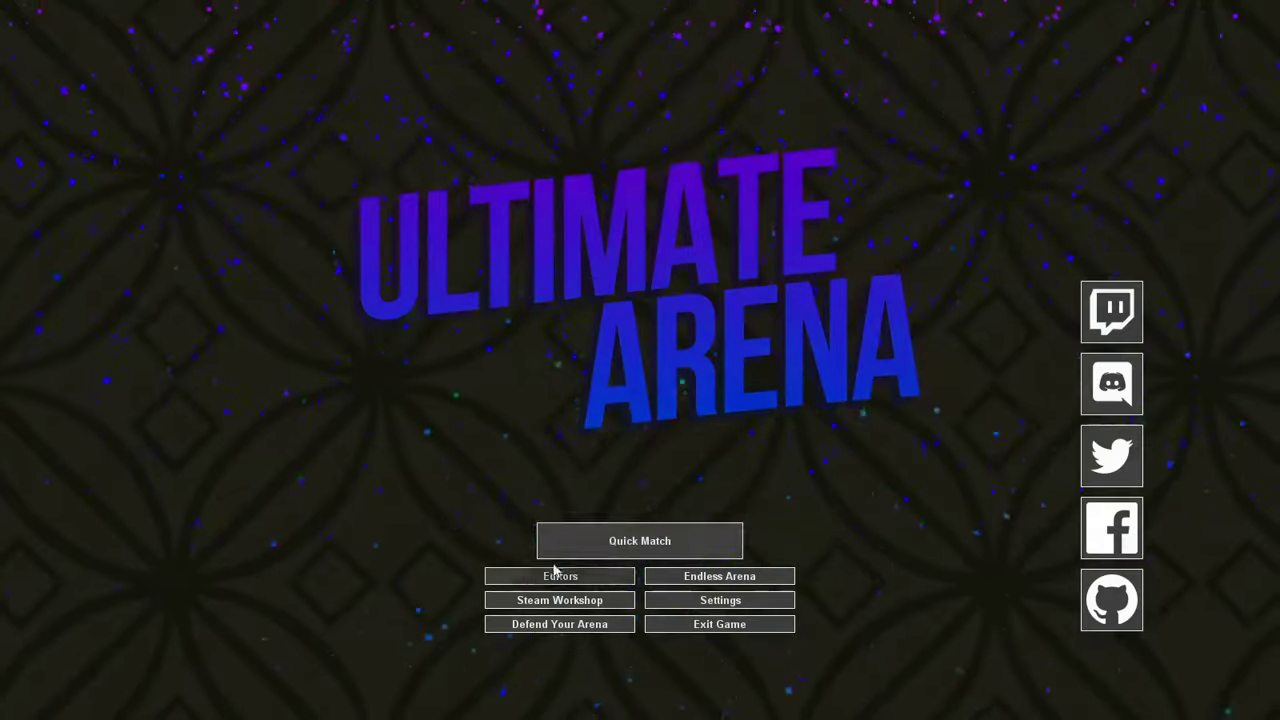
# Switch to Ultimate Arena and start a quick match with 250 randomly selected fighters.
pyautogui.click(597, 547)
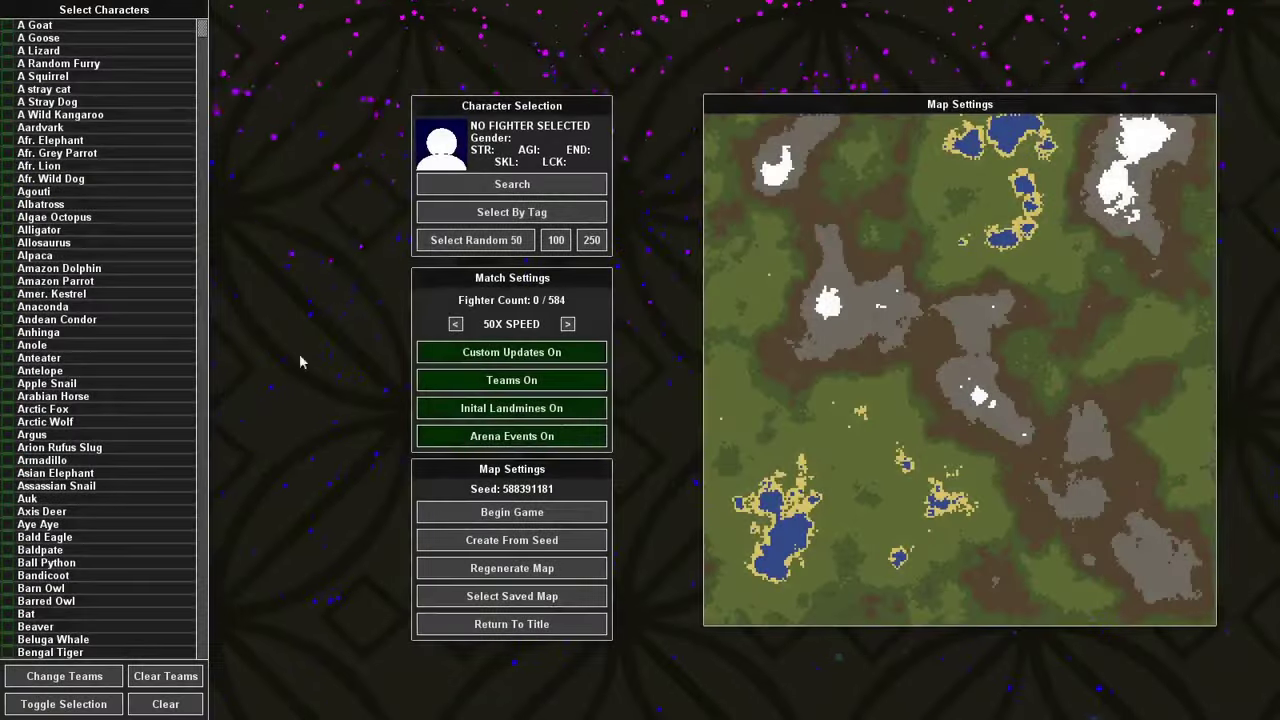
pyautogui.click(592, 244)
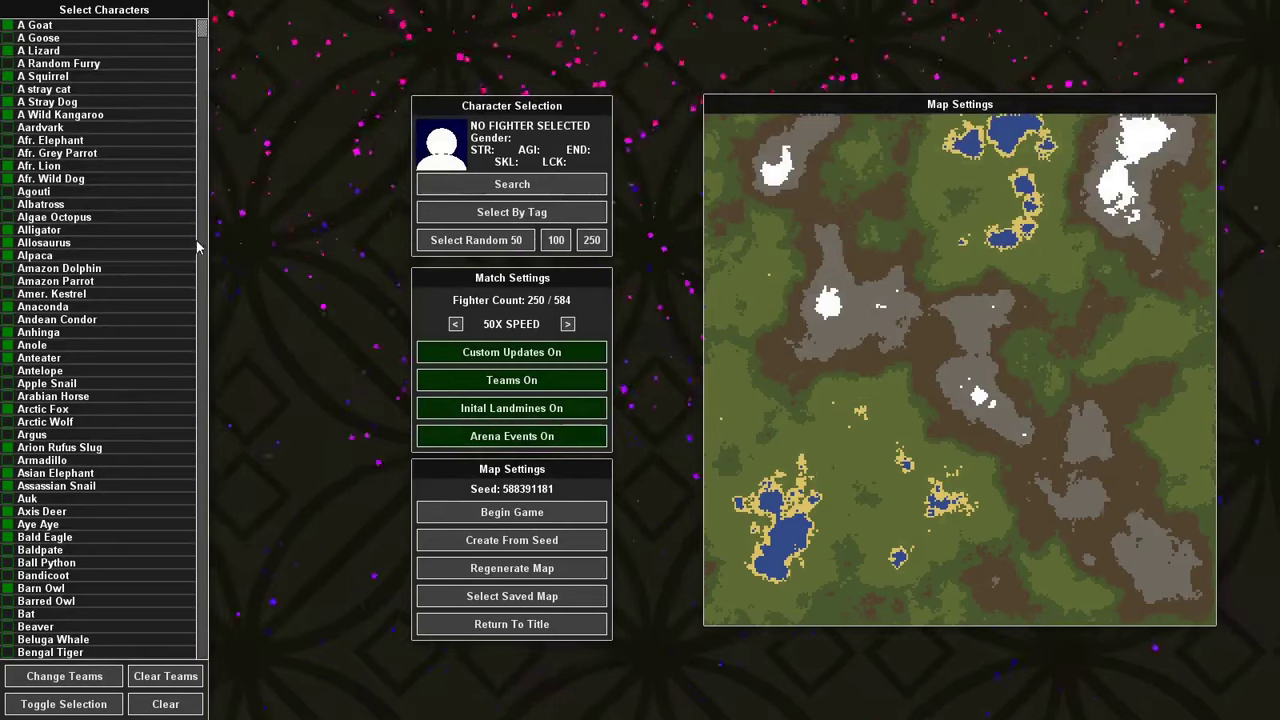
pyautogui.scroll(-10, 194, 243)
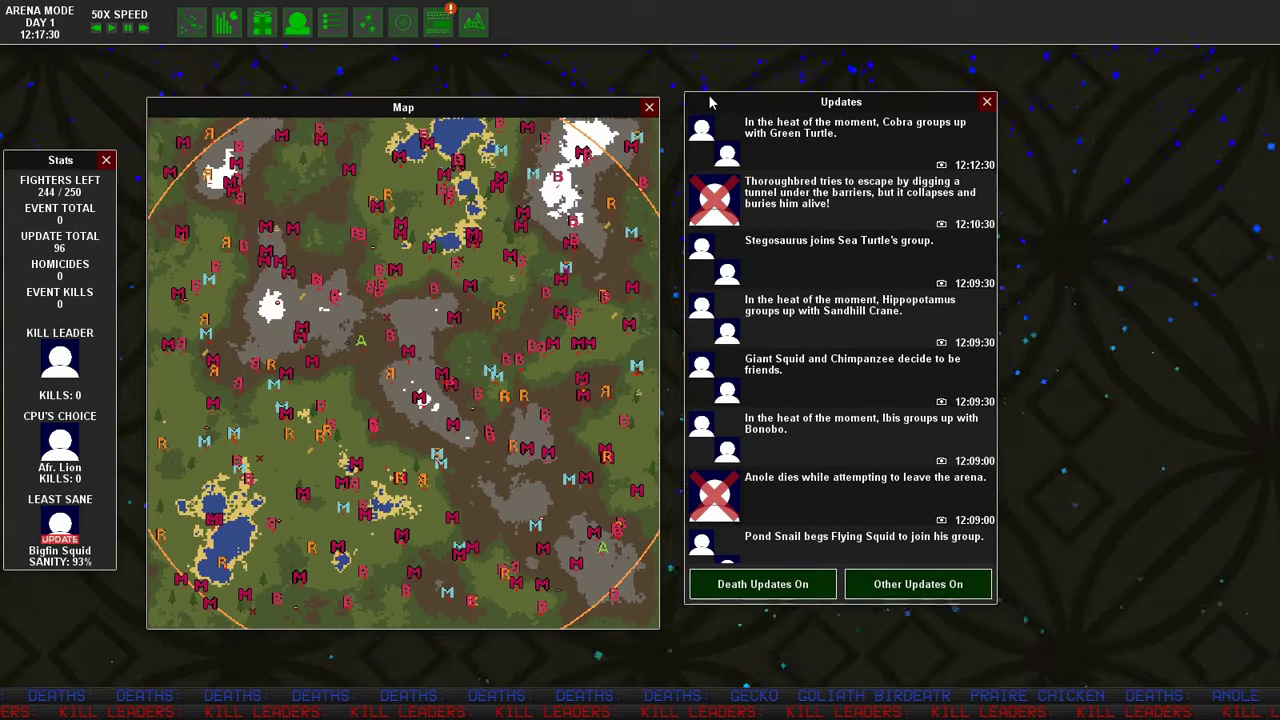
pyautogui.moveTo(709, 96); pyautogui.dragTo(697, 96)
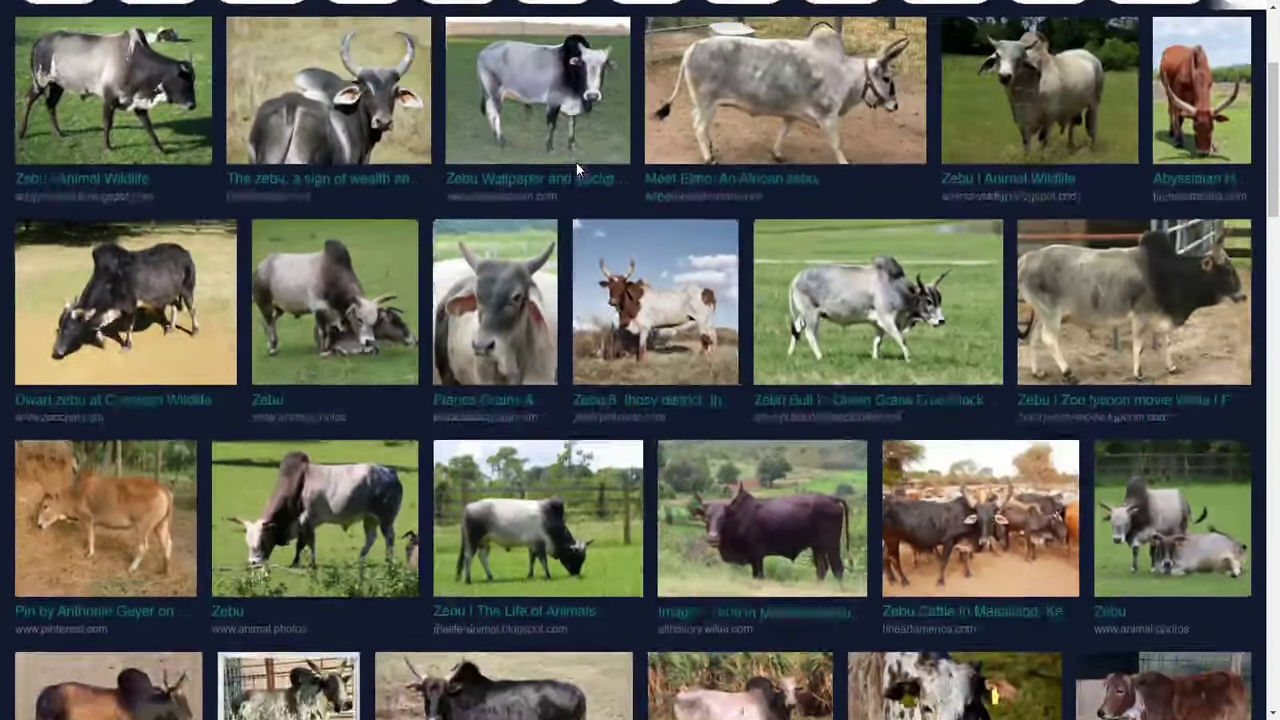
# Switch to the browser and look through the zebu image results for reference pictures.
pyautogui.scroll(-2, 576, 162)
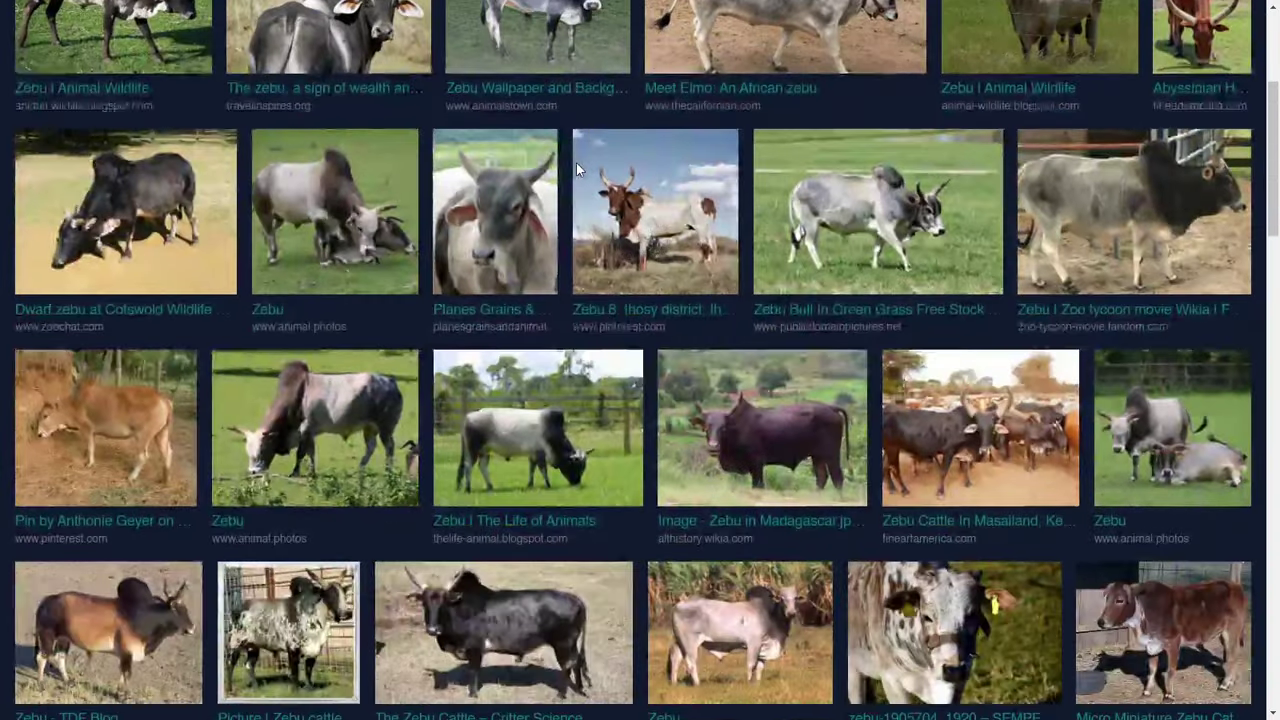
pyautogui.scroll(-3, 576, 162)
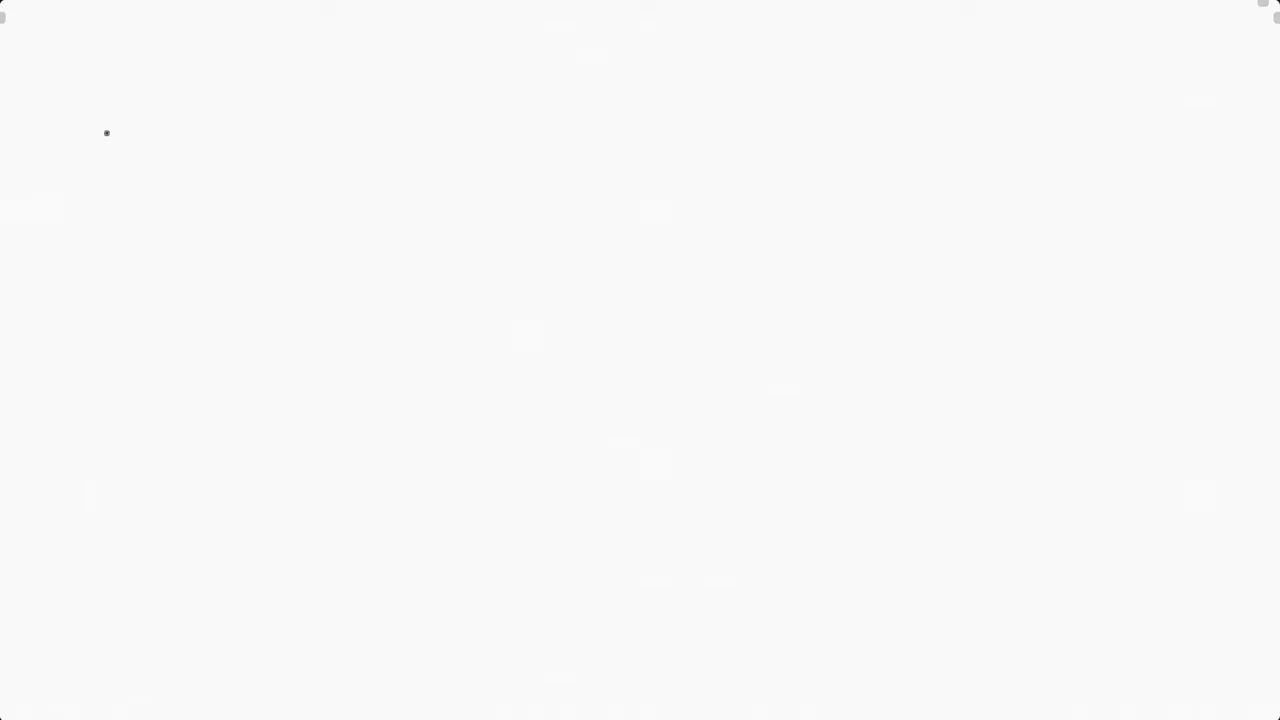
# Handwrite the heading "Modelling Process" on a blank whiteboard, with "Collect References" and an indented sub-list beneath it.
pyautogui.moveTo(110, 140); pyautogui.dragTo(150, 150)
pyautogui.moveTo(196, 128)
pyautogui.mouseDown()
pyautogui.moveTo(280, 128)
pyautogui.moveTo(392, 198)
pyautogui.mouseUp()
pyautogui.moveTo(456, 86); pyautogui.dragTo(475, 180)
pyautogui.moveTo(462, 95); pyautogui.dragTo(470, 110)
pyautogui.moveTo(506, 160); pyautogui.dragTo(514, 120)
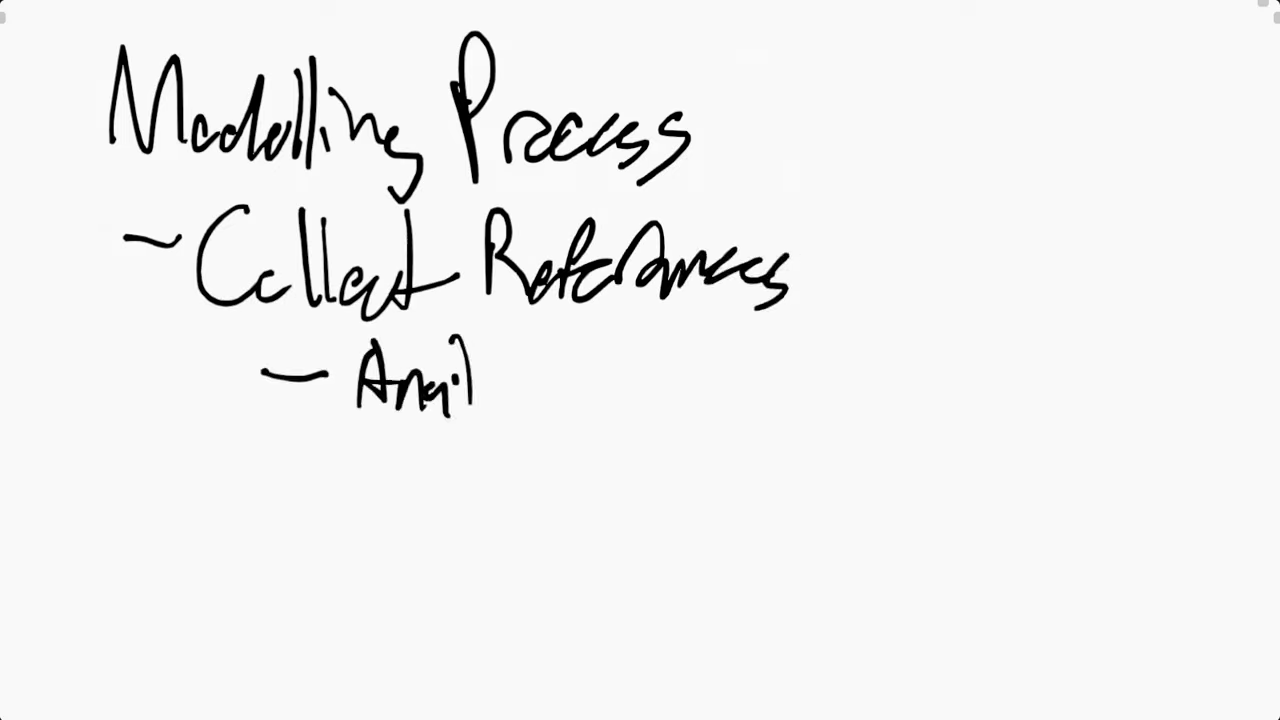
pyautogui.moveTo(272, 450); pyautogui.dragTo(335, 462)
pyautogui.moveTo(362, 444); pyautogui.dragTo(363, 459)
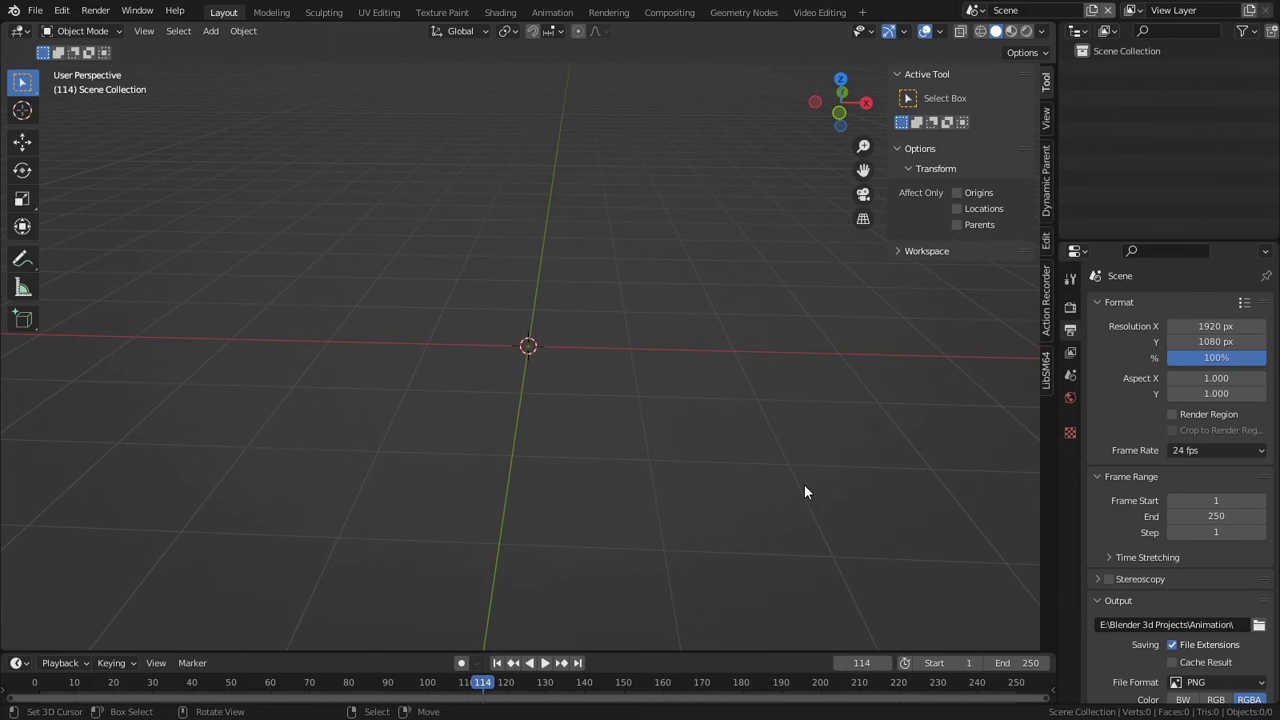
# Switch to Blender and add a cube mesh to the empty scene.
pyautogui.moveTo(749, 443); pyautogui.dragTo(718, 442, button='middle')
pyautogui.hotkey('shift', 'a')
pyautogui.moveTo(723, 405)
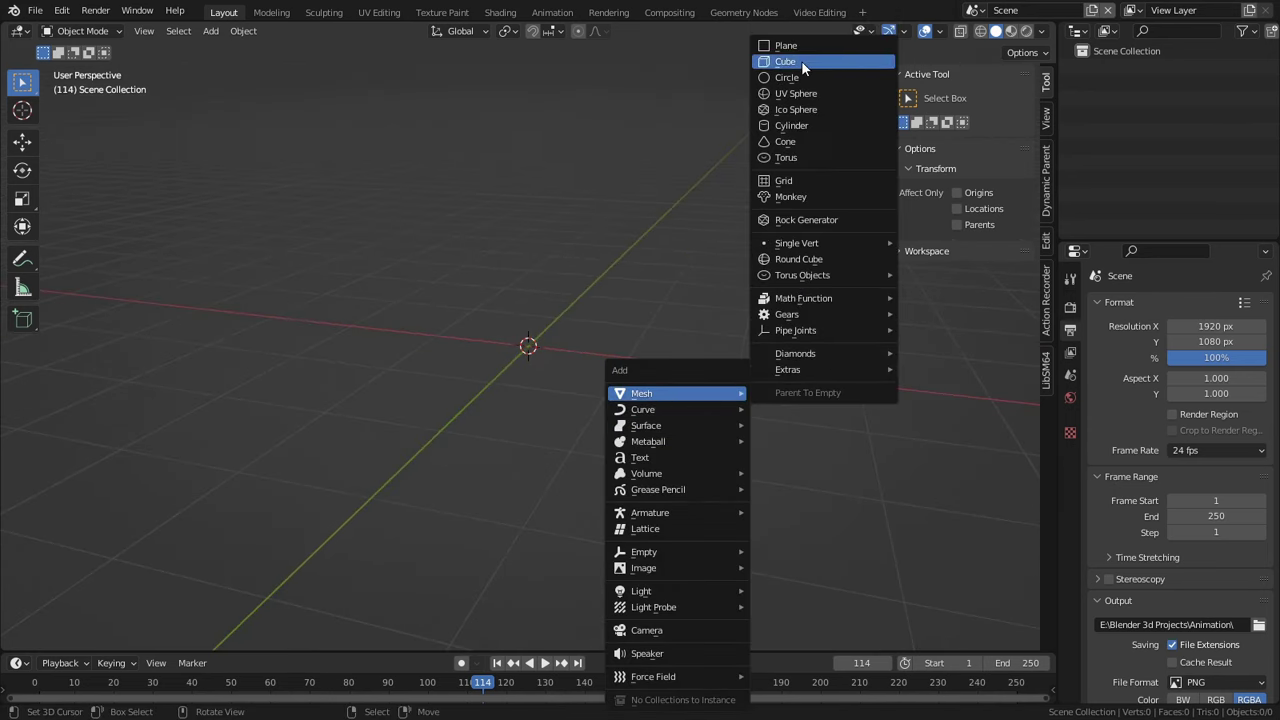
pyautogui.click(801, 61)
# Subdivide the whole cube in Edit Mode with 1 cut and a smoothness of 1.000.
pyautogui.moveTo(560, 270); pyautogui.dragTo(526, 355, button='middle')
pyautogui.press('Tab')
pyautogui.rightClick(533, 341)
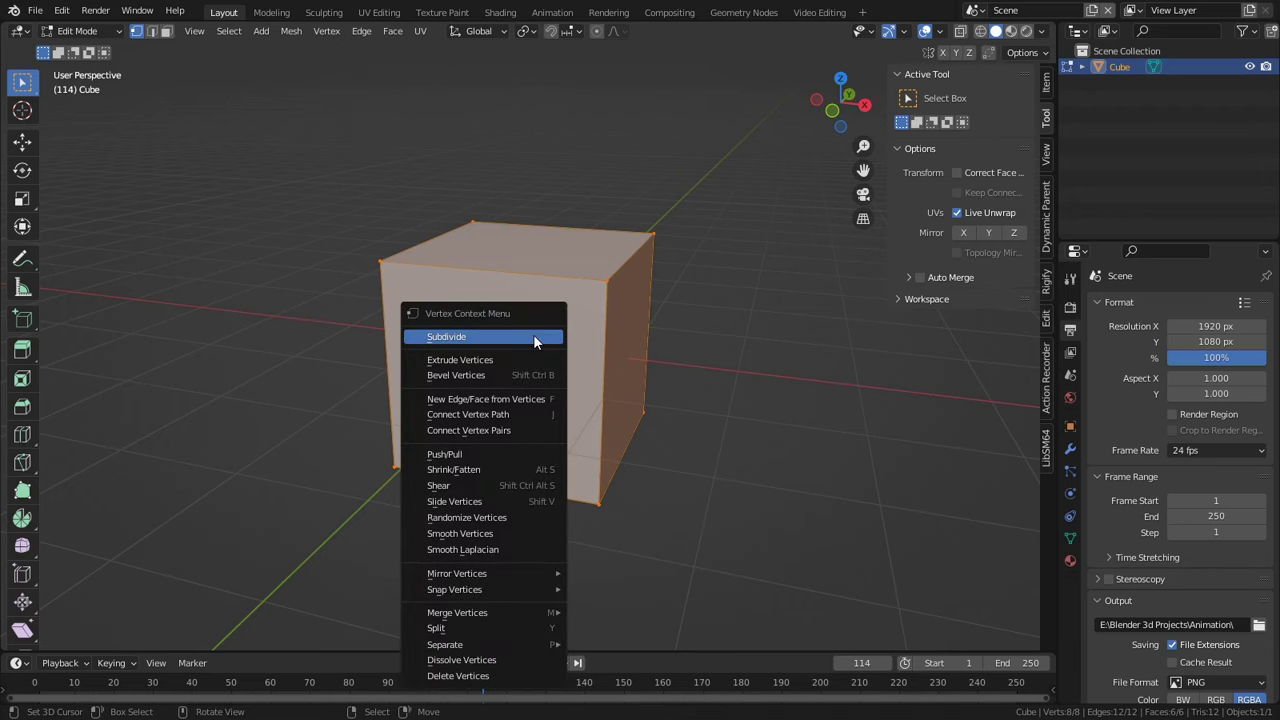
pyautogui.click(533, 338)
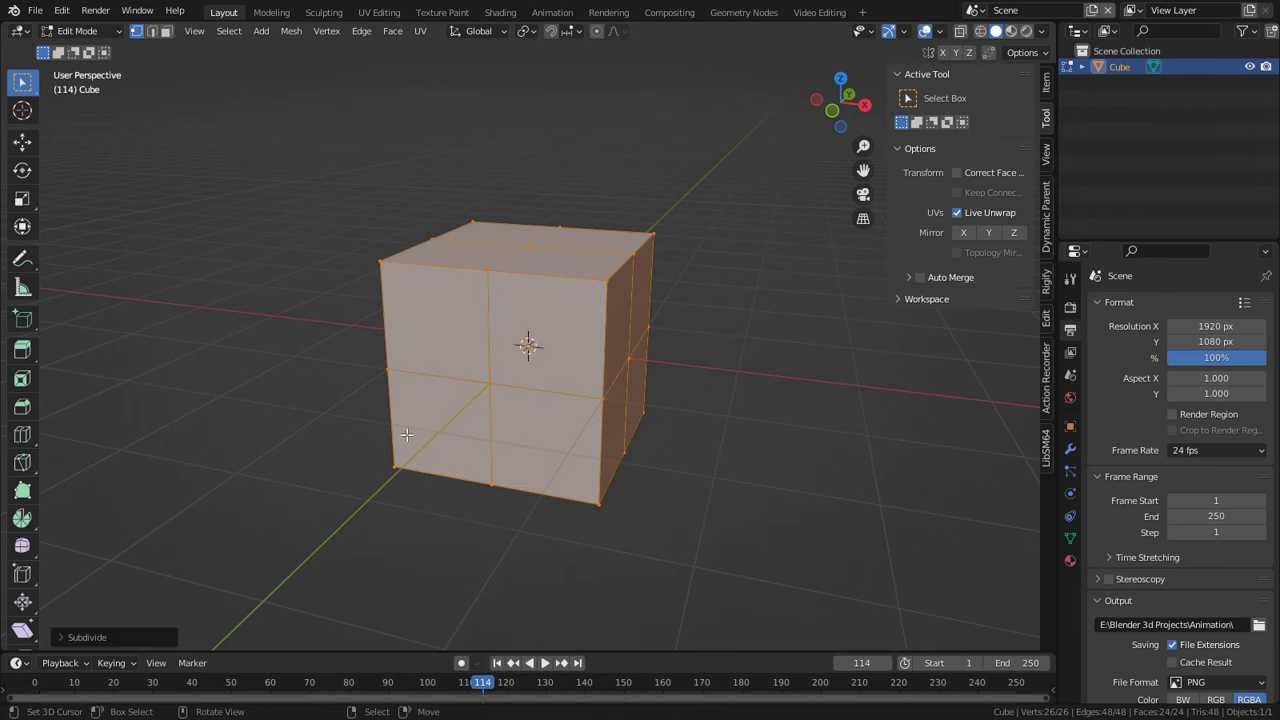
pyautogui.click(100, 637)
pyautogui.moveTo(205, 544); pyautogui.dragTo(290, 544)
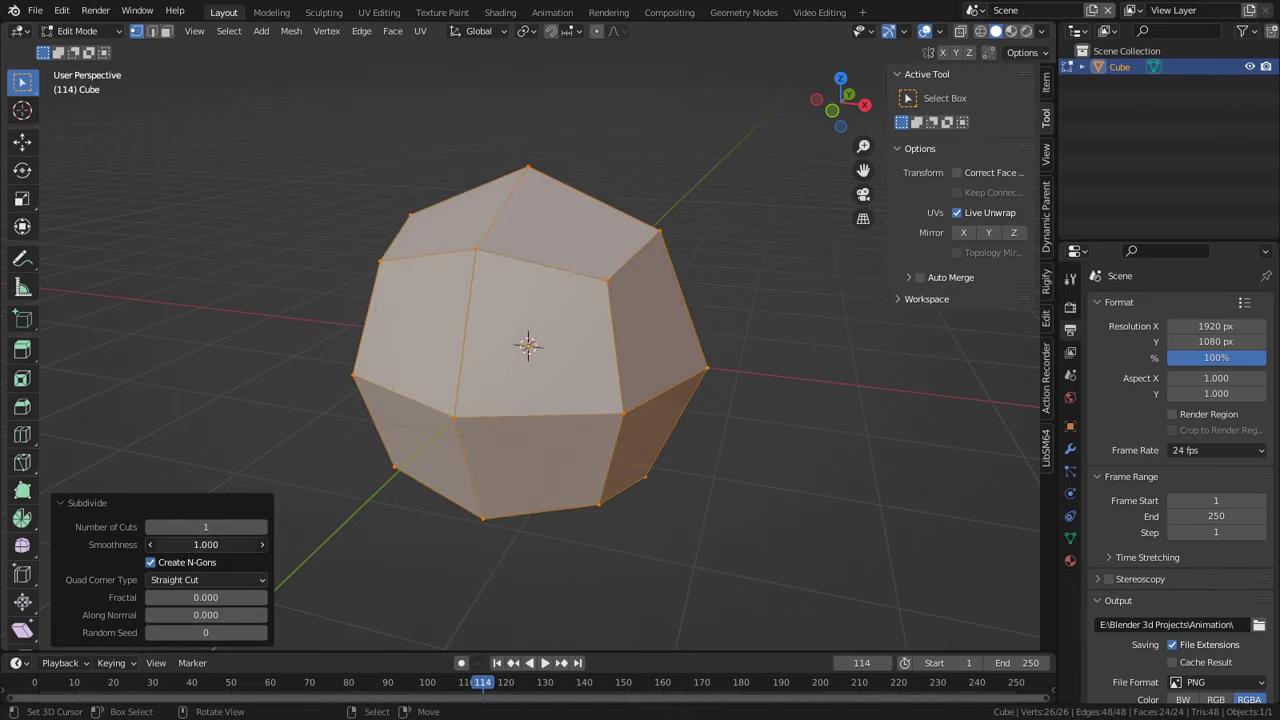
# Apply smooth shading to all faces of the rounded cube.
pyautogui.moveTo(298, 528); pyautogui.dragTo(913, 541, button='middle')
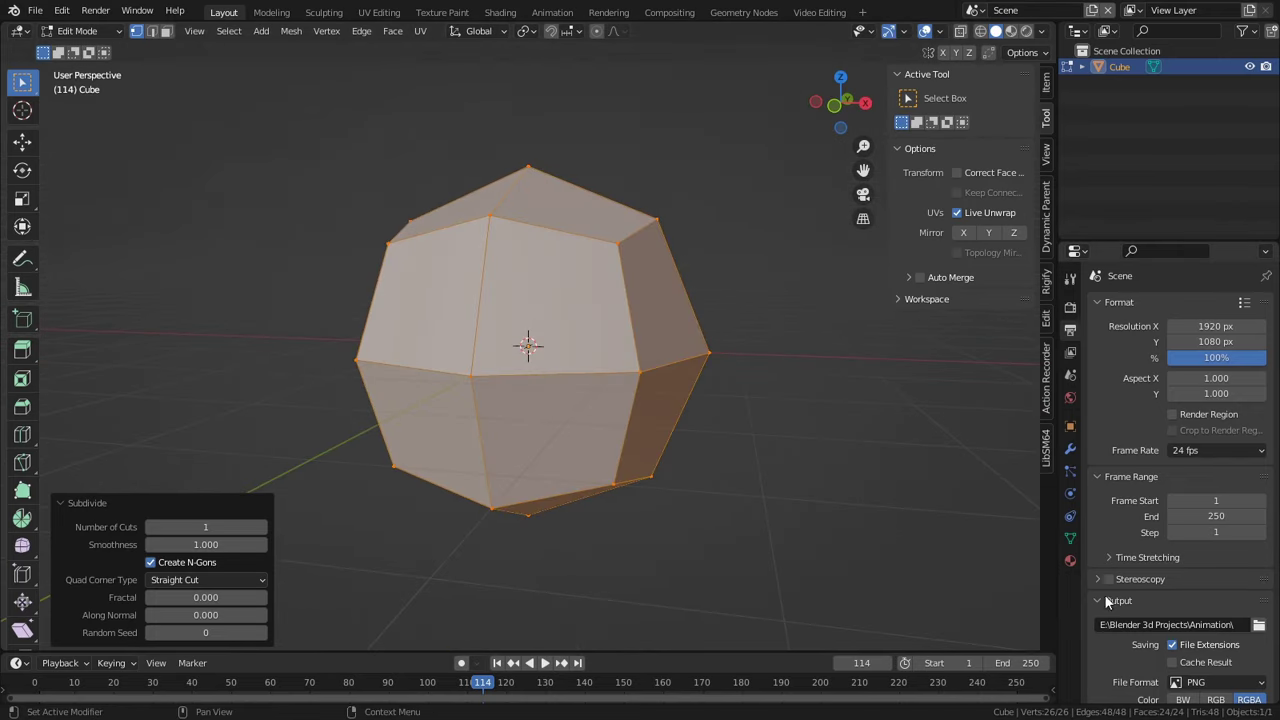
pyautogui.moveTo(1055, 473); pyautogui.dragTo(725, 511, button='middle')
pyautogui.press('q')
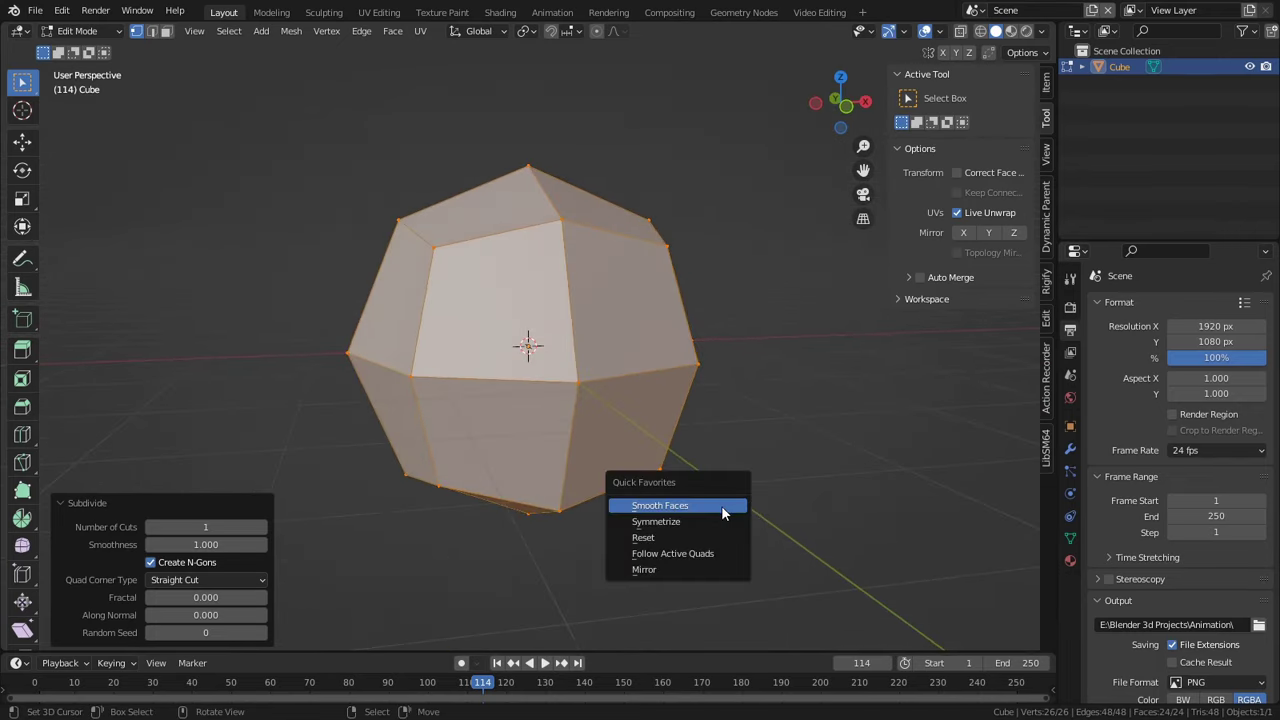
pyautogui.click(725, 508)
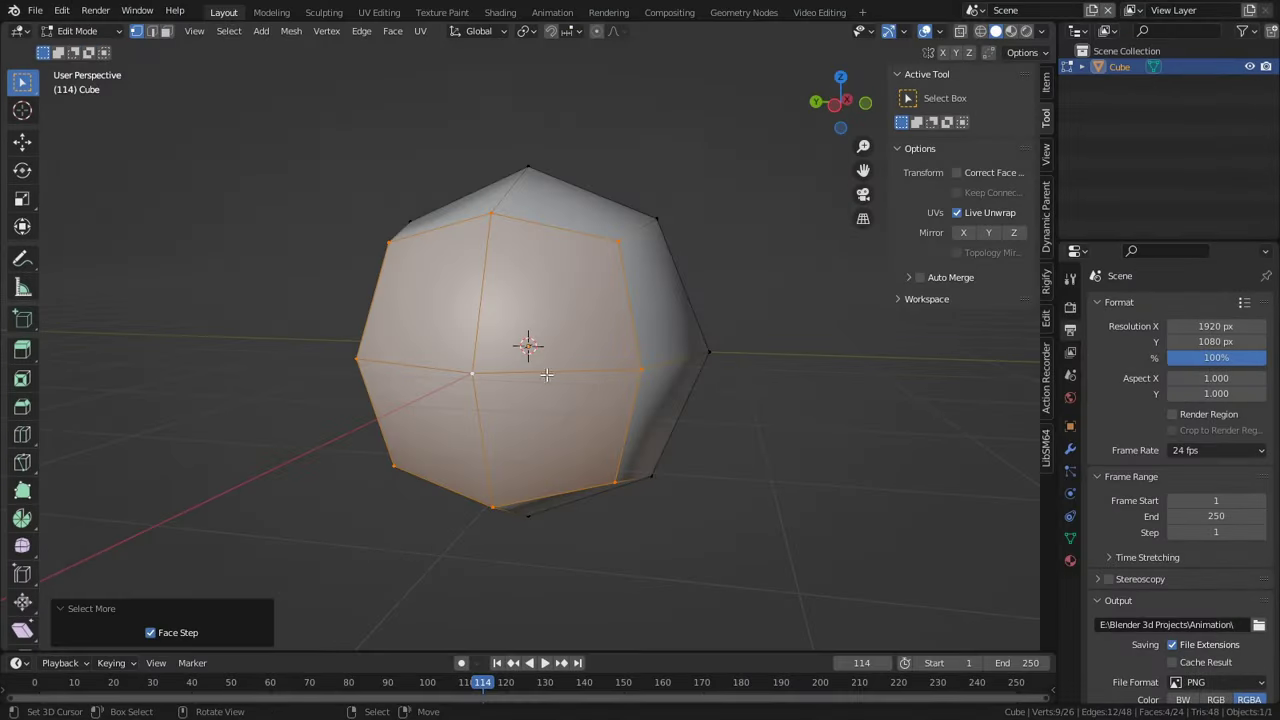
# Delete the selected vertices that make up one half of the rounded cube.
pyautogui.moveTo(546, 374); pyautogui.dragTo(410, 387, button='middle')
pyautogui.press('x')
pyautogui.click(409, 381)
# Add a Mirror modifier to the remaining half of the mesh.
pyautogui.click(1070, 449)
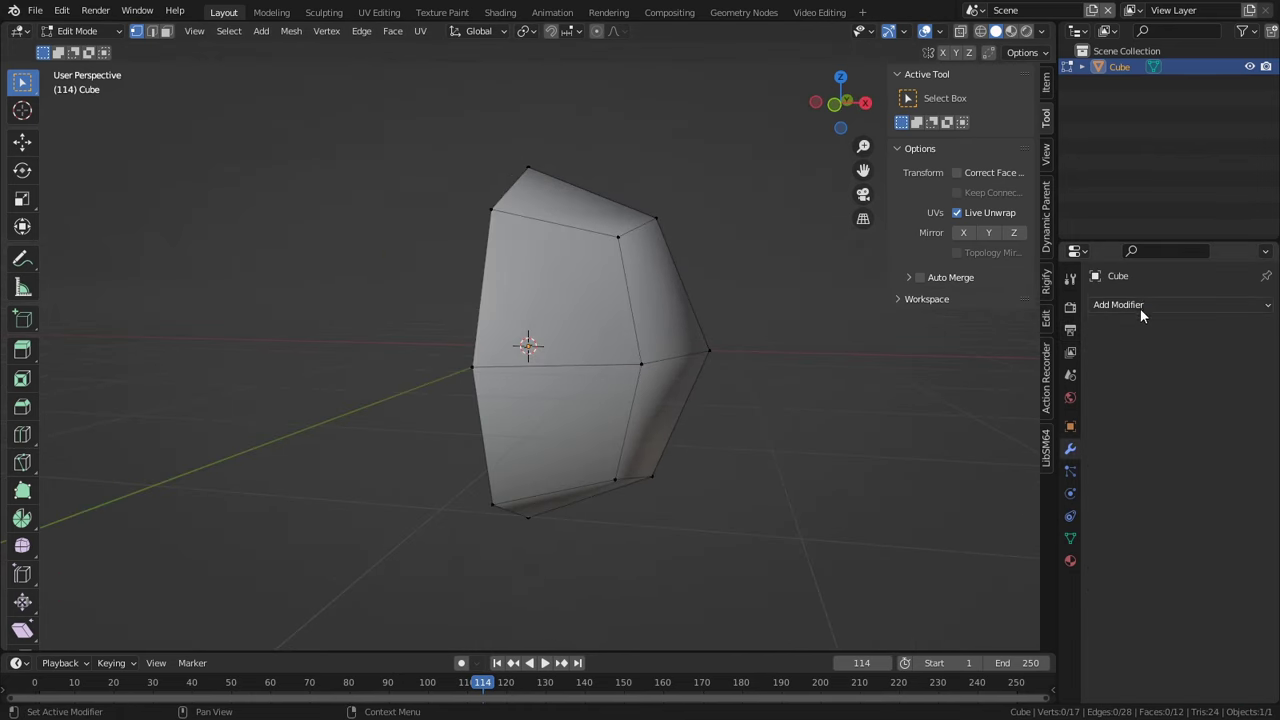
pyautogui.click(1140, 306)
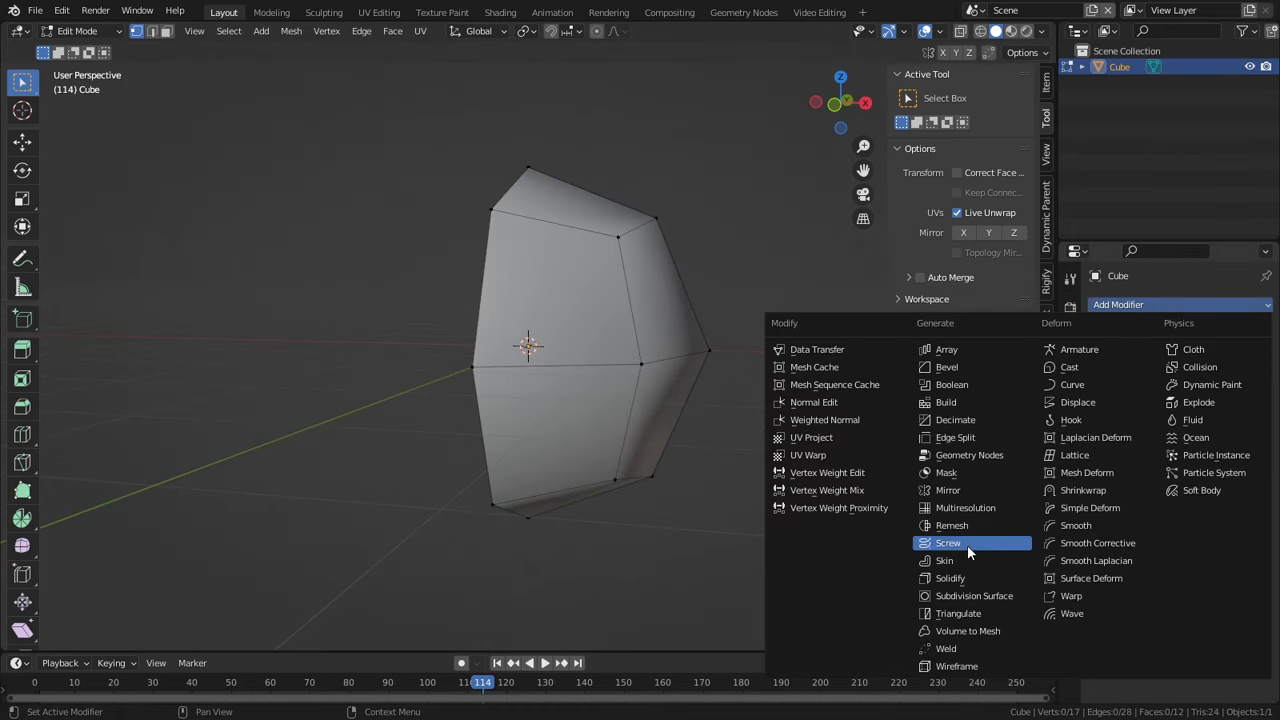
pyautogui.click(960, 490)
pyautogui.moveTo(785, 471); pyautogui.dragTo(803, 491, button='middle')
# Try moving the whole mesh with the Mirror modifier's Clipping turned off.
pyautogui.click(1166, 432)
pyautogui.moveTo(960, 410); pyautogui.dragTo(786, 371, button='middle')
pyautogui.click(1166, 432)
pyautogui.press('a')
pyautogui.press('g')
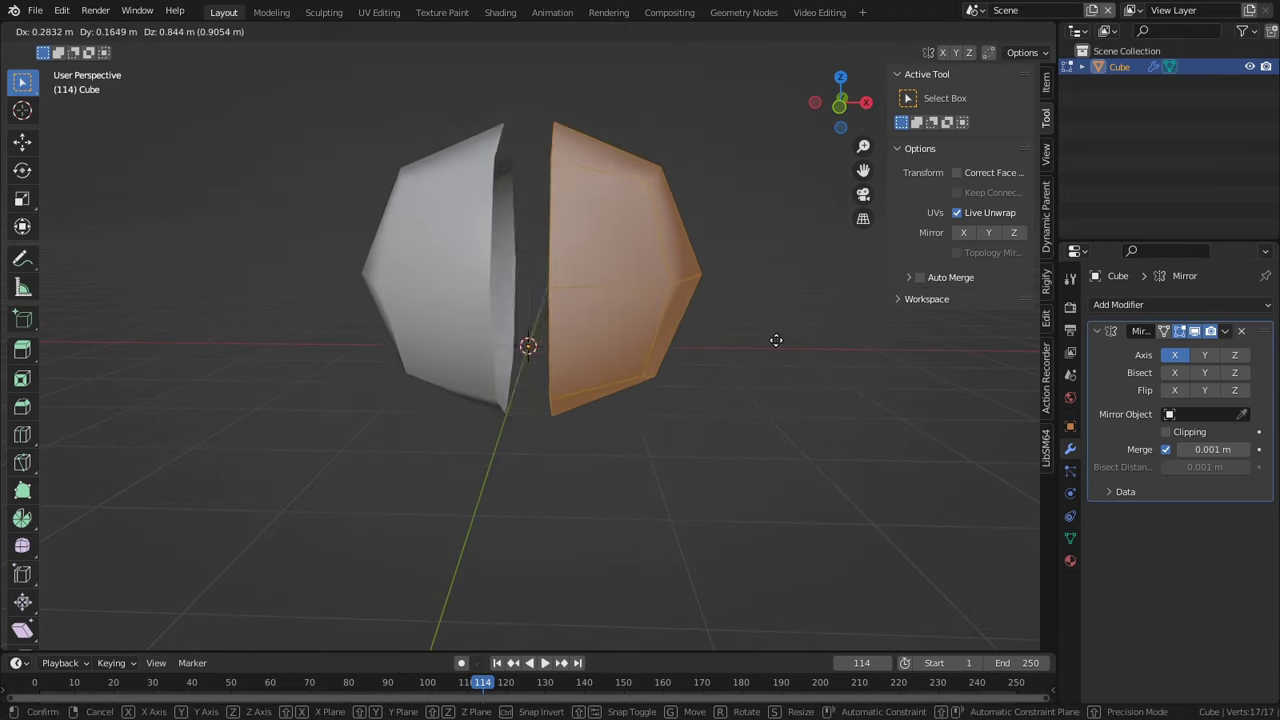
pyautogui.rightClick(859, 371)
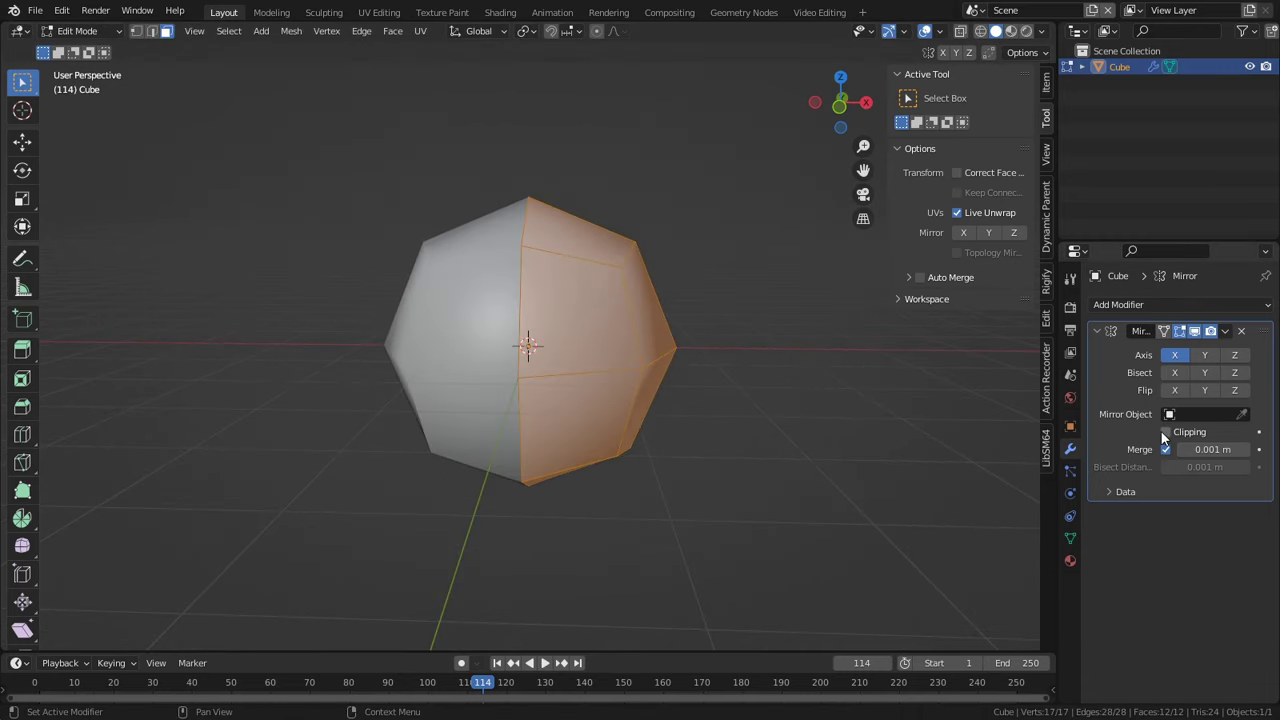
# Enable Clipping on the Mirror modifier and try scaling the whole mesh.
pyautogui.click(1164, 434)
pyautogui.press('s')
pyautogui.rightClick(813, 368)
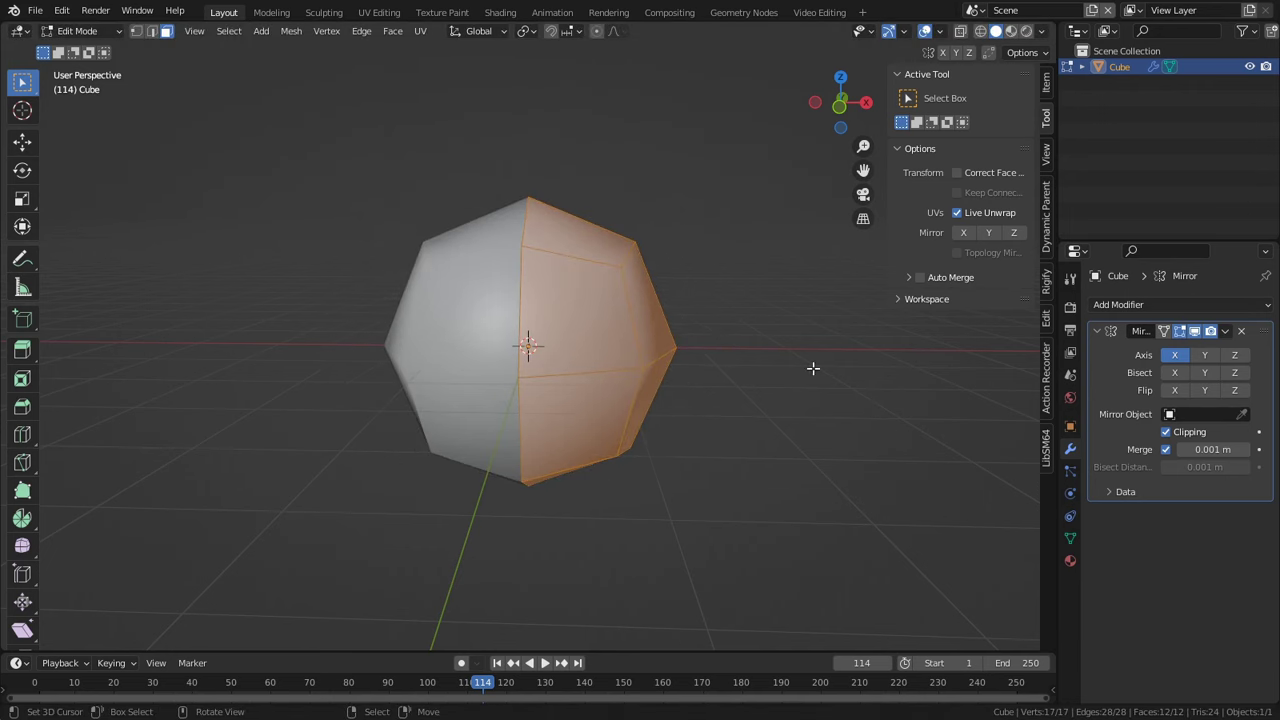
# Extrude the lower front of the head -0.6808 m along global Y in right orthographic view to form a snout.
pyautogui.press('KP_3')
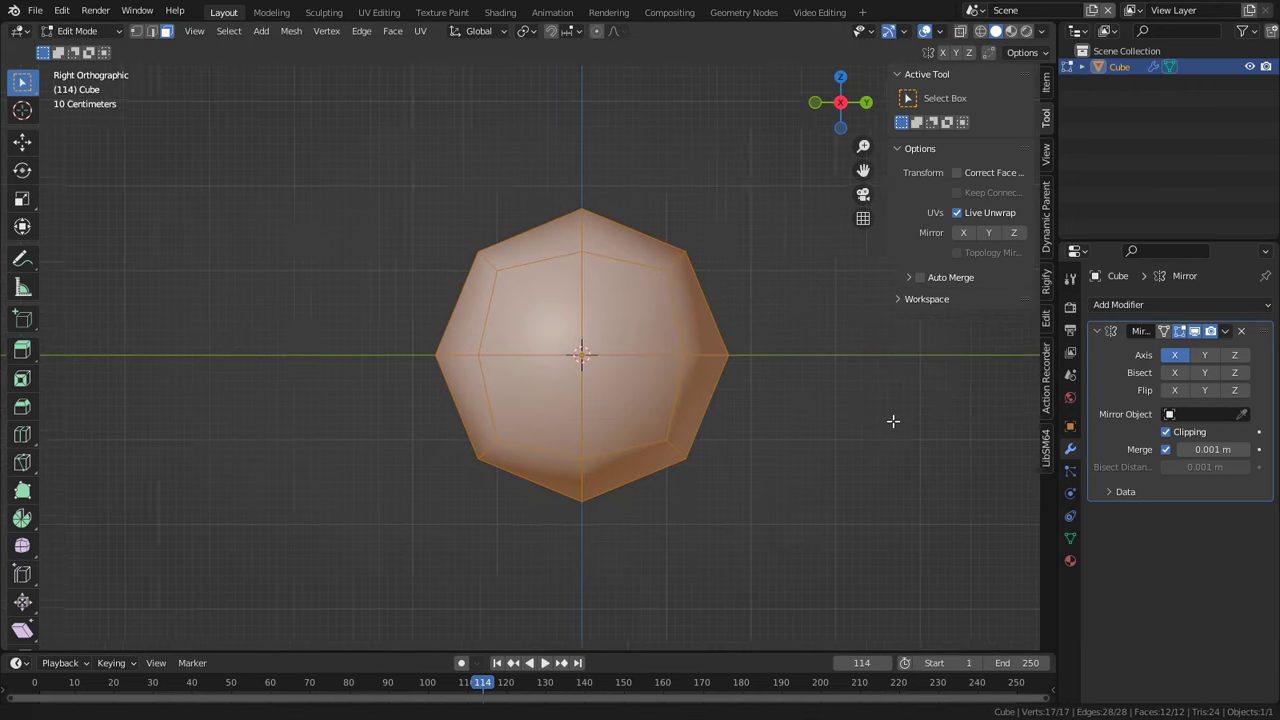
pyautogui.click(585, 236)
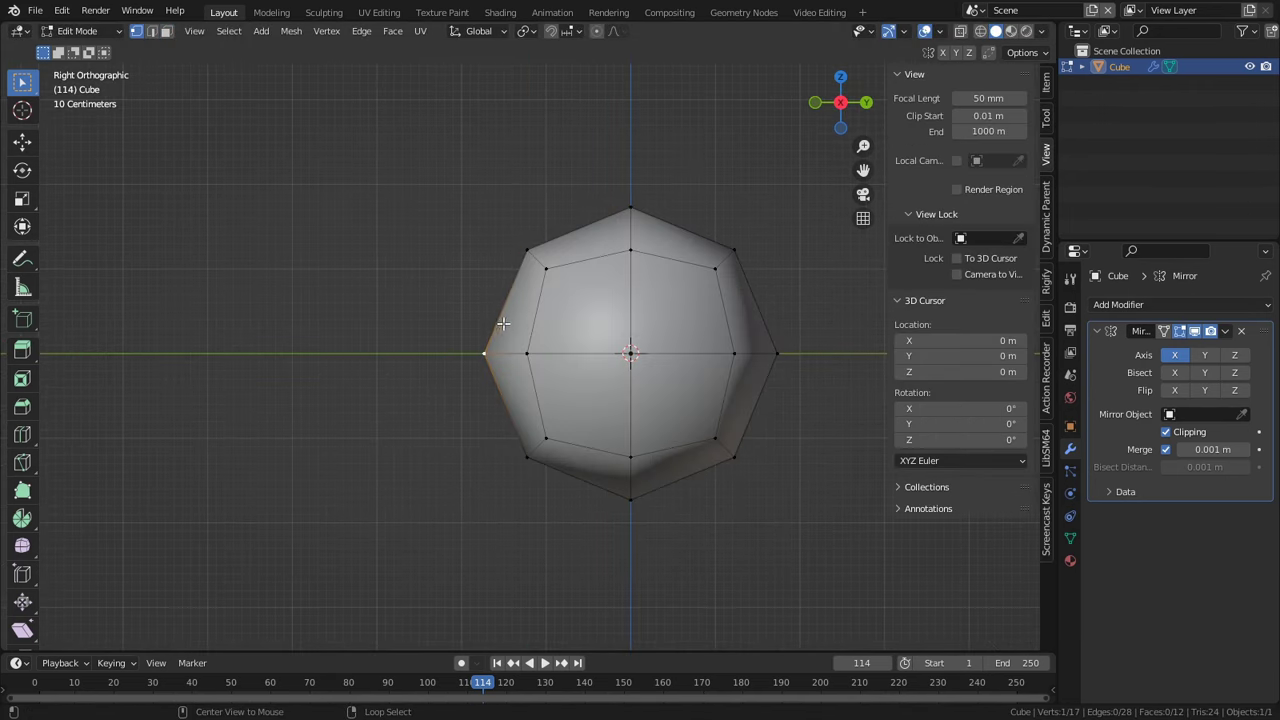
pyautogui.press('e')
pyautogui.click(535, 309)
pyautogui.moveTo(535, 309); pyautogui.dragTo(660, 355, button='middle')
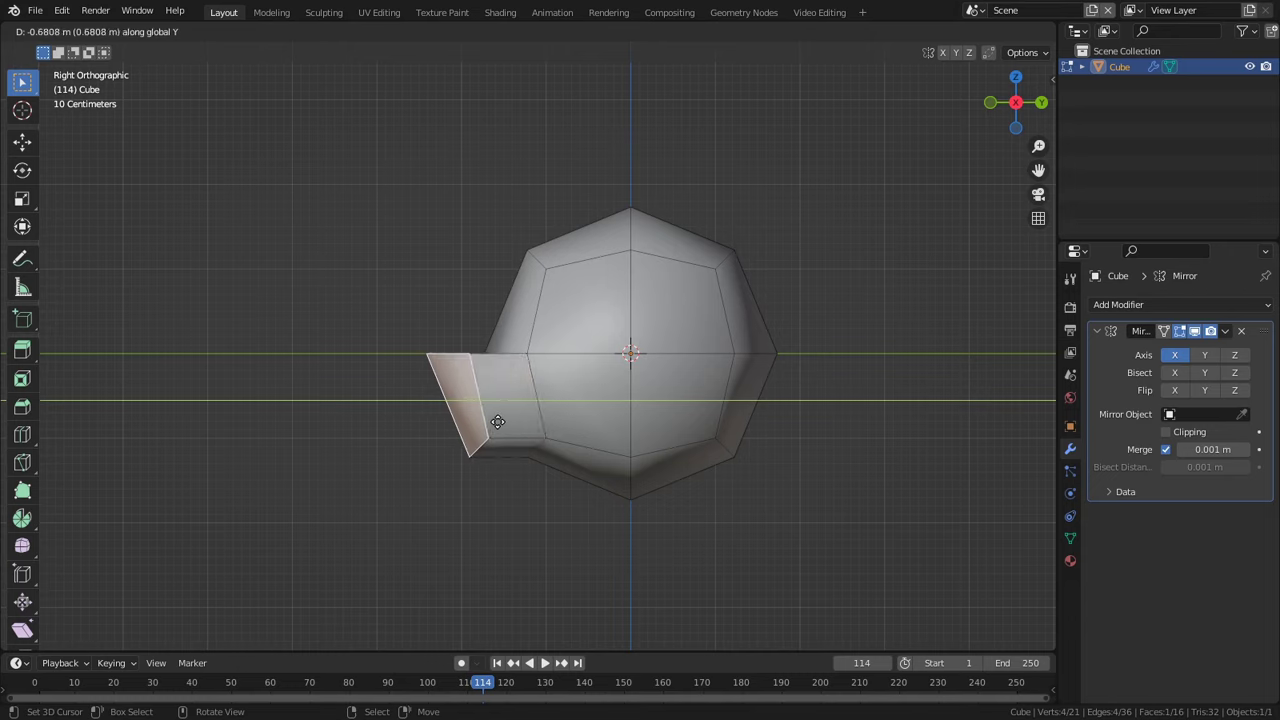
pyautogui.click(497, 422)
# Move the vertex where the snout meets the forehead by about 0.2931 m in Y and 0.2837 m in Z.
pyautogui.press('1')
pyautogui.rightClick(486, 348)
pyautogui.press('g')
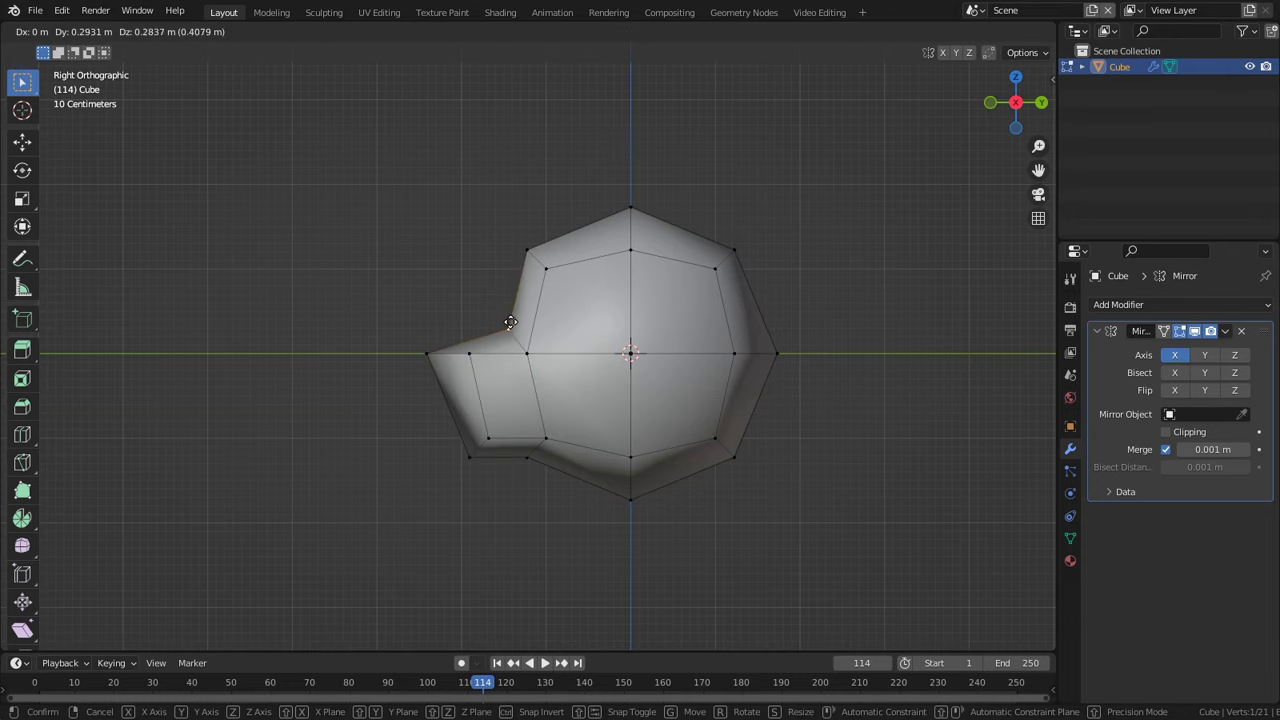
pyautogui.click(510, 322)
# Try moving the snout's vertices to reshape its edge, and undo the change.
pyautogui.click(525, 457)
pyautogui.press('g')
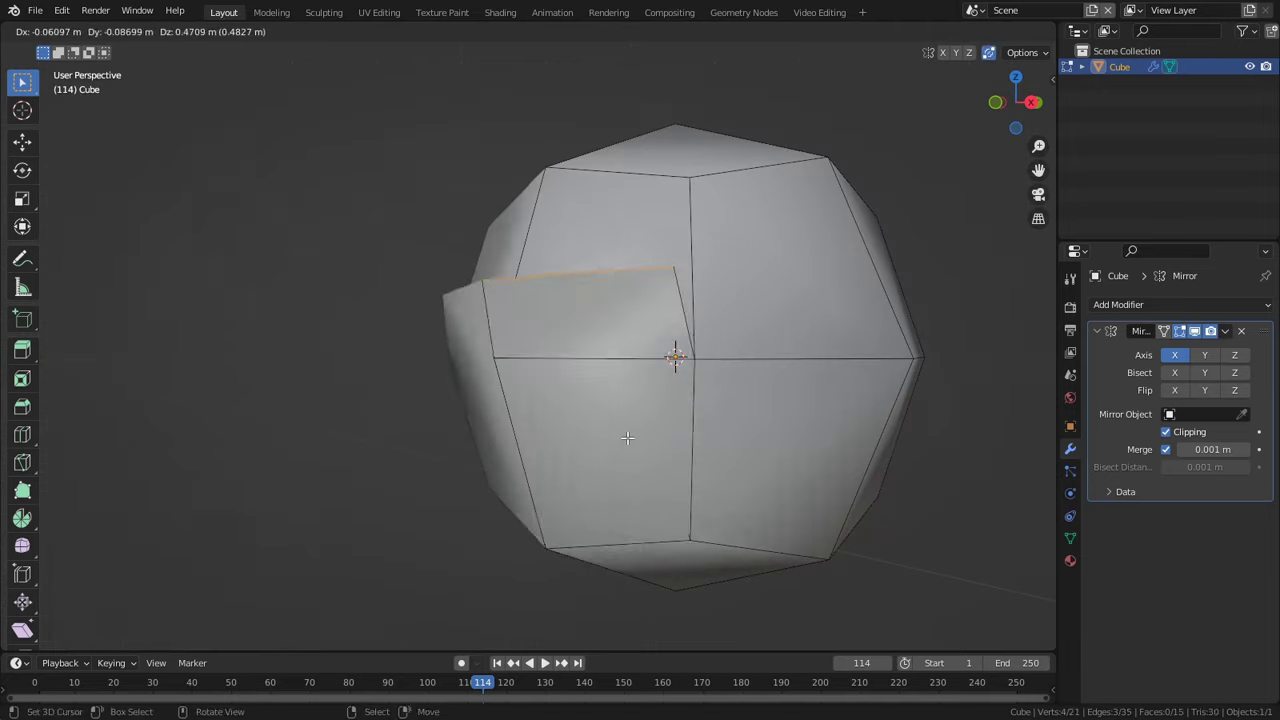
pyautogui.rightClick(627, 438)
pyautogui.hotkey('ctrl', 'z')
pyautogui.rightClick(627, 438)
# Extrude the front snout faces about -1.559 m along global Y and flatten them with a scale of 0.
pyautogui.click(573, 236)
pyautogui.press('3')
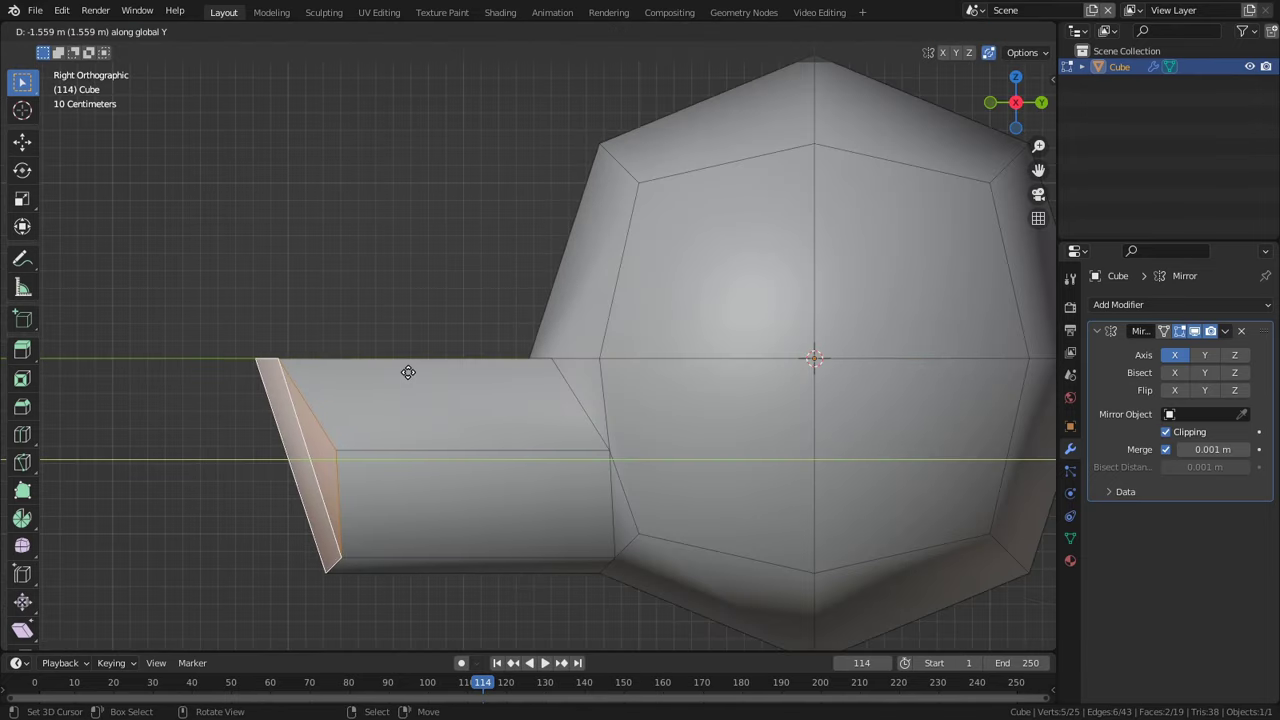
pyautogui.click(408, 372)
pyautogui.press('s')
pyautogui.press('0')
pyautogui.press('Return')
pyautogui.press('1')
pyautogui.moveTo(457, 370); pyautogui.dragTo(567, 402, button='middle')
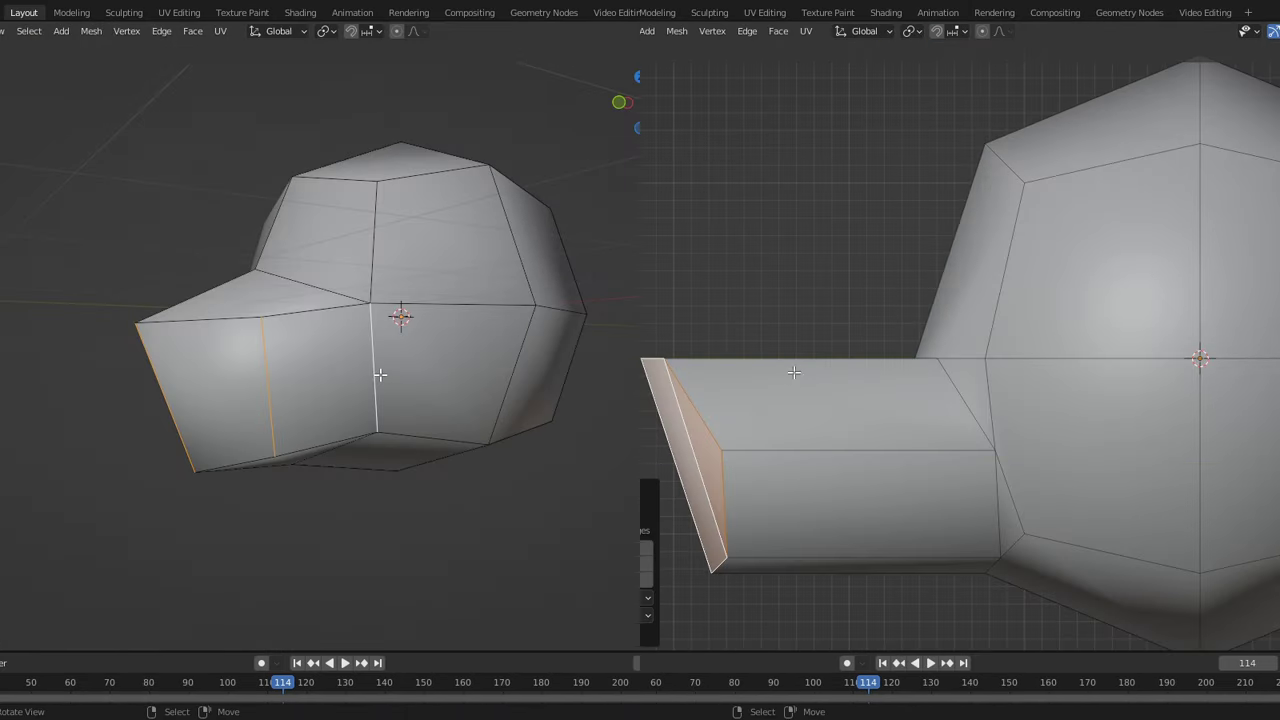
# Subdivide the faces on the side of the snout with 1 cut.
pyautogui.press('q')
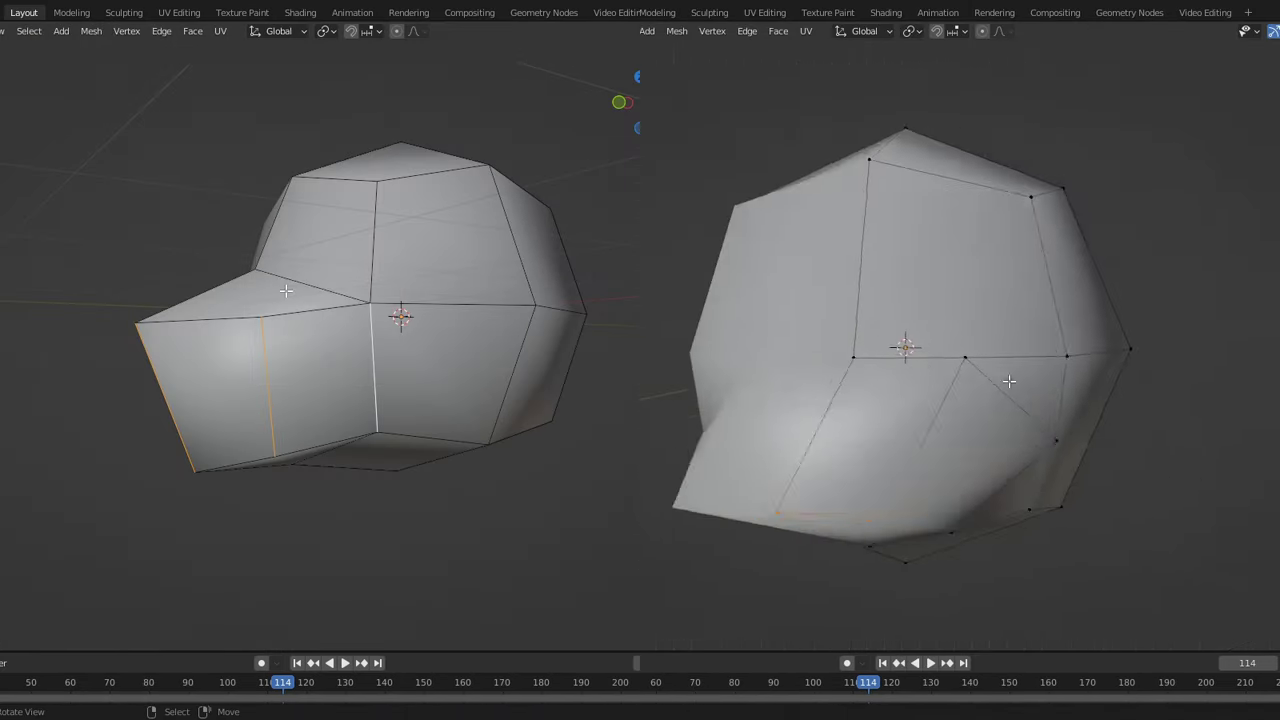
pyautogui.rightClick(281, 298)
pyautogui.click(267, 257)
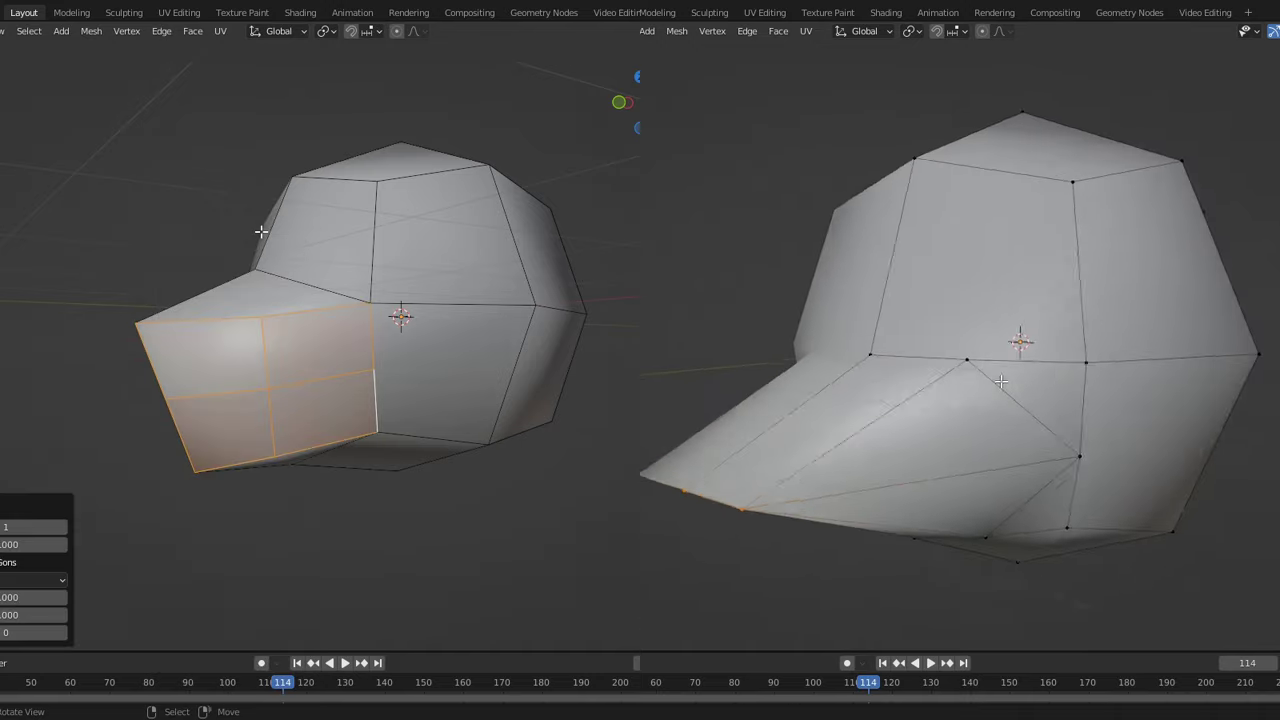
# Rip the horizontal edges across the middle of the snout and pull the upper edge upward to open a mouth.
pyautogui.click(237, 391)
pyautogui.press('v')
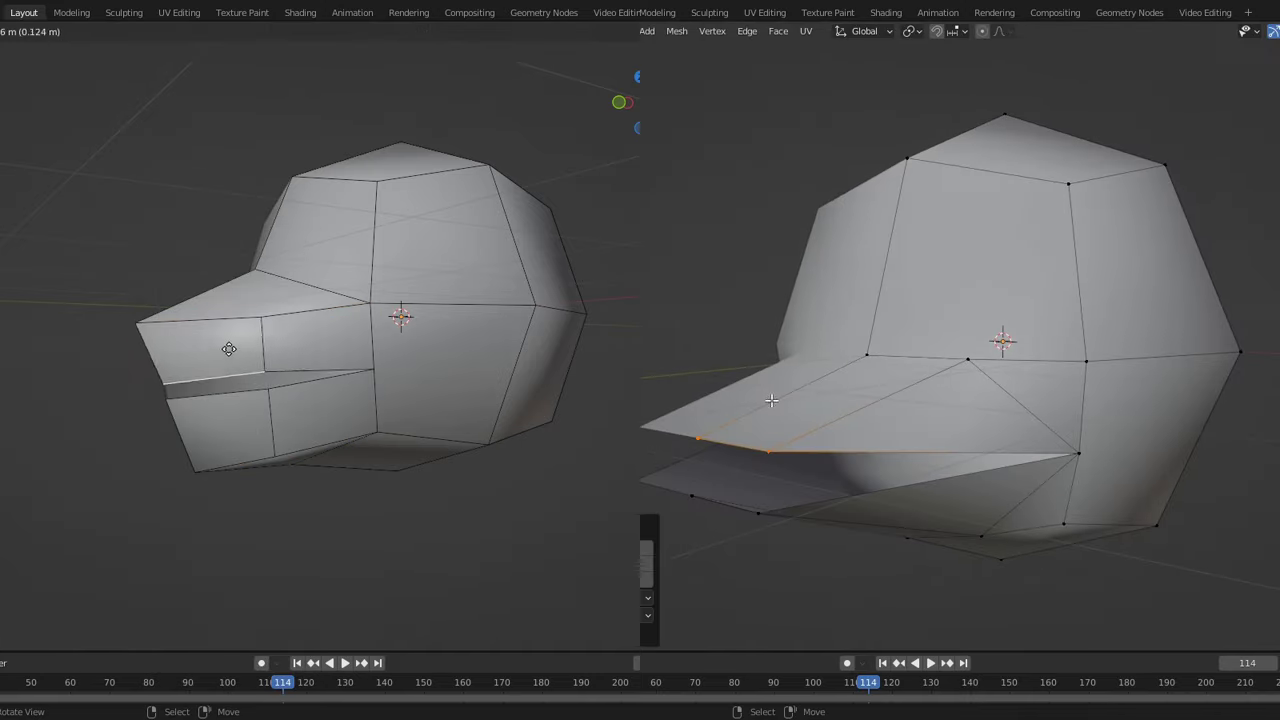
pyautogui.click(217, 333)
pyautogui.moveTo(217, 333); pyautogui.dragTo(484, 407, button='middle')
pyautogui.press('g')
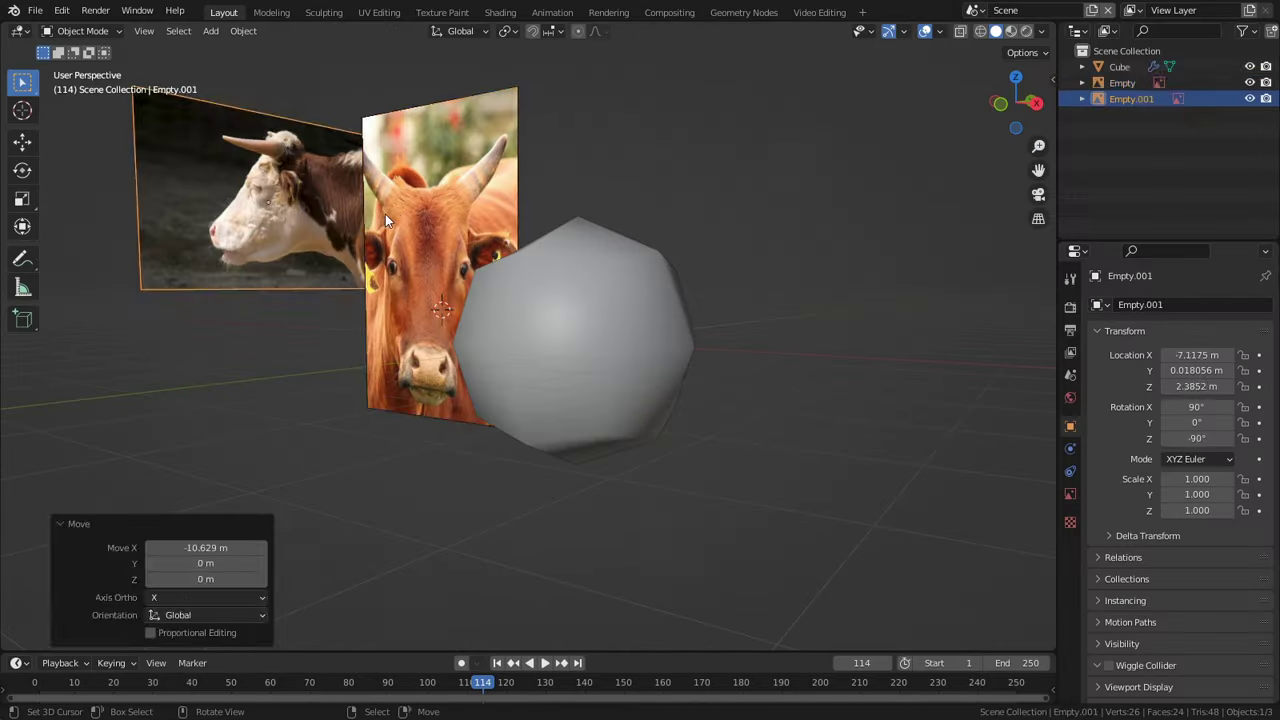
# Move the front-view cow reference image back along global Y, behind the head mesh.
pyautogui.click(385, 214)
pyautogui.press('g')
pyautogui.press('y')
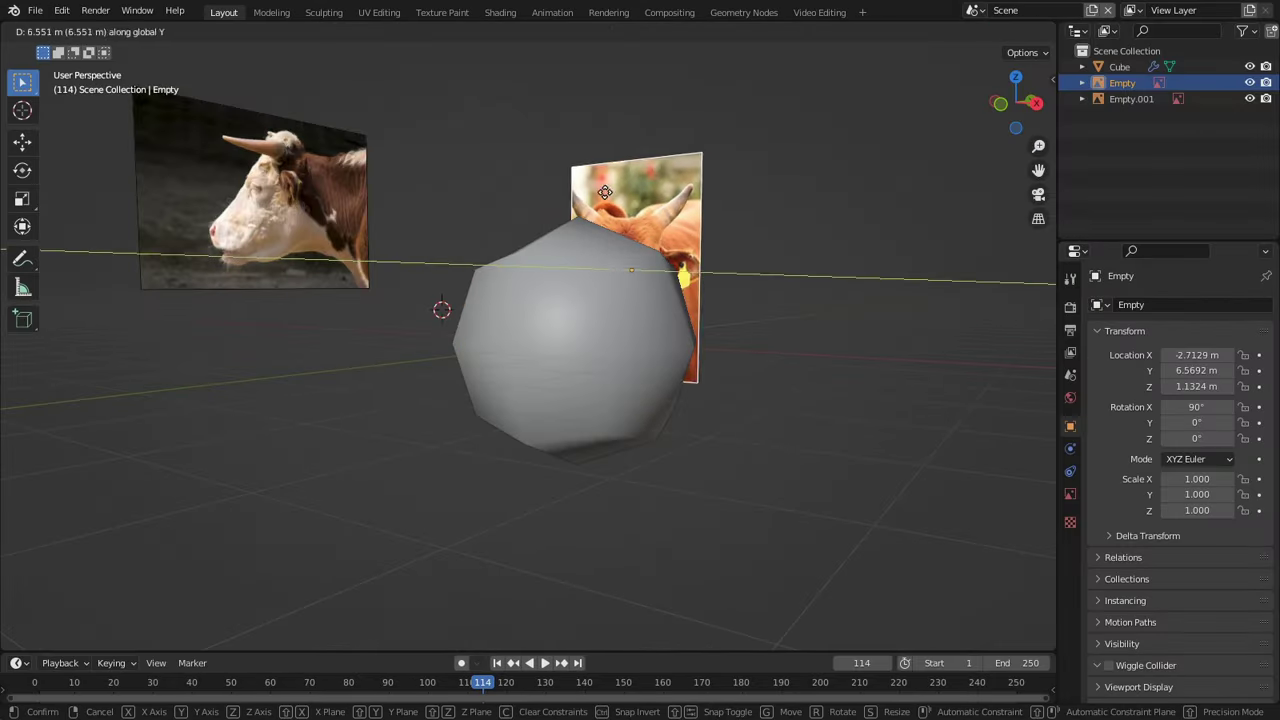
pyautogui.click(1138, 447)
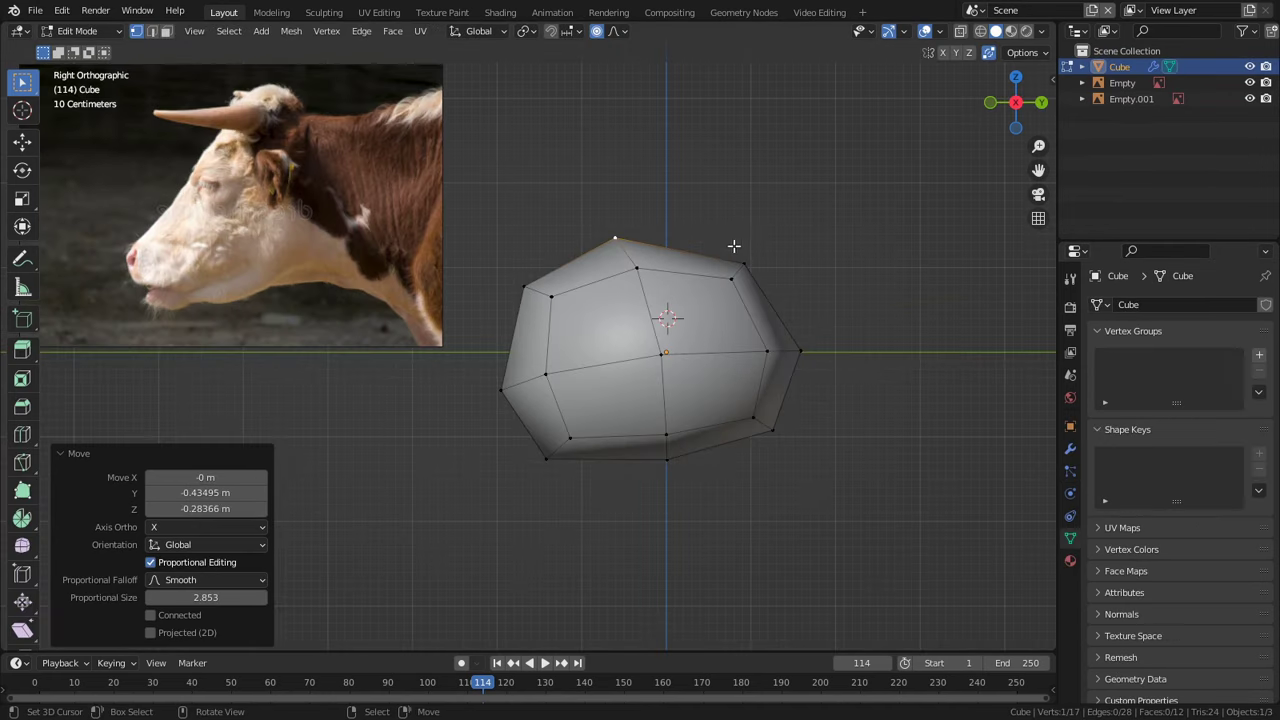
# Raise the head's upper back vertex and reposition the lower back and bottom vertices in side view with proportional editing.
pyautogui.press('g')
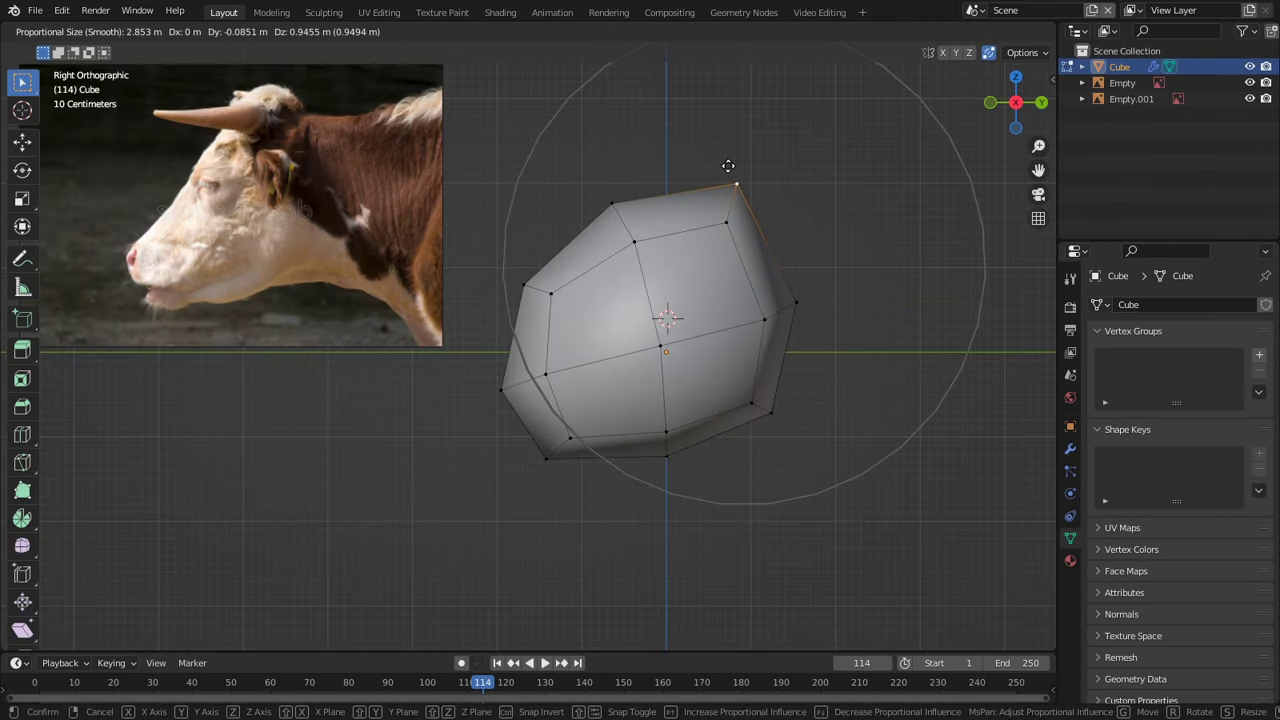
pyautogui.click(765, 304)
pyautogui.click(763, 397)
pyautogui.press('g')
pyautogui.click(706, 434)
pyautogui.click(668, 455)
pyautogui.press('g')
pyautogui.click(716, 418)
# Lower the middle vertex at the back of the head slightly and shift the top back corner vertex up and forward.
pyautogui.click(800, 300)
pyautogui.press('g')
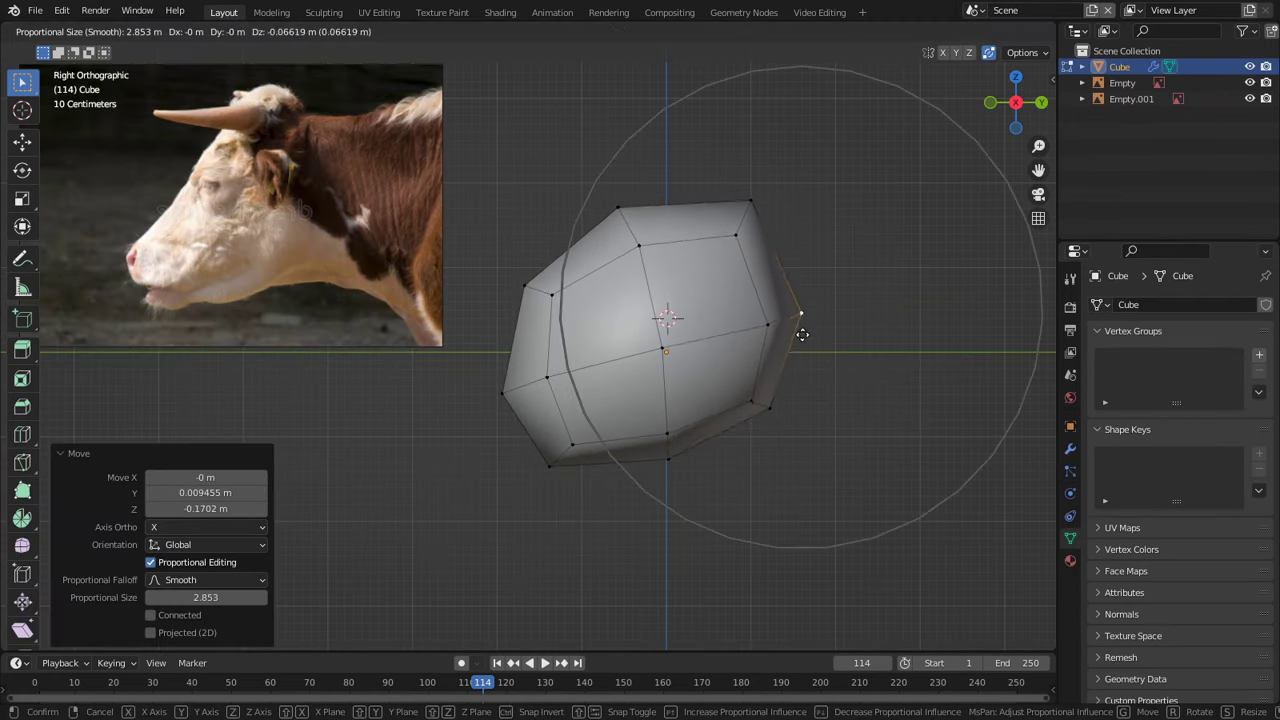
pyautogui.click(792, 308)
pyautogui.click(742, 204)
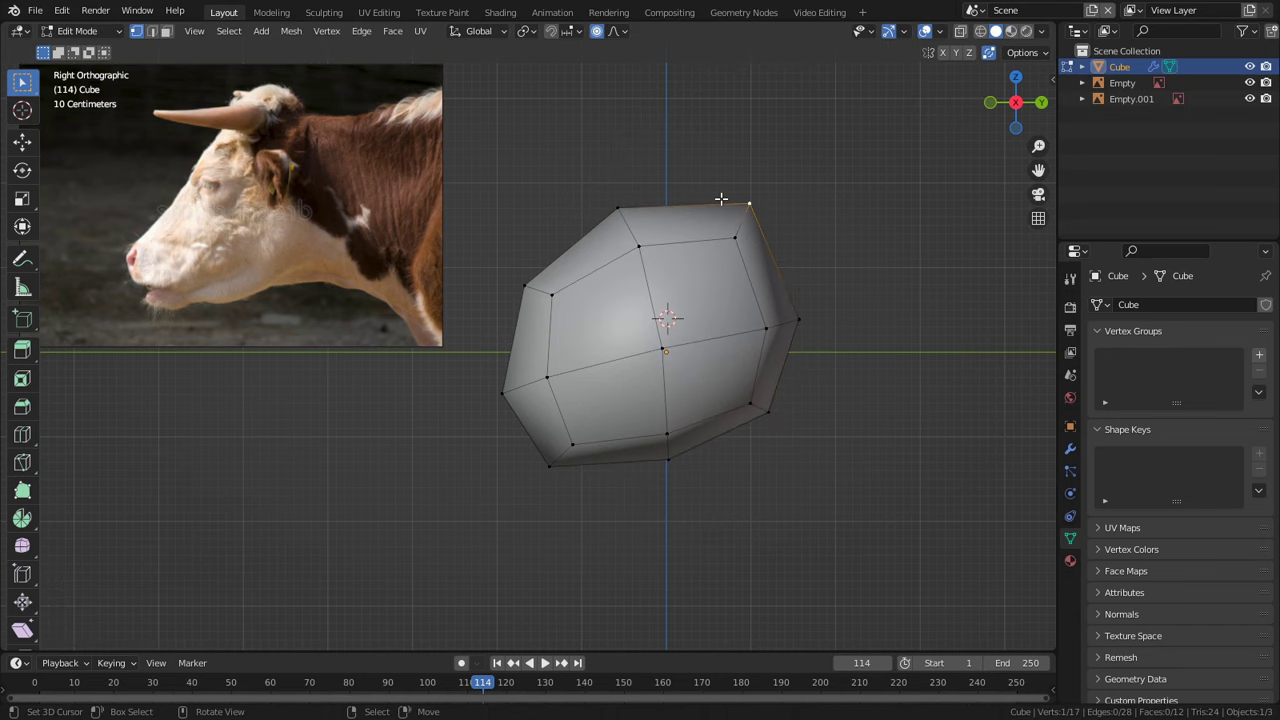
pyautogui.press('g')
pyautogui.click(706, 179)
# Shape the forehead profile by moving its top vertex, the sloping forehead edge and the brow vertex with proportional editing.
pyautogui.click(612, 200)
pyautogui.press('g')
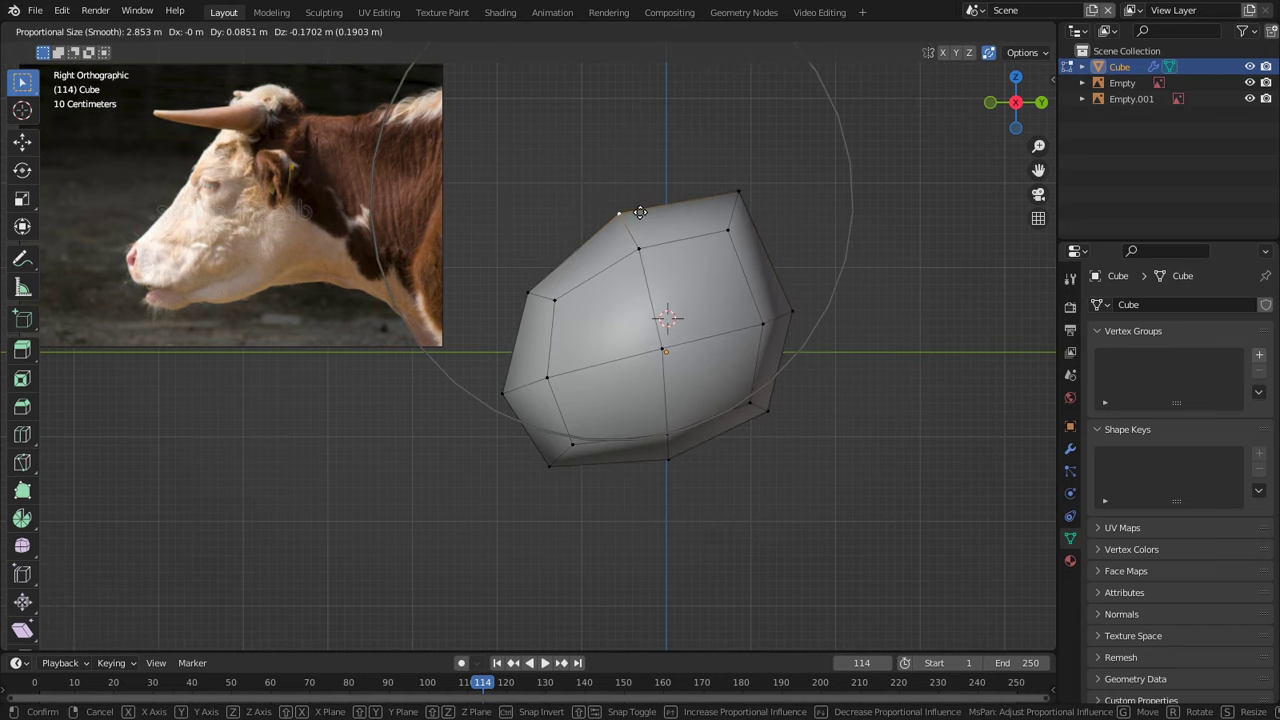
pyautogui.click(636, 212)
pyautogui.click(562, 259)
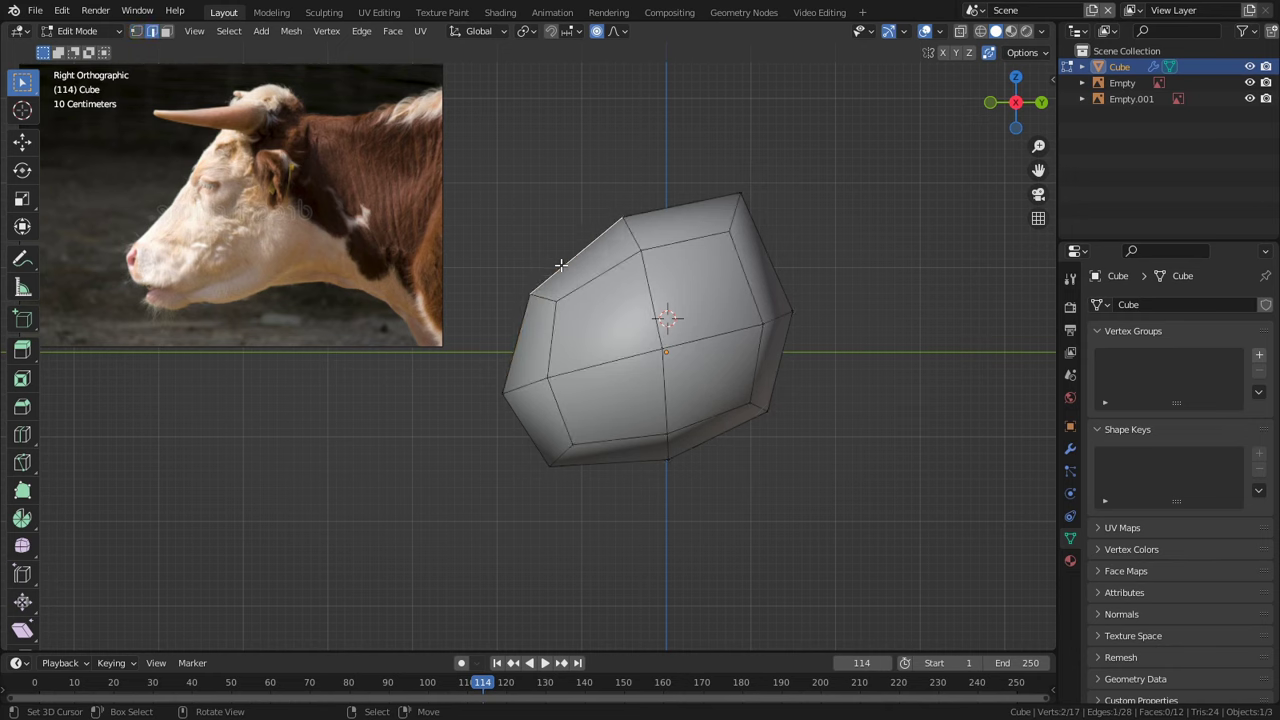
pyautogui.press('g')
pyautogui.click(529, 309)
pyautogui.click(534, 309)
pyautogui.press('g')
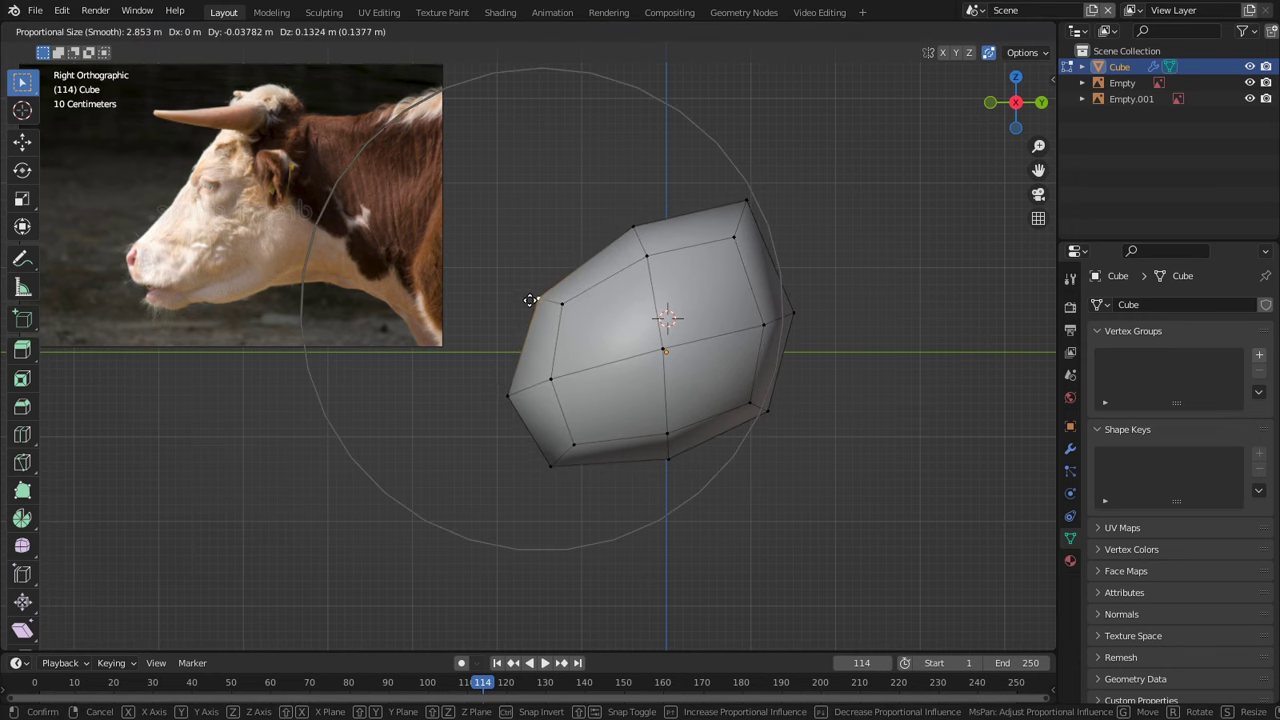
pyautogui.click(530, 300)
# Extrude the lower front face of the head forward along global Y to form the snout.
pyautogui.press('3')
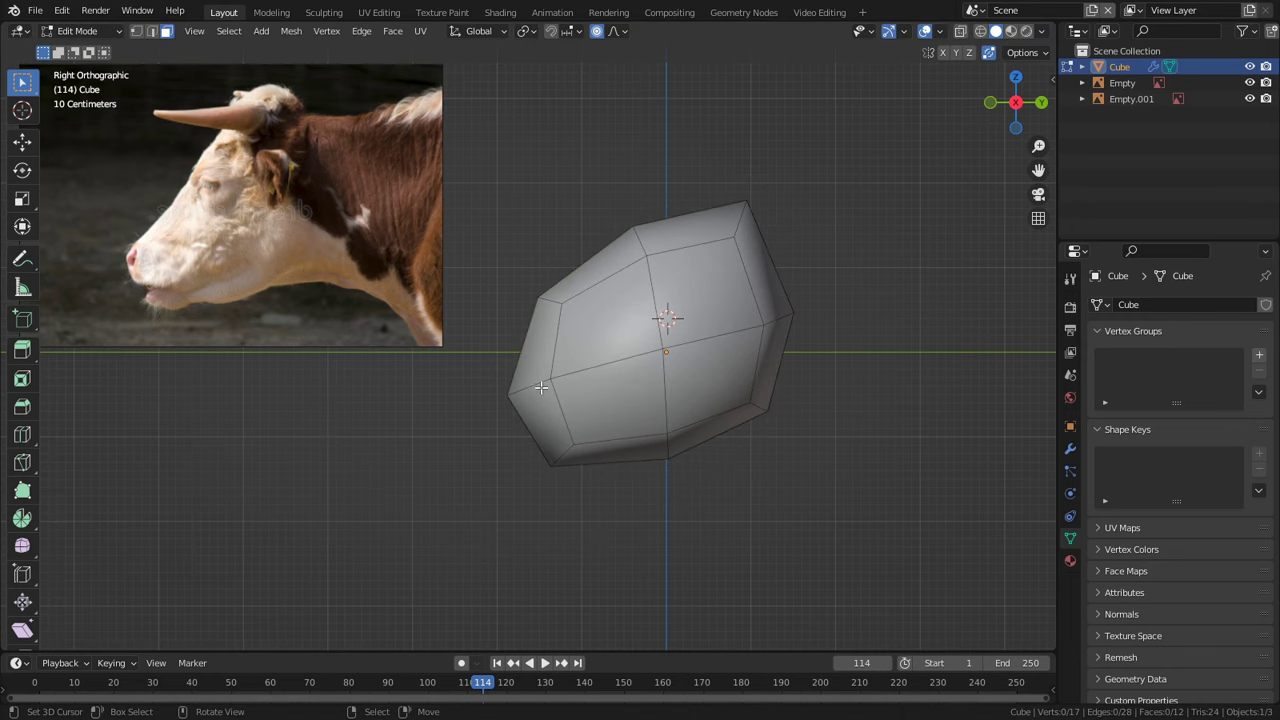
pyautogui.click(535, 380)
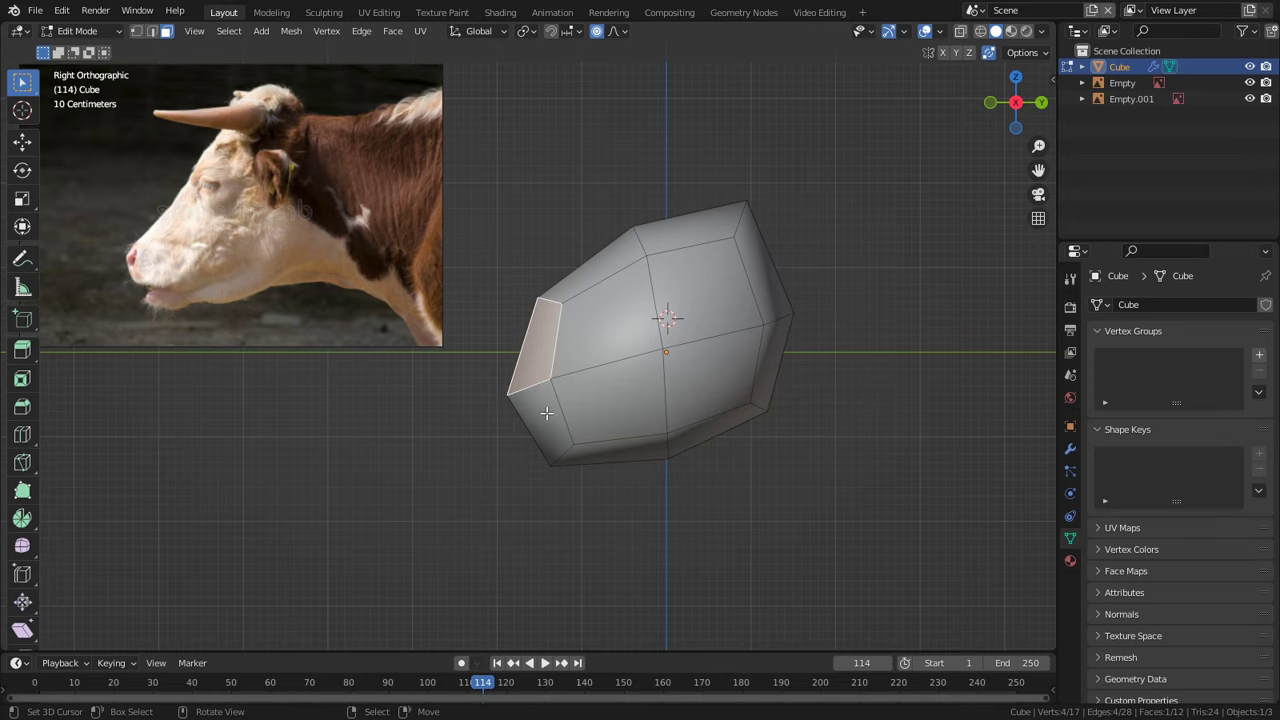
pyautogui.click(540, 409)
pyautogui.press('e')
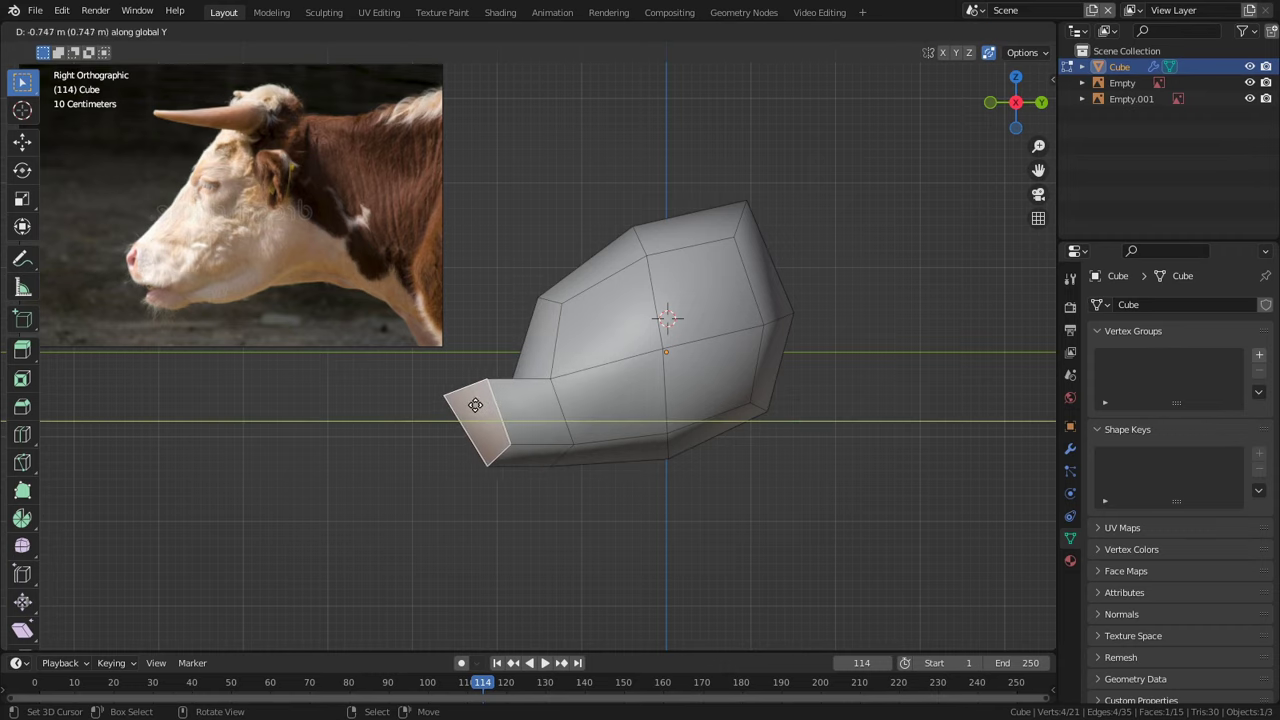
pyautogui.click(466, 410)
# Try moving the centre vertex where the snout meets the face along global Y with proportional editing.
pyautogui.press('1')
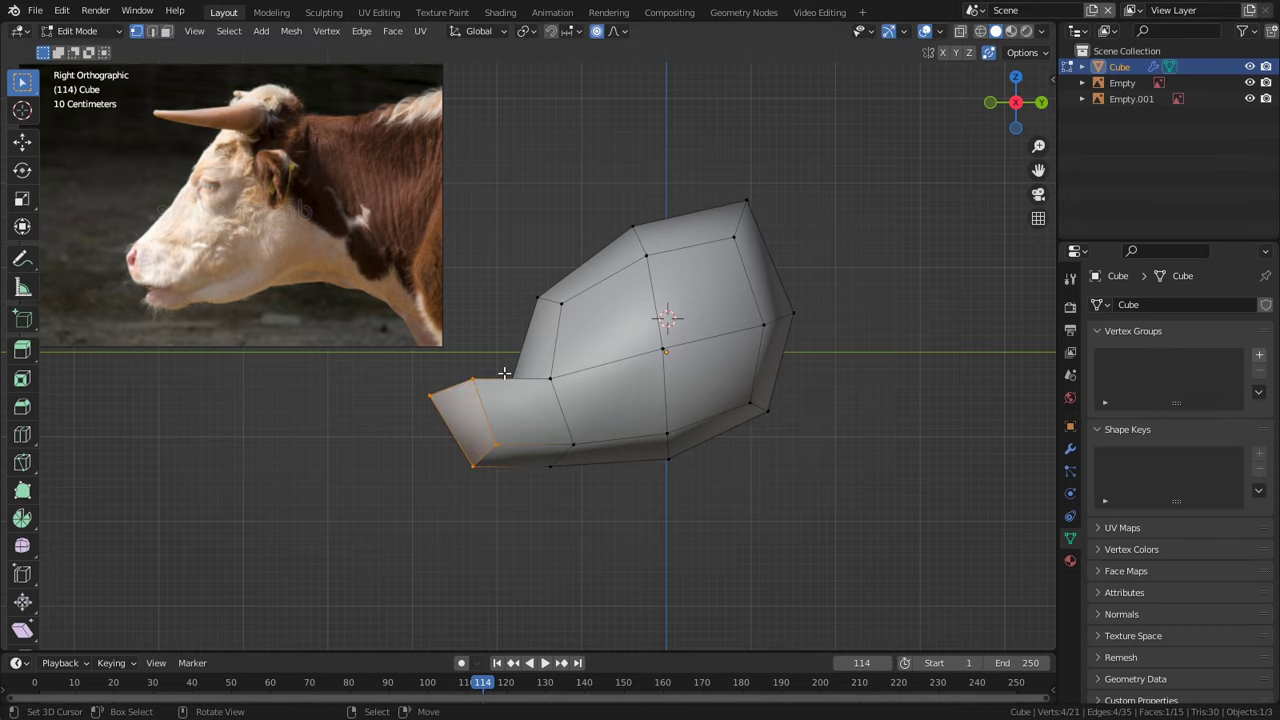
pyautogui.moveTo(506, 381); pyautogui.dragTo(511, 404, button='middle')
pyautogui.click(508, 386)
pyautogui.press('g')
pyautogui.press('y')
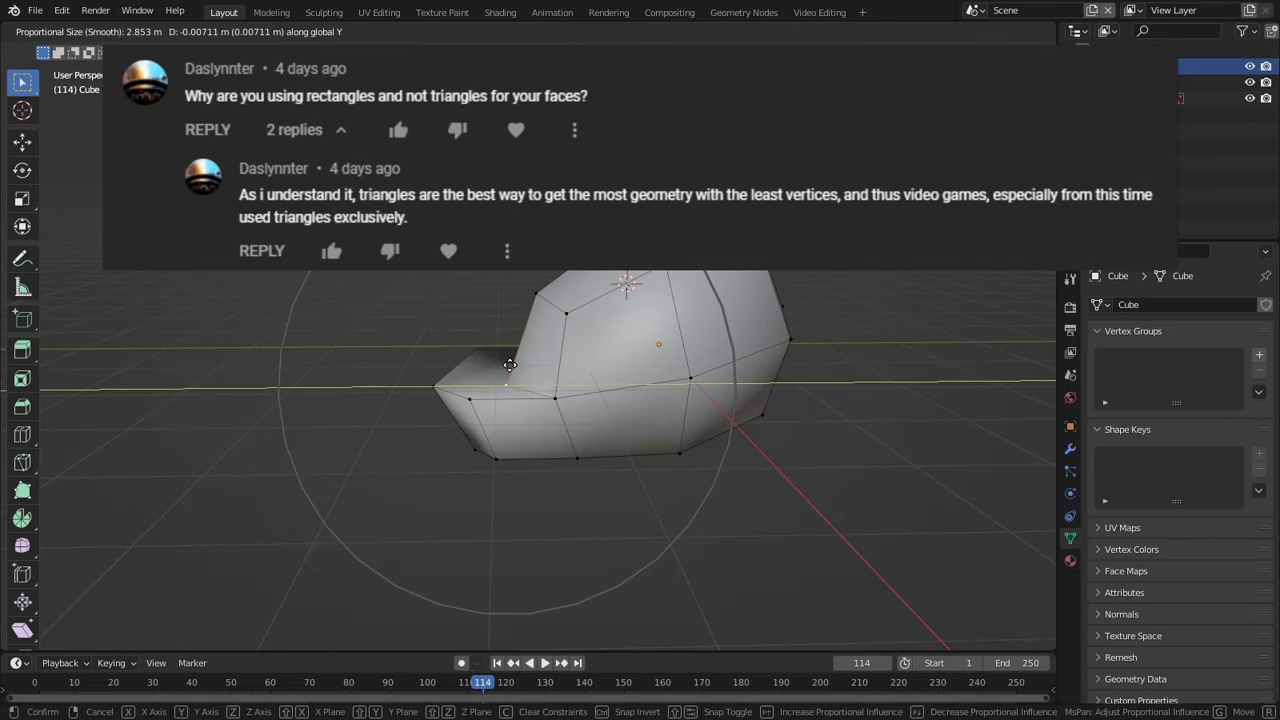
pyautogui.click(510, 365)
# Turn off proportional editing and raise the centre vertex at the snout's base 0.5219 m along global Z.
pyautogui.moveTo(511, 357); pyautogui.dragTo(538, 357, button='middle')
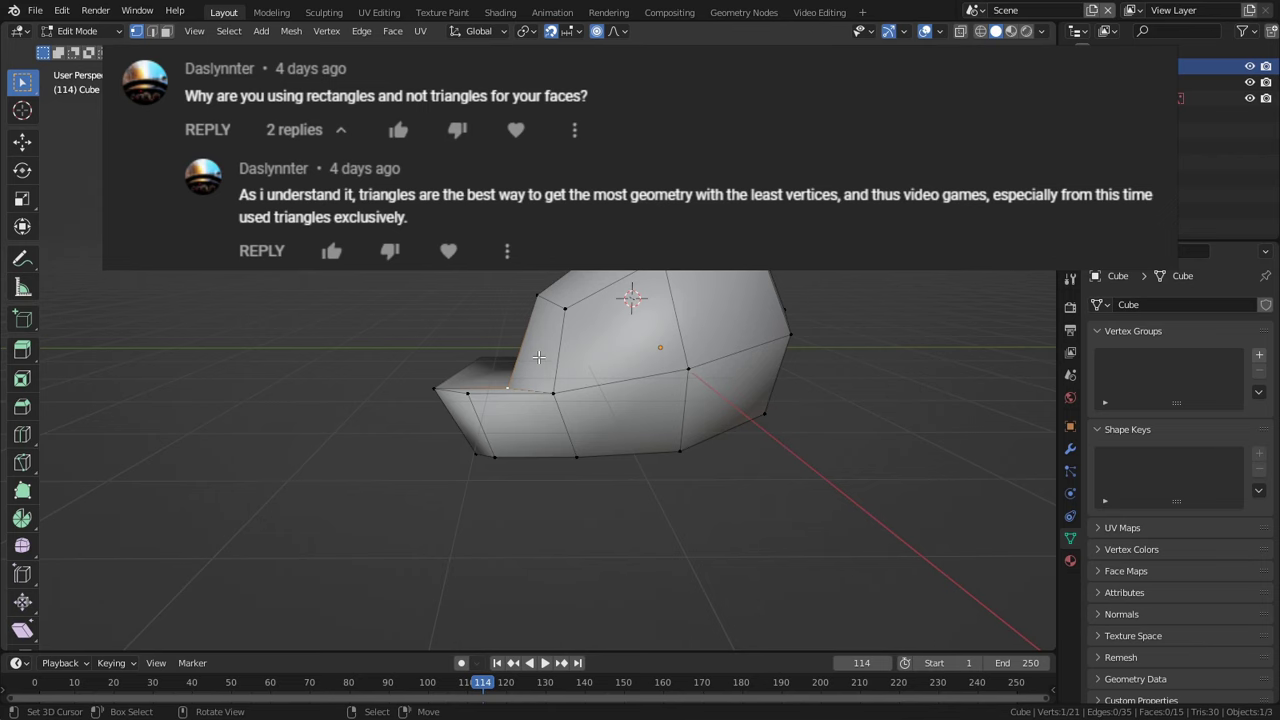
pyautogui.press('o')
pyautogui.press('p')
pyautogui.press('Escape')
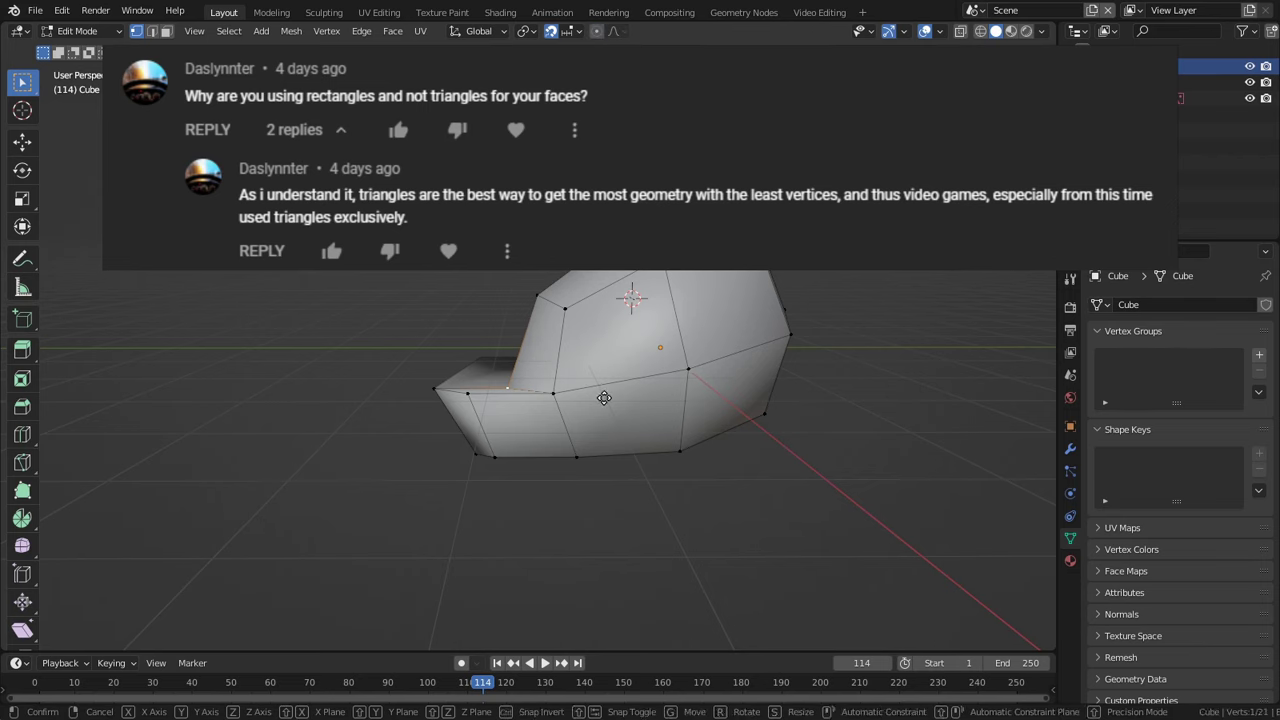
pyautogui.press('g')
pyautogui.press('z')
pyautogui.click(605, 352)
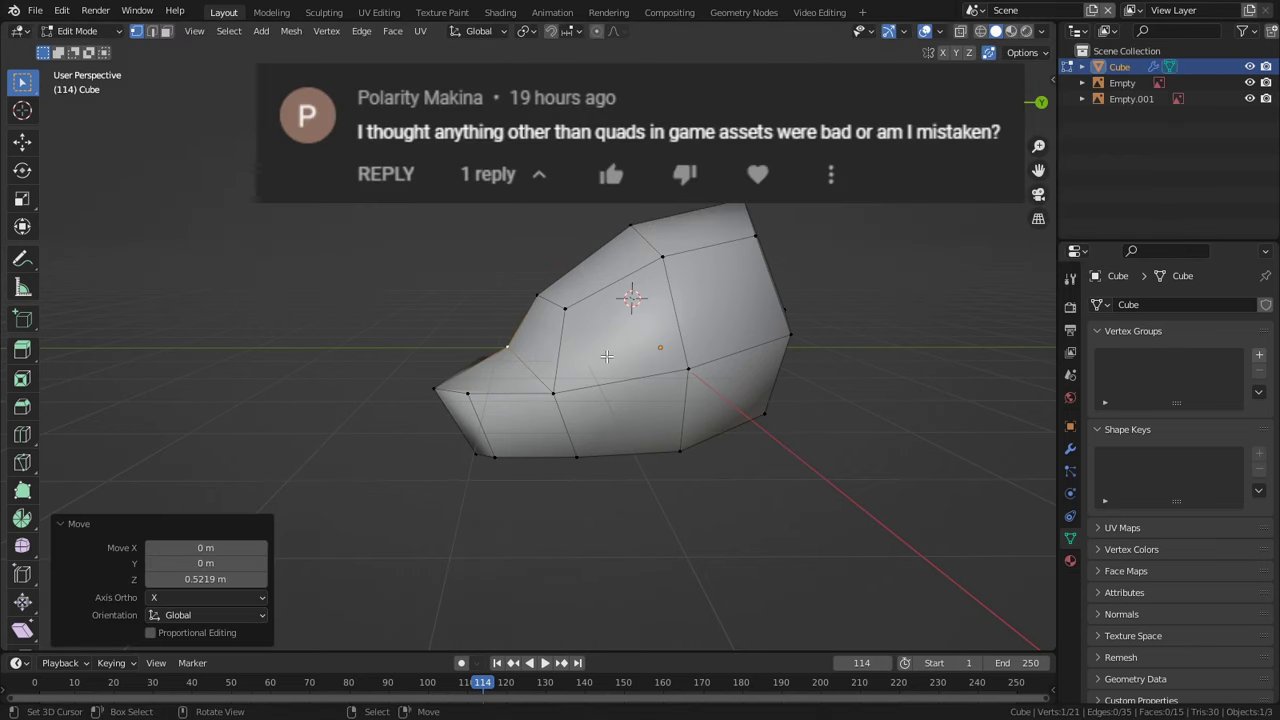
# Move the brow edge up and back in side view and reposition the snout's upper vertices with proportional editing.
pyautogui.press('KP_3')
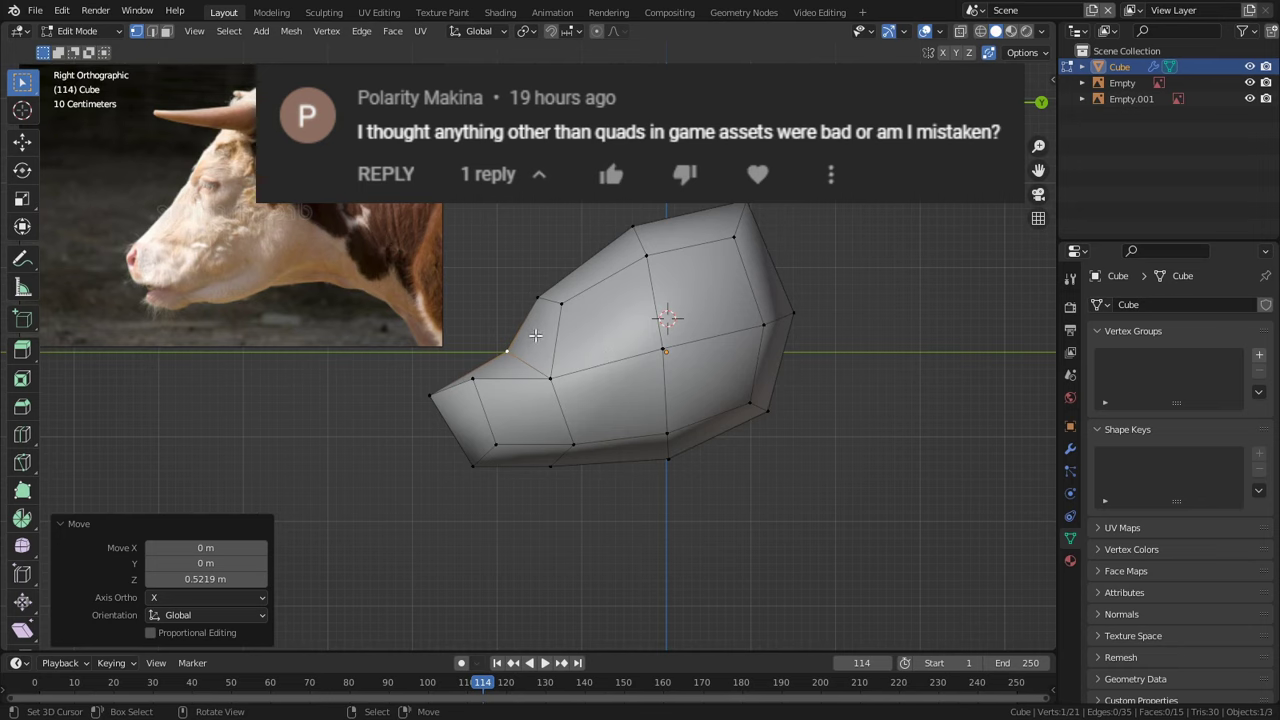
pyautogui.click(544, 299)
pyautogui.click(551, 300)
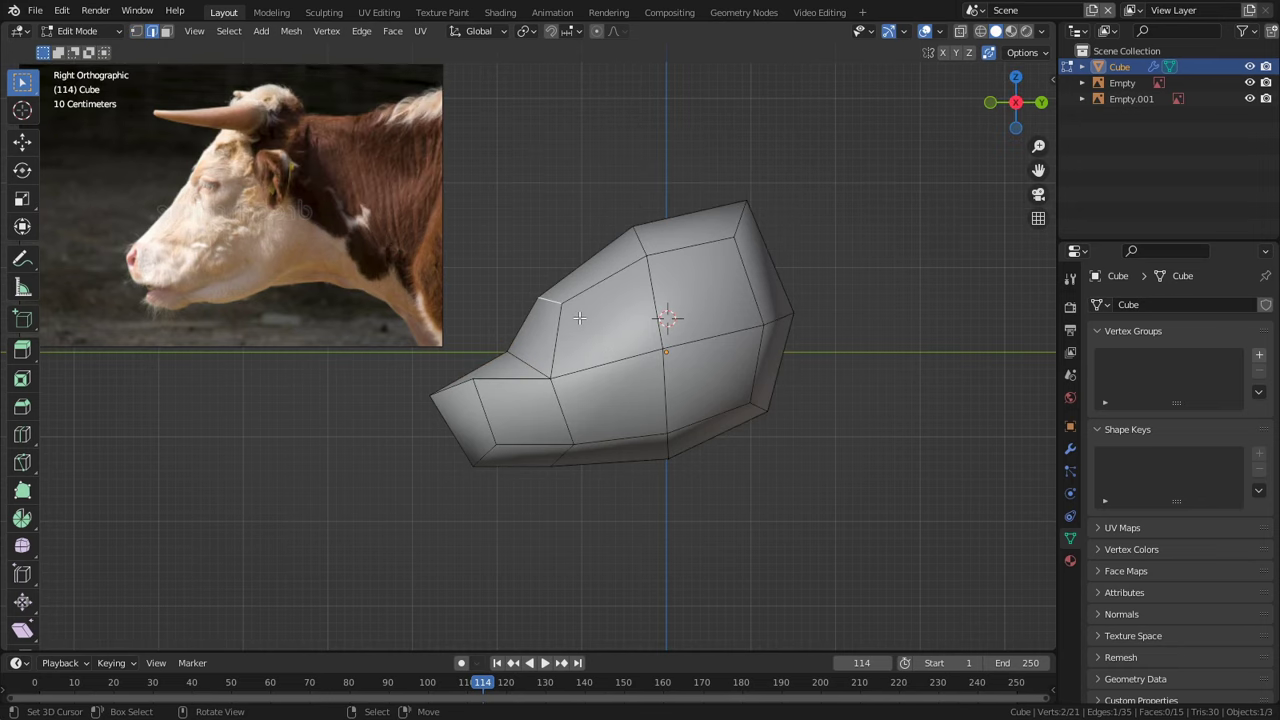
pyautogui.press('g')
pyautogui.click(560, 305)
pyautogui.press('1')
pyautogui.moveTo(441, 384); pyautogui.dragTo(479, 389, button='right')
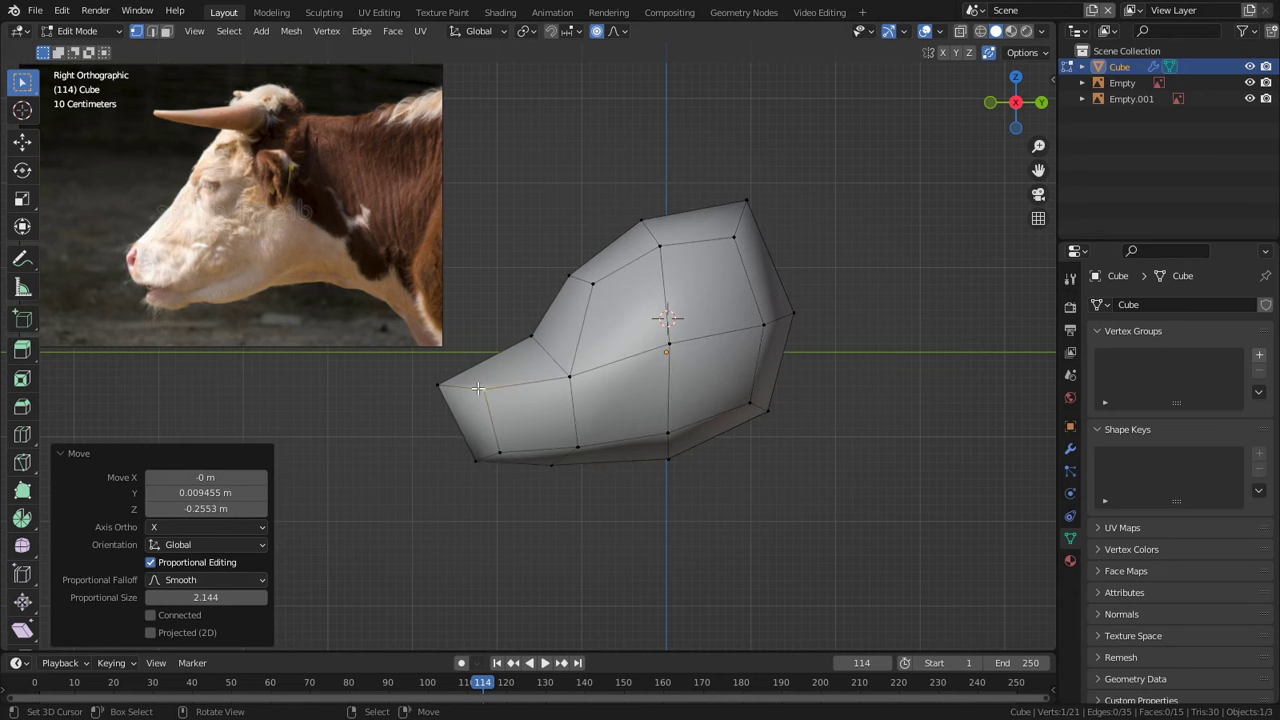
pyautogui.rightClick(479, 390)
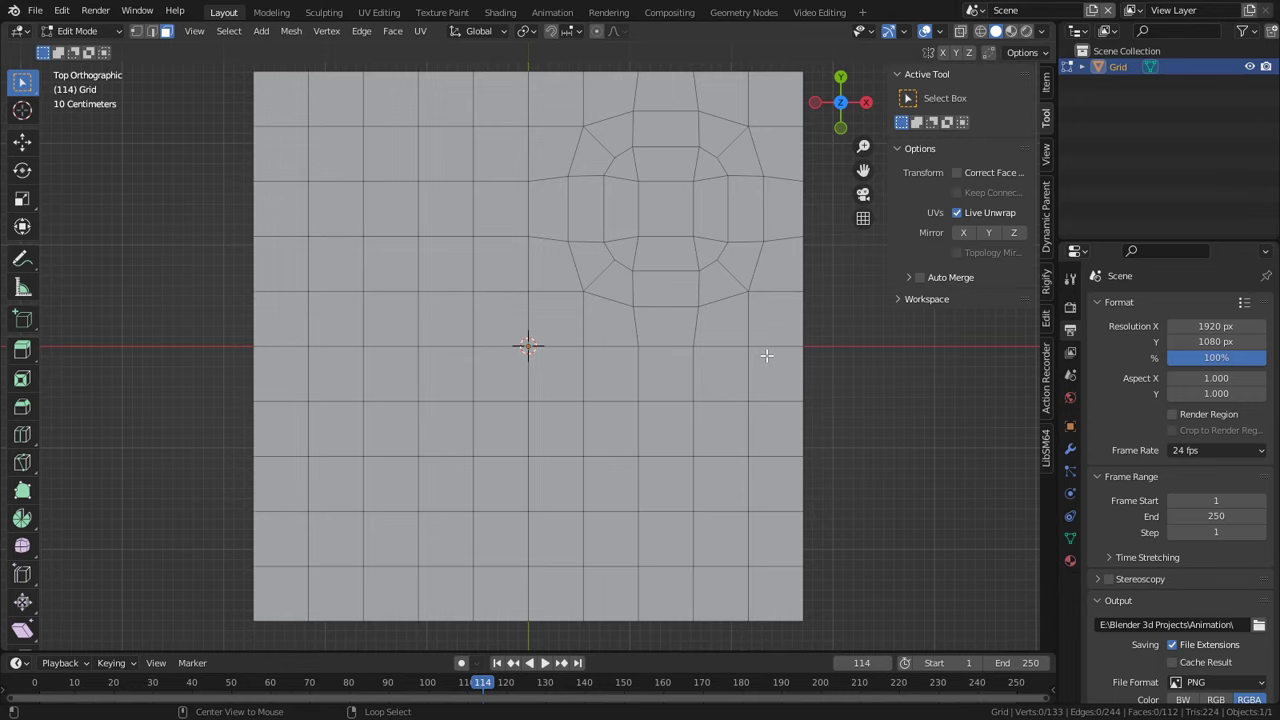
# Select straight and circular face loops on the quad grid to demonstrate loop selection.
pyautogui.keyDown('alt'); pyautogui.click(763, 361); pyautogui.keyUp('alt')
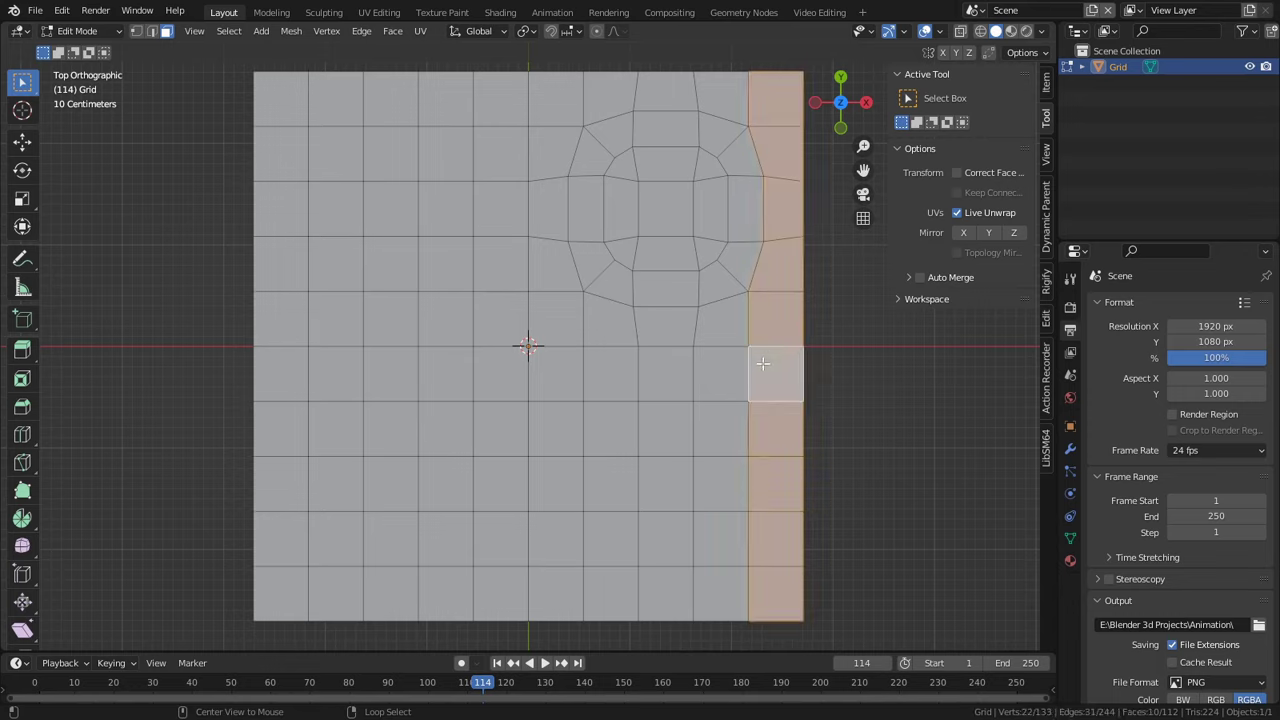
pyautogui.keyDown('alt'); pyautogui.click(588, 415); pyautogui.keyUp('alt')
pyautogui.keyDown('alt'); pyautogui.click(672, 399); pyautogui.keyUp('alt')
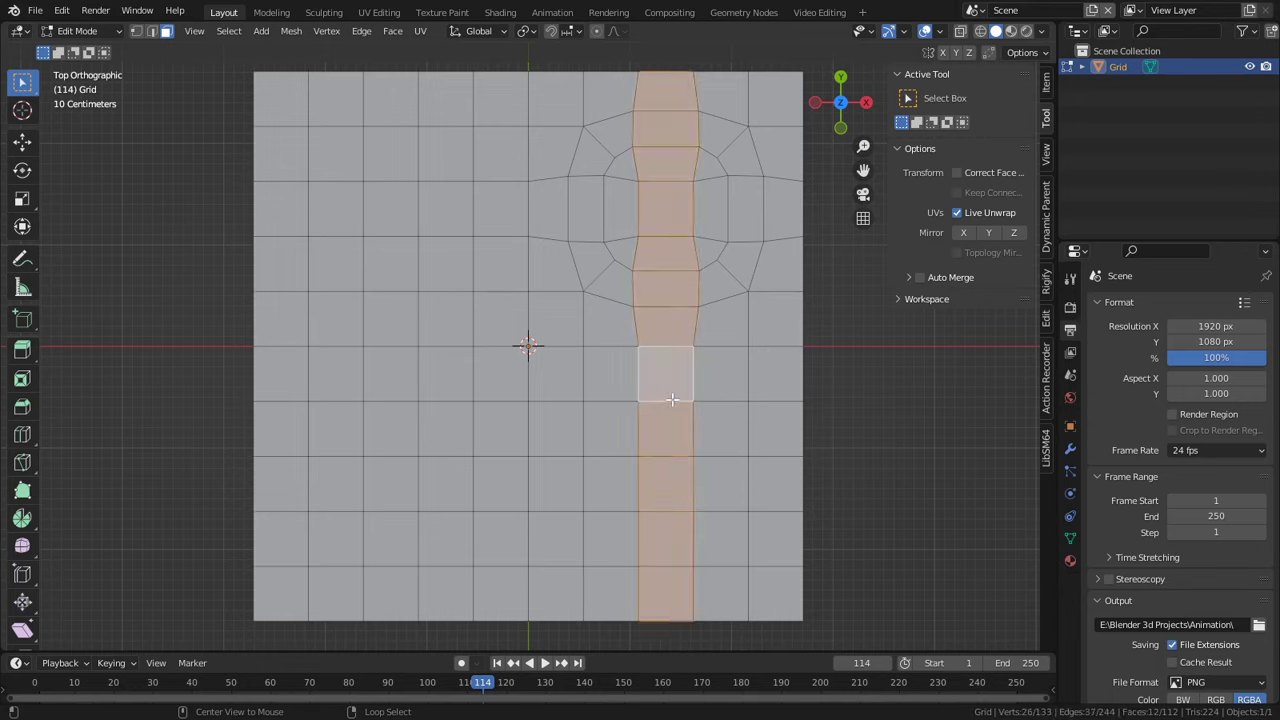
pyautogui.keyDown('alt'); pyautogui.click(636, 297); pyautogui.keyUp('alt')
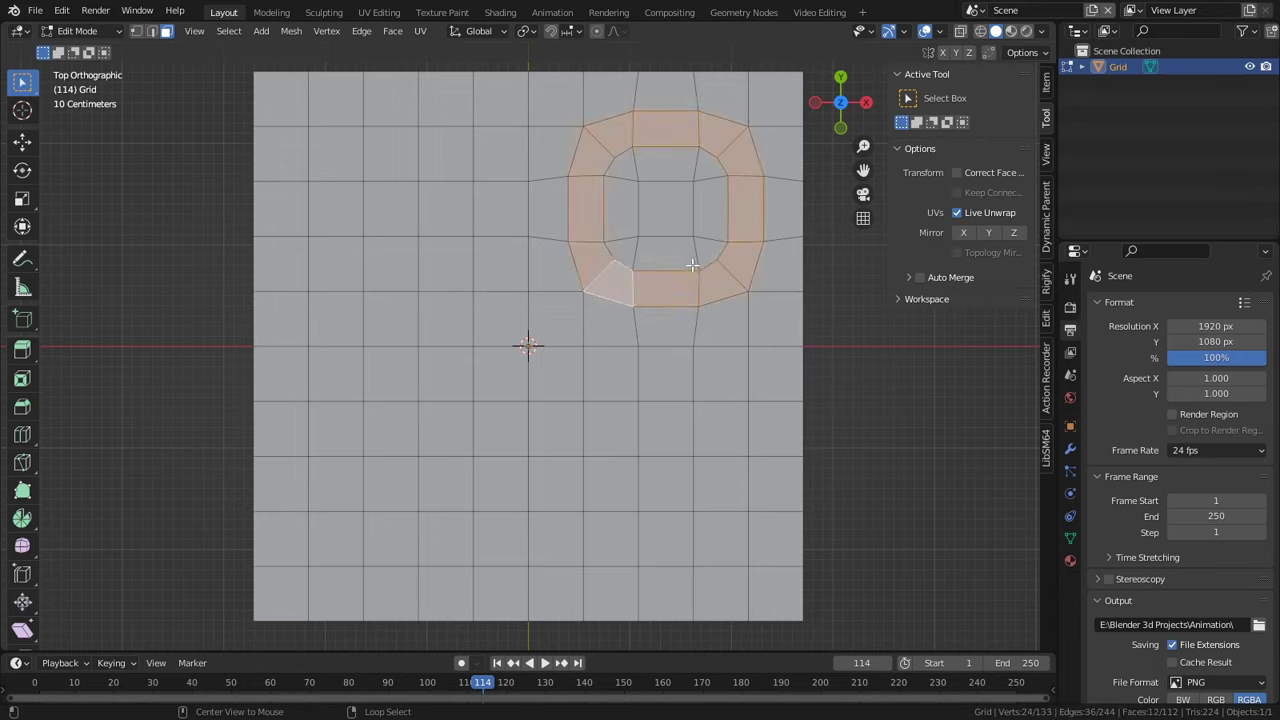
pyautogui.keyDown('alt'); pyautogui.click(692, 248); pyautogui.keyUp('alt')
pyautogui.keyDown('alt'); pyautogui.click(692, 210); pyautogui.keyUp('alt')
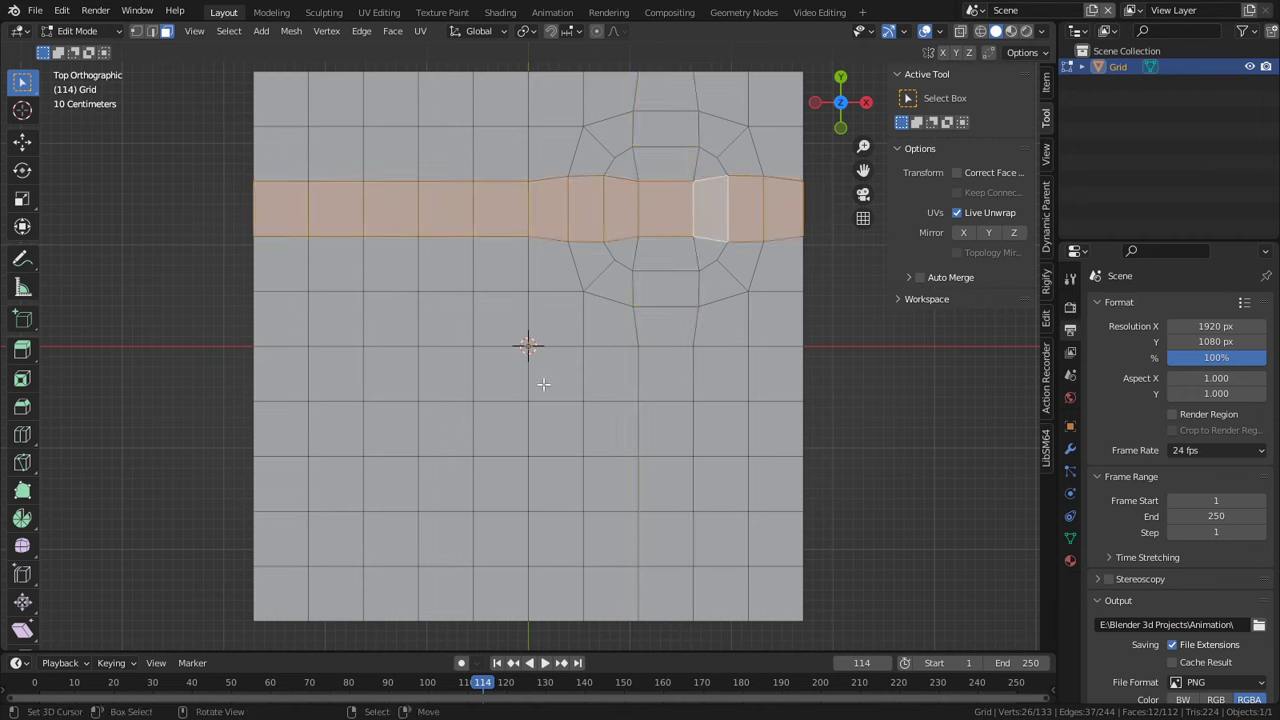
pyautogui.click(655, 230)
pyautogui.press('c')
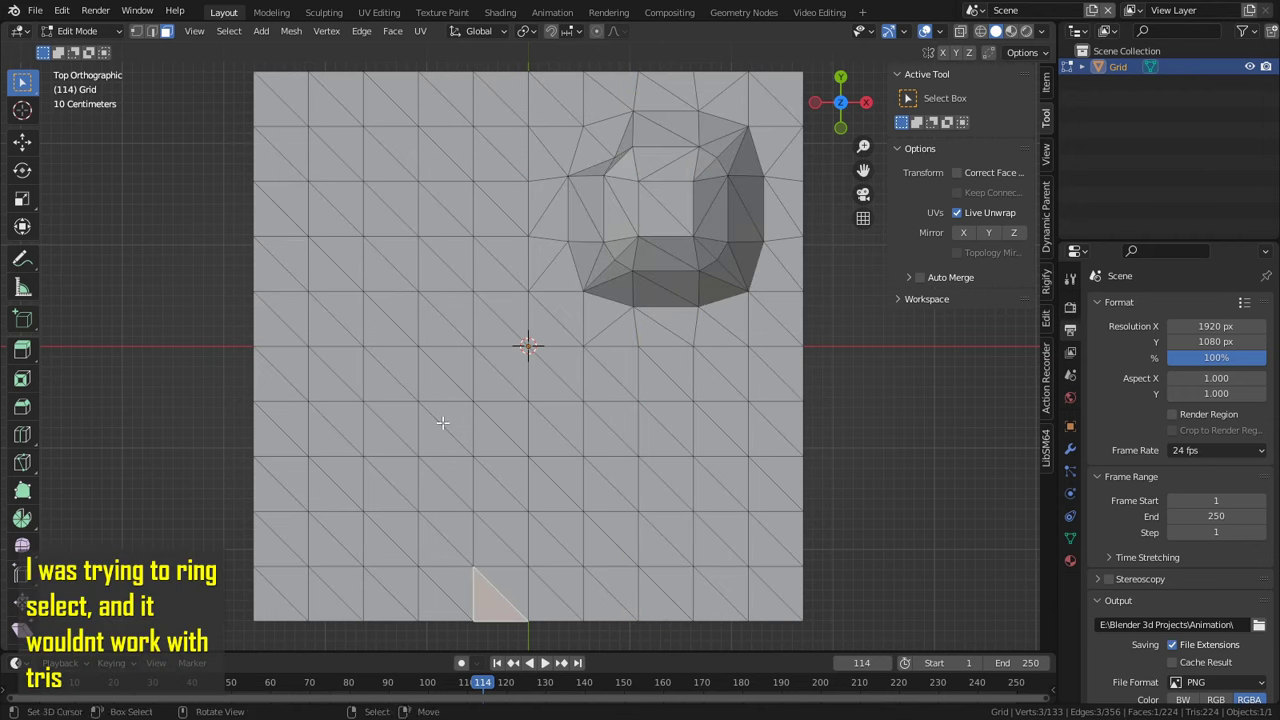
# Try selecting face loops at several places on the triangulated grid.
pyautogui.click(440, 380)
pyautogui.click(495, 380)
pyautogui.click(555, 375)
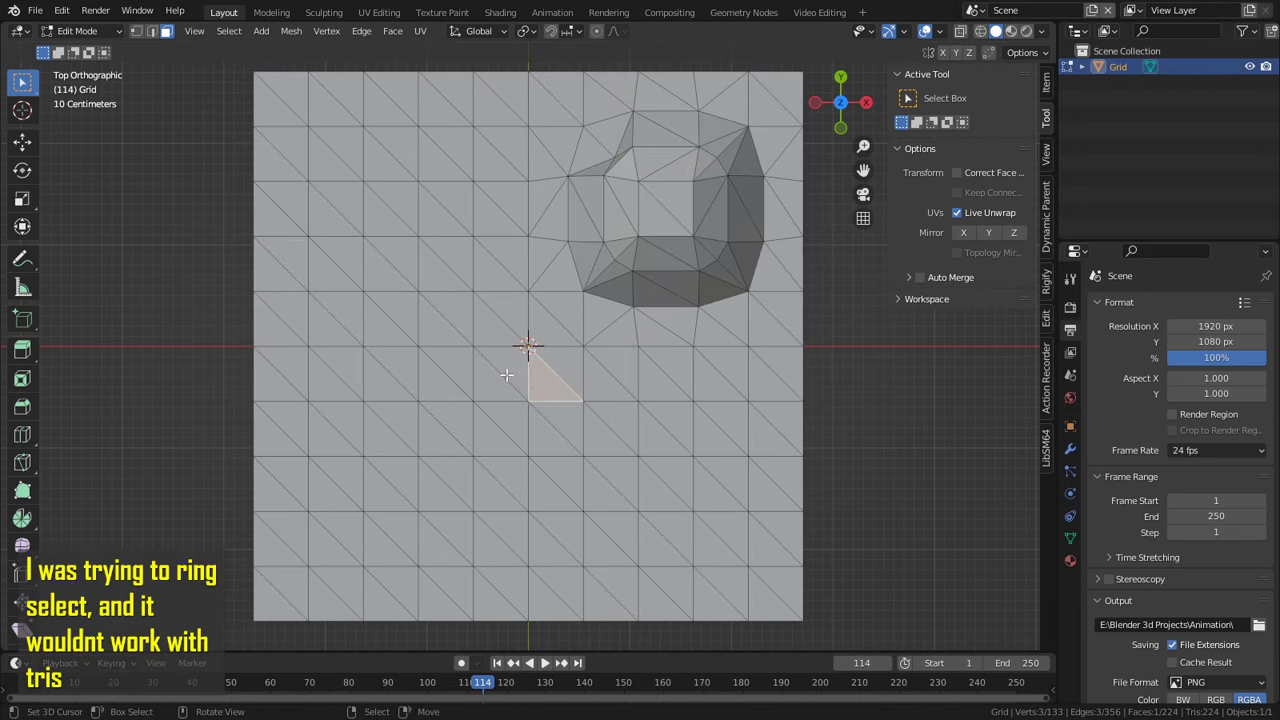
pyautogui.keyDown('alt'); pyautogui.rightClick(550, 318); pyautogui.keyUp('alt')
pyautogui.keyDown('alt'); pyautogui.rightClick(612, 432); pyautogui.keyUp('alt')
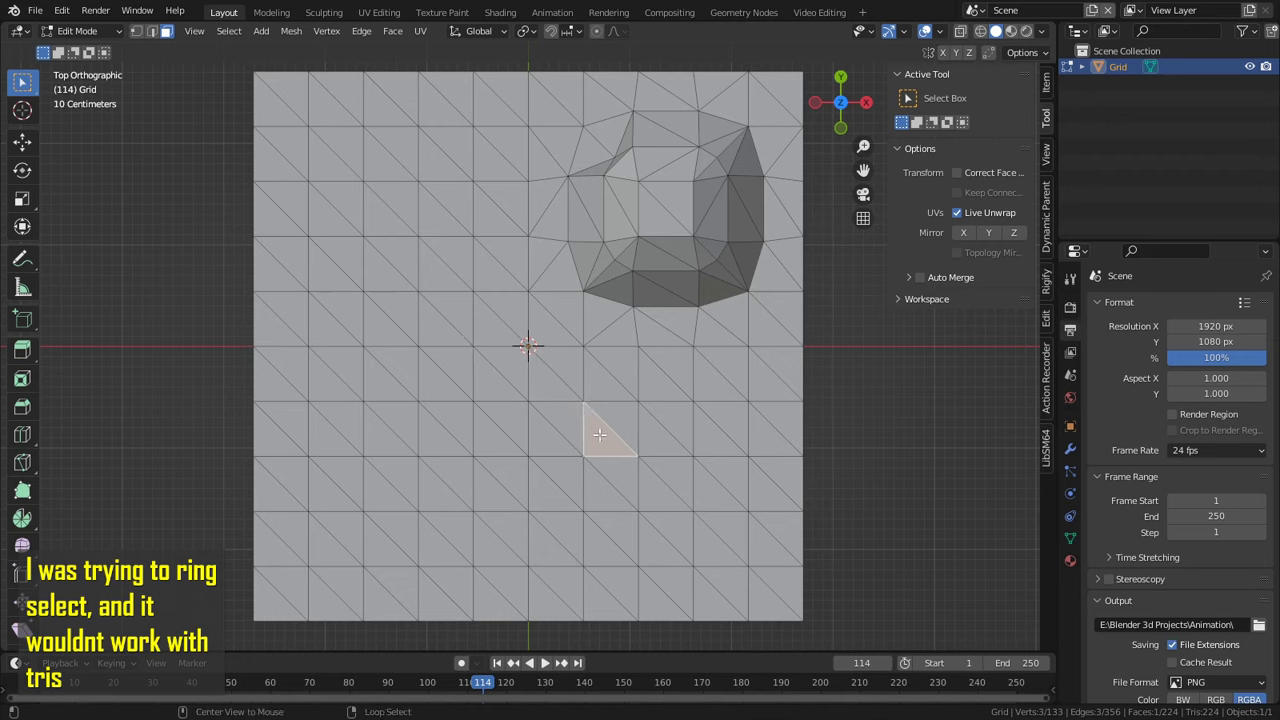
pyautogui.keyDown('alt'); pyautogui.rightClick(620, 483); pyautogui.keyUp('alt')
pyautogui.keyDown('alt'); pyautogui.rightClick(449, 394); pyautogui.keyUp('alt')
pyautogui.keyDown('alt'); pyautogui.rightClick(285, 305); pyautogui.keyUp('alt')
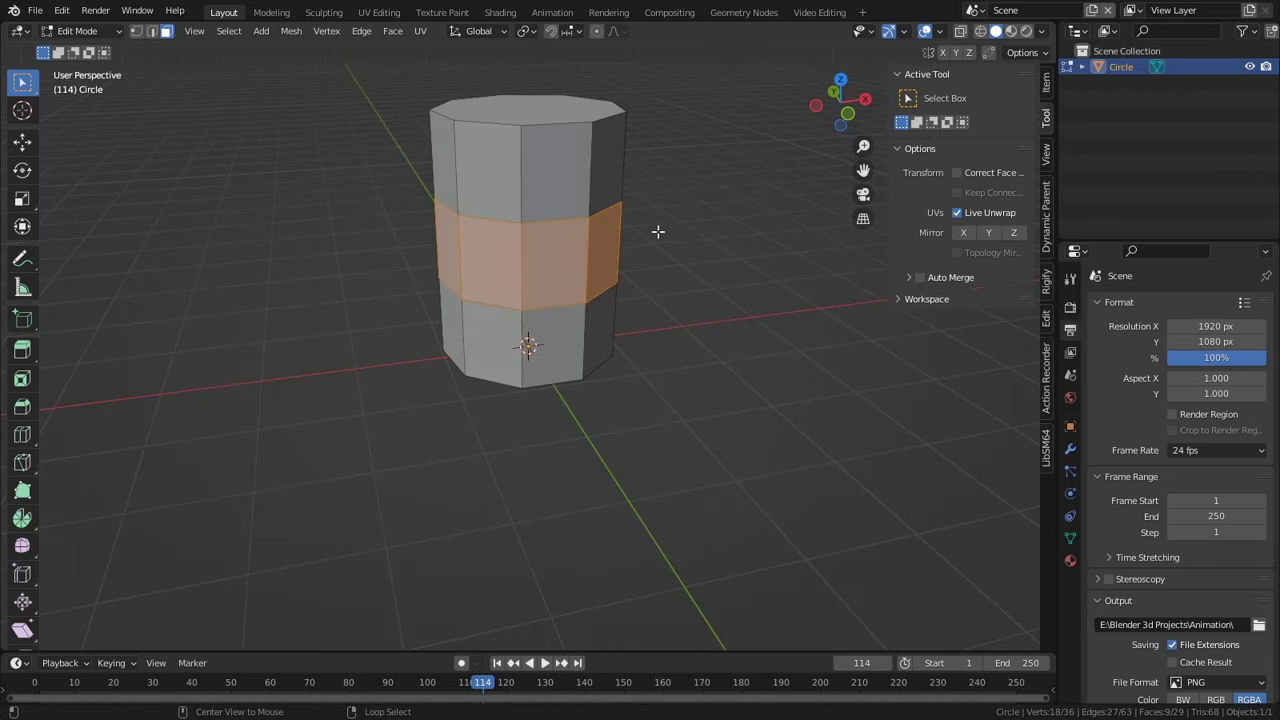
# Shrink the middle ring of the cylinder's faces inward along their normals and triangulate the whole mesh.
pyautogui.hotkey('alt', 's')
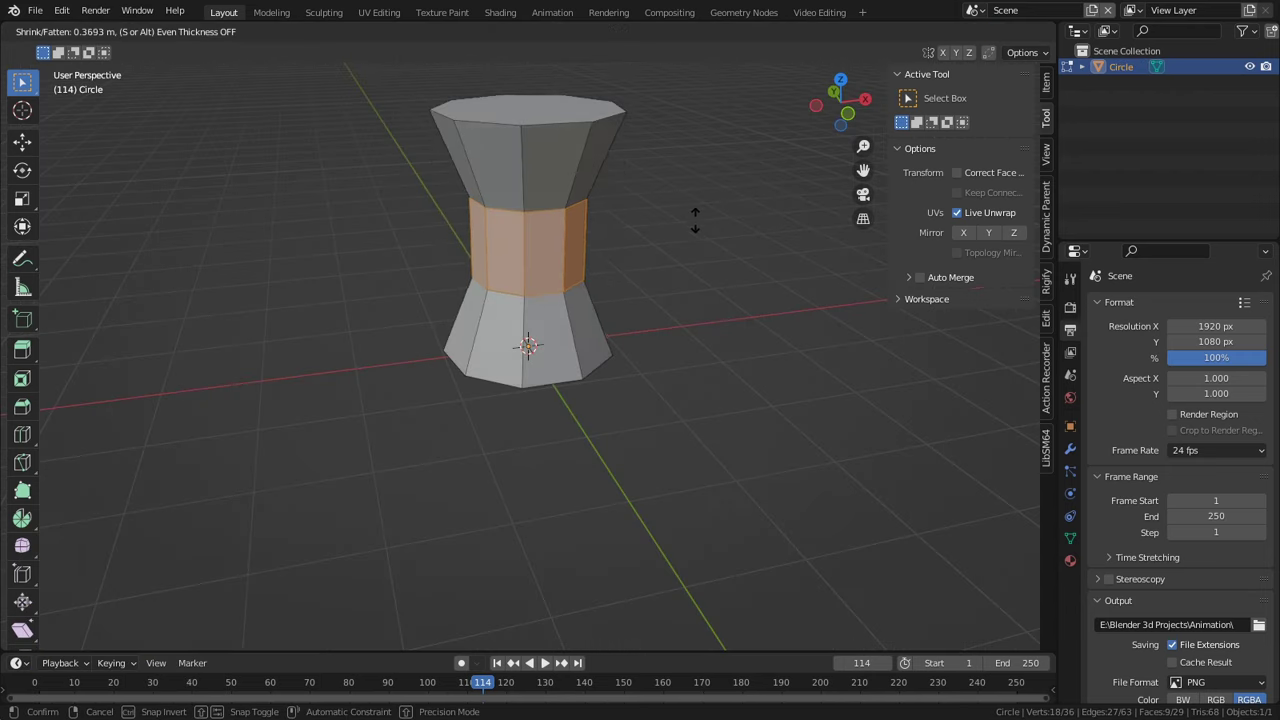
pyautogui.click(617, 334)
pyautogui.moveTo(617, 334); pyautogui.dragTo(777, 214, button='middle')
pyautogui.scroll(2, 720, 430)
pyautogui.press('a')
pyautogui.hotkey('ctrl', 't')
pyautogui.press('Tab')
pyautogui.press('Tab')
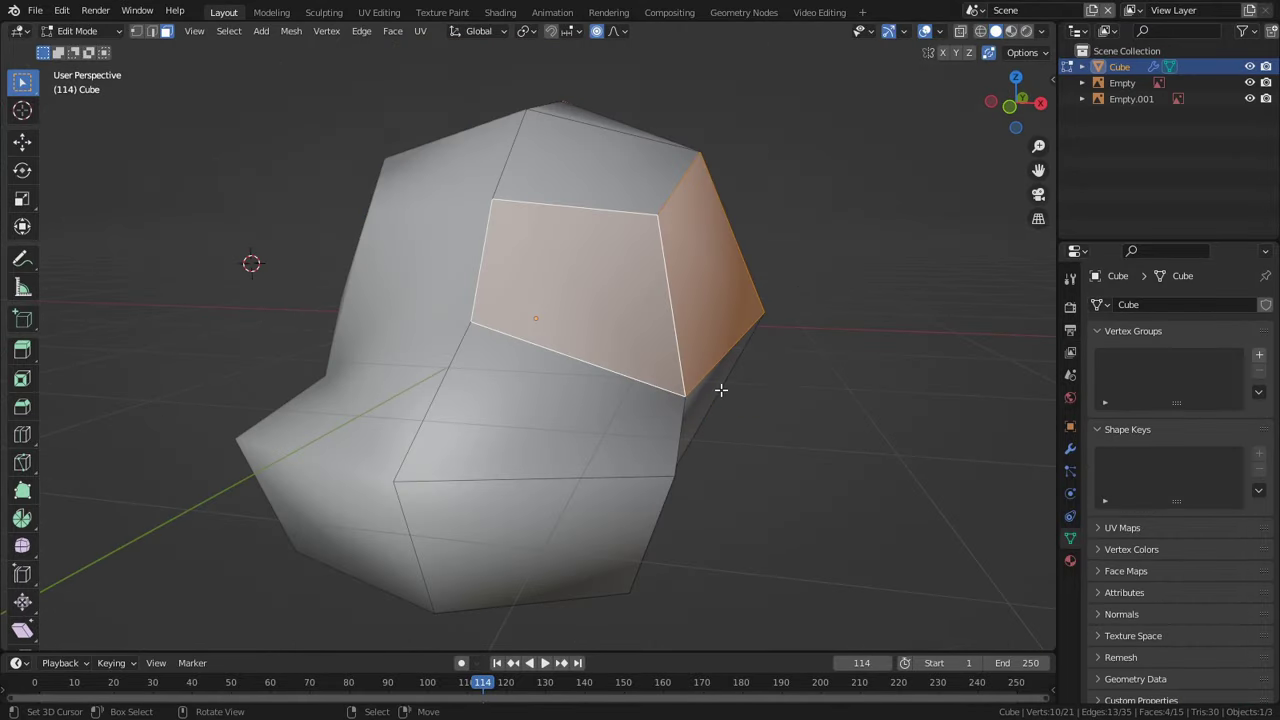
# Connect the centre vertex at the snout's base to the snout's upper side vertex with a new edge.
pyautogui.moveTo(721, 390); pyautogui.dragTo(600, 408, button='middle')
pyautogui.press('1')
pyautogui.click(512, 309)
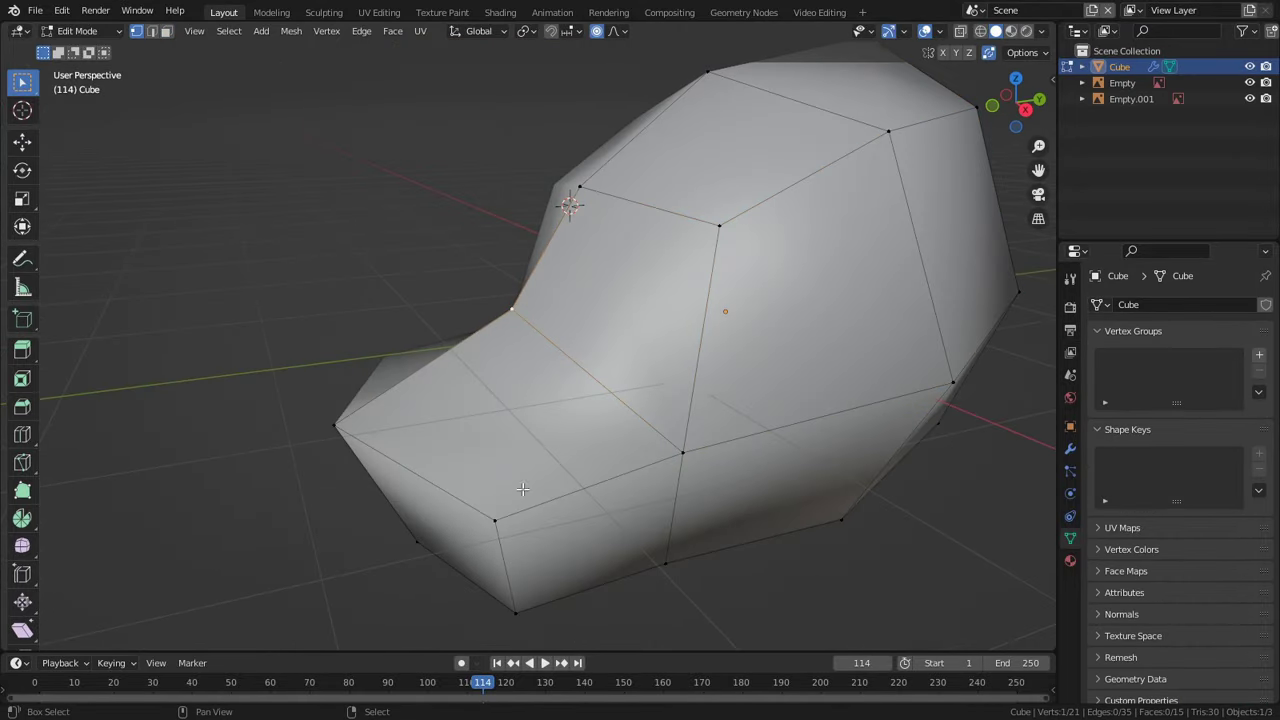
pyautogui.keyDown('shift'); pyautogui.click(496, 519); pyautogui.keyUp('shift')
pyautogui.moveTo(496, 519); pyautogui.dragTo(699, 463, button='middle')
pyautogui.scroll(2, 718, 458)
# Move the snout's upper side vertex inward in front view to narrow the snout.
pyautogui.press('KP_1')
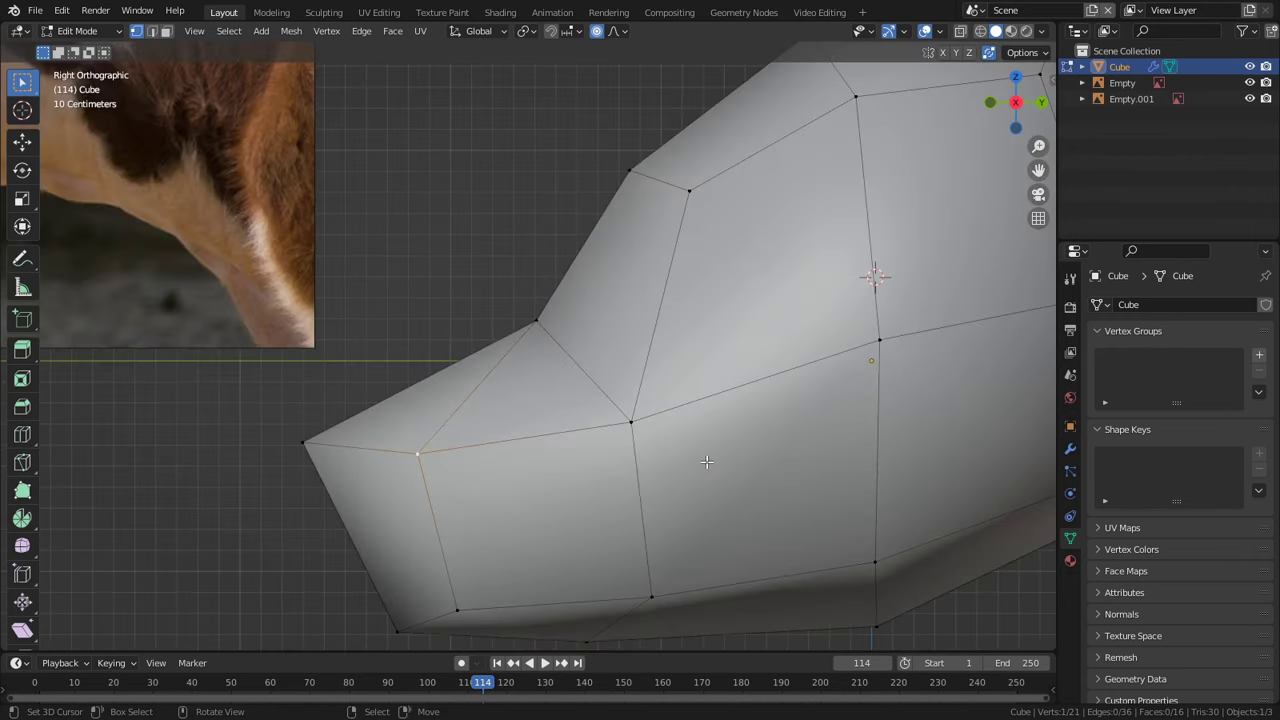
pyautogui.scroll(-6, 707, 460)
pyautogui.scroll(2, 645, 445)
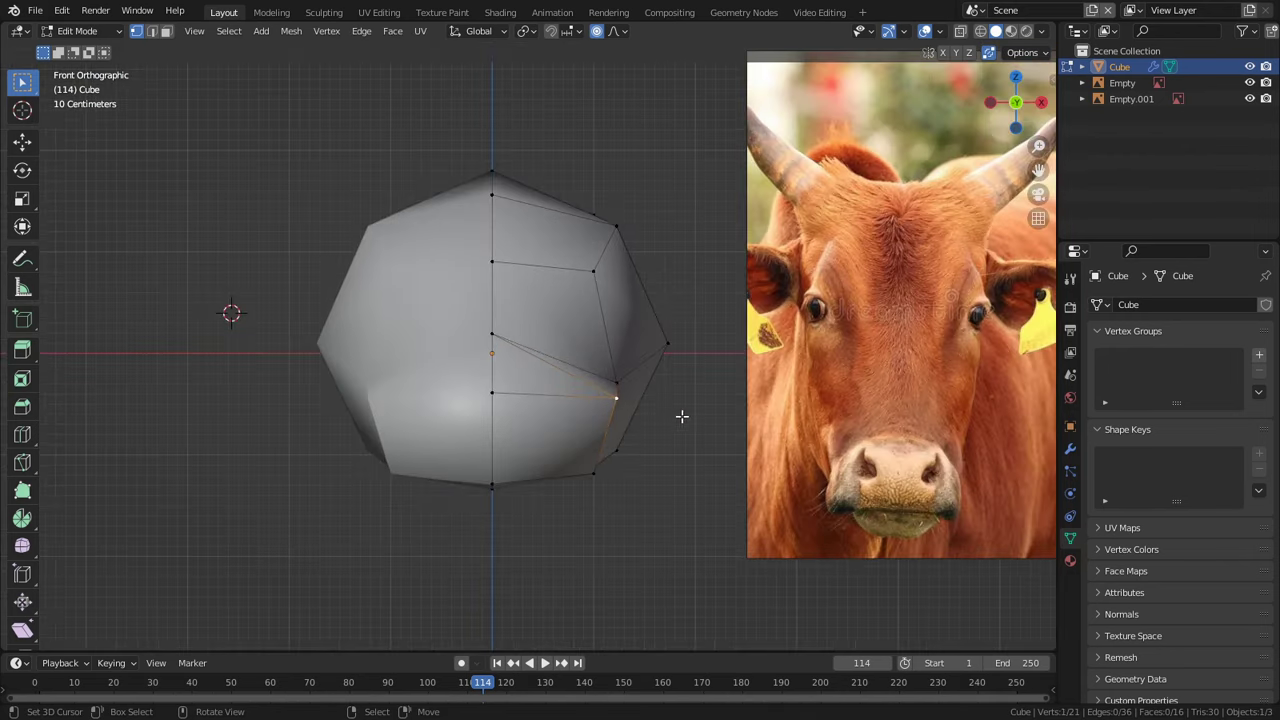
pyautogui.press('g')
pyautogui.moveTo(480, 200); pyautogui.dragTo(409, 194, button='middle')
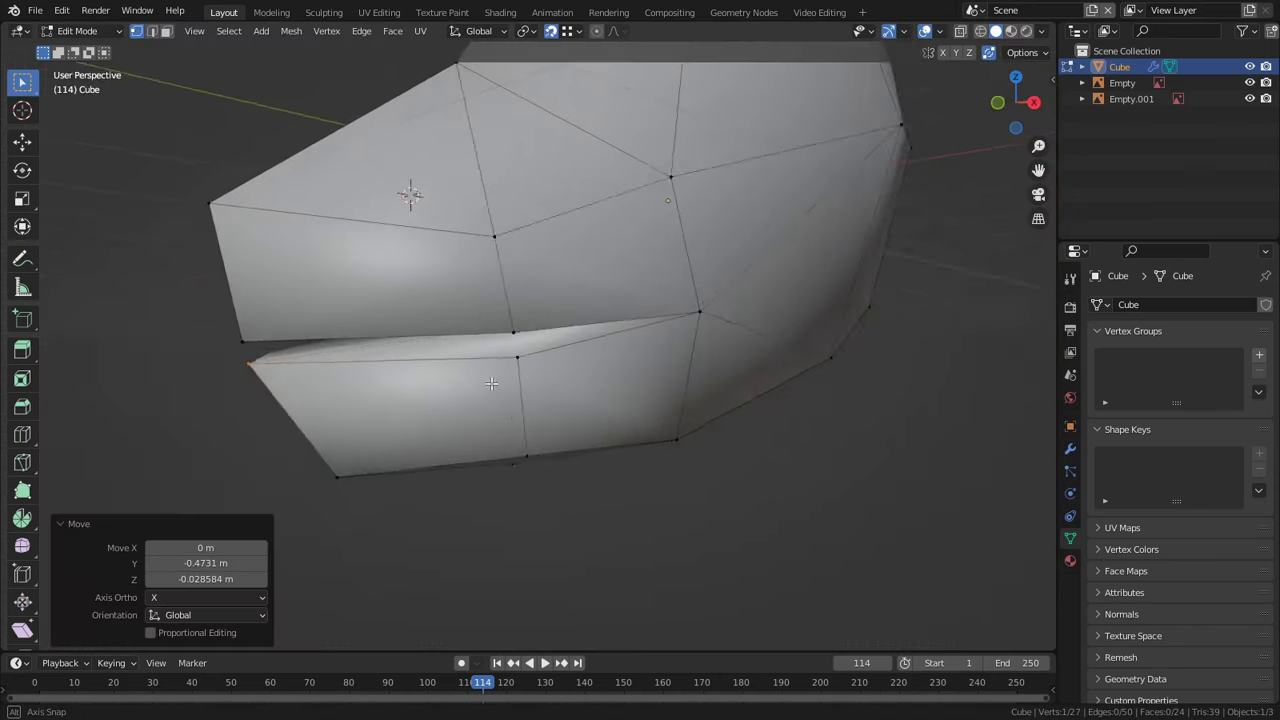
pyautogui.scroll(-6, 480, 389)
pyautogui.moveTo(480, 389); pyautogui.dragTo(649, 397, button='middle')
pyautogui.press('KP_3')
pyautogui.press('KP_1')
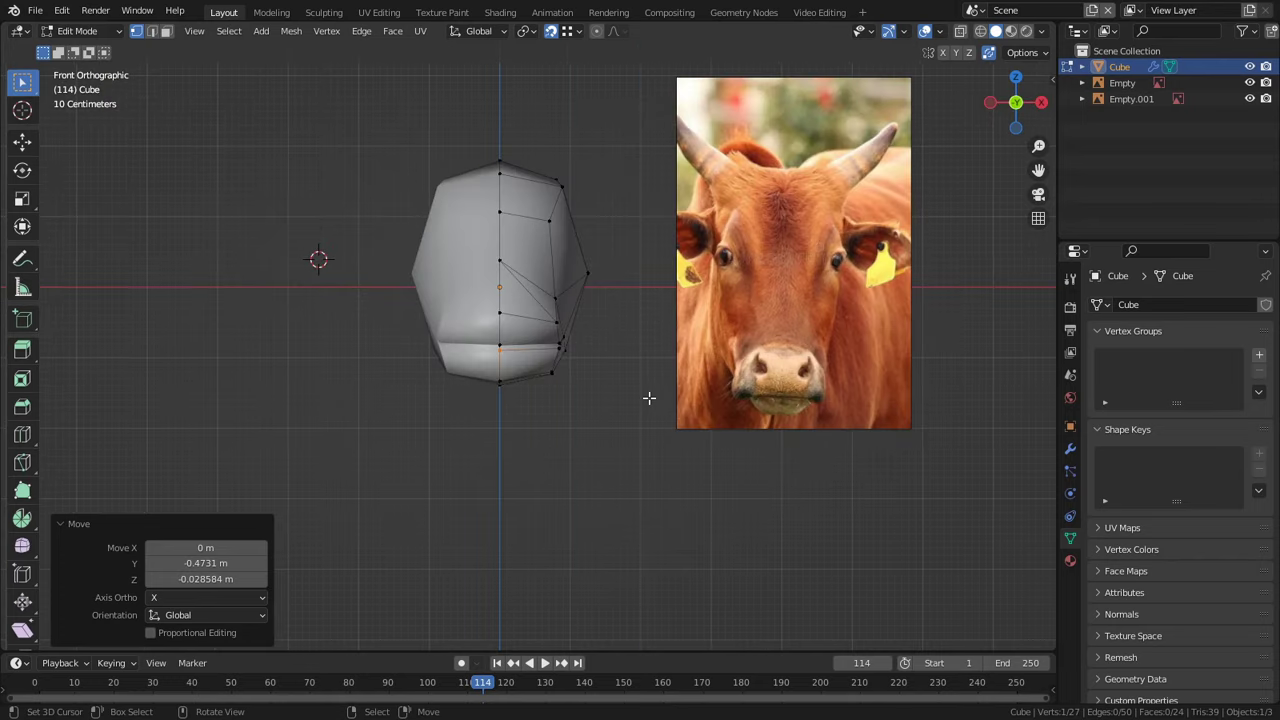
# Add a cube beside the head for the ear and delete its face nearest the head.
pyautogui.scroll(3, 652, 394)
pyautogui.hotkey('ctrl', 'z')
pyautogui.hotkey('shift', 'a')
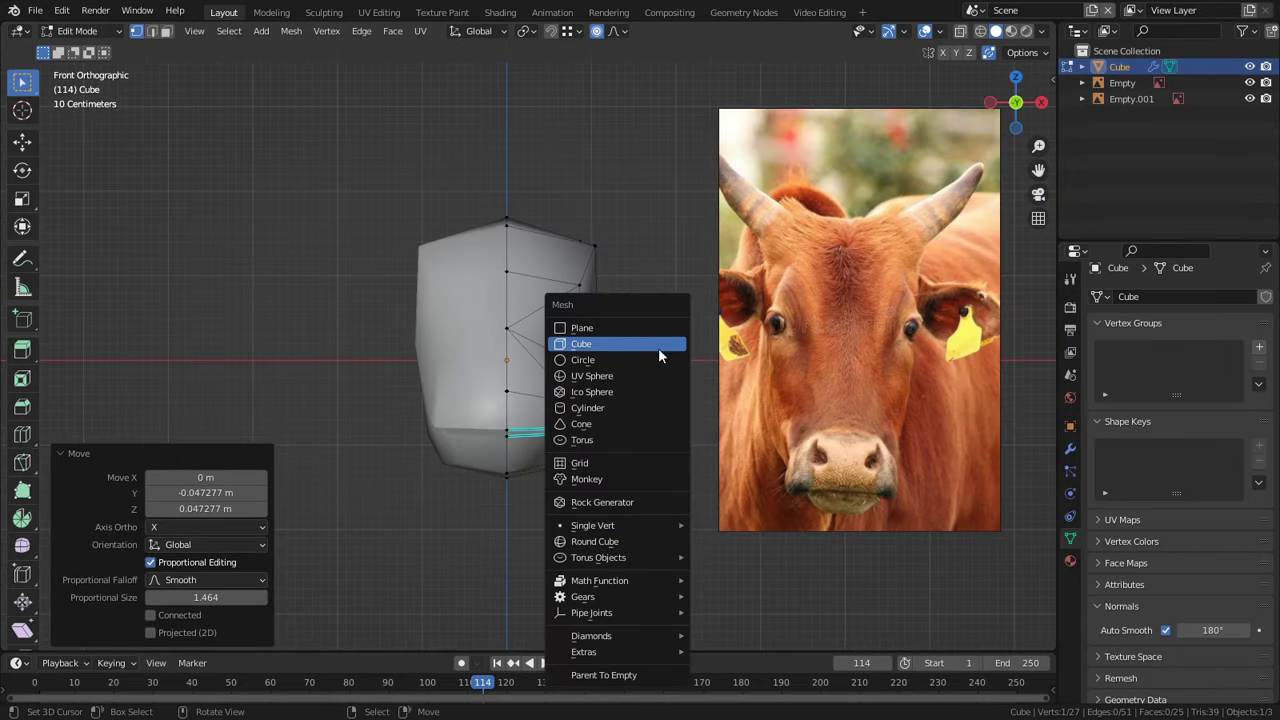
pyautogui.press('3')
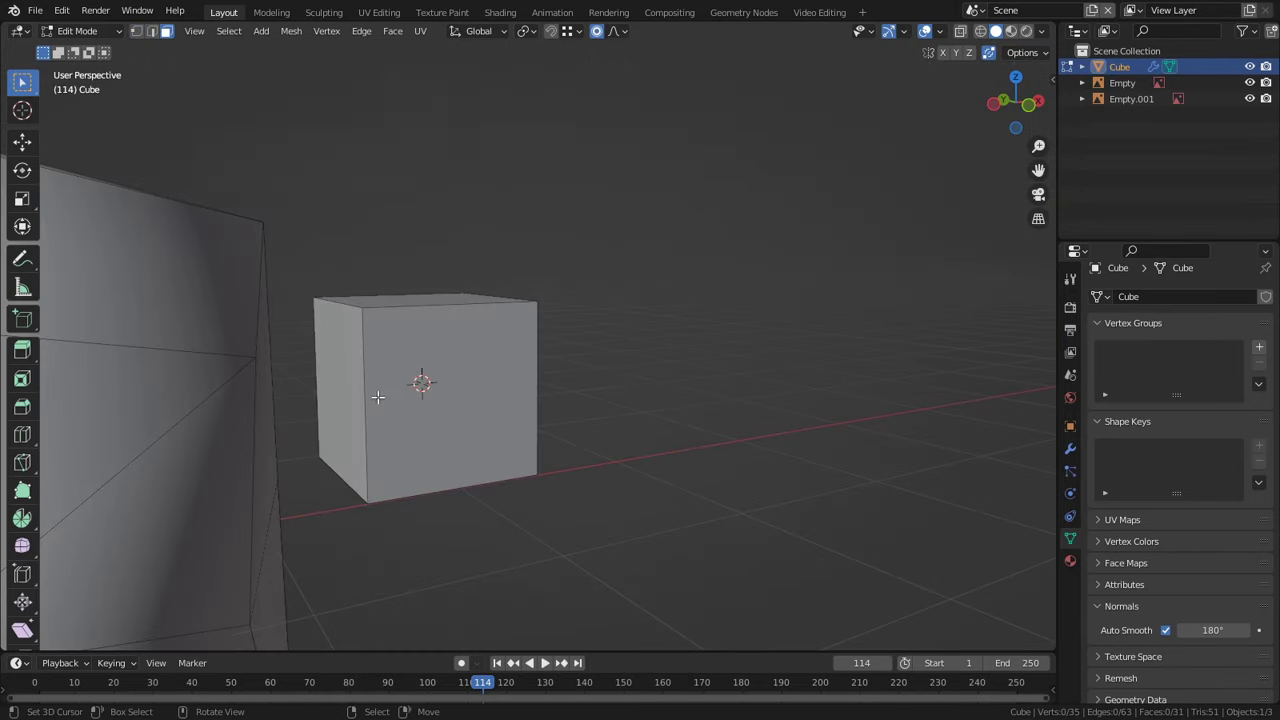
pyautogui.click(341, 376)
pyautogui.press('x')
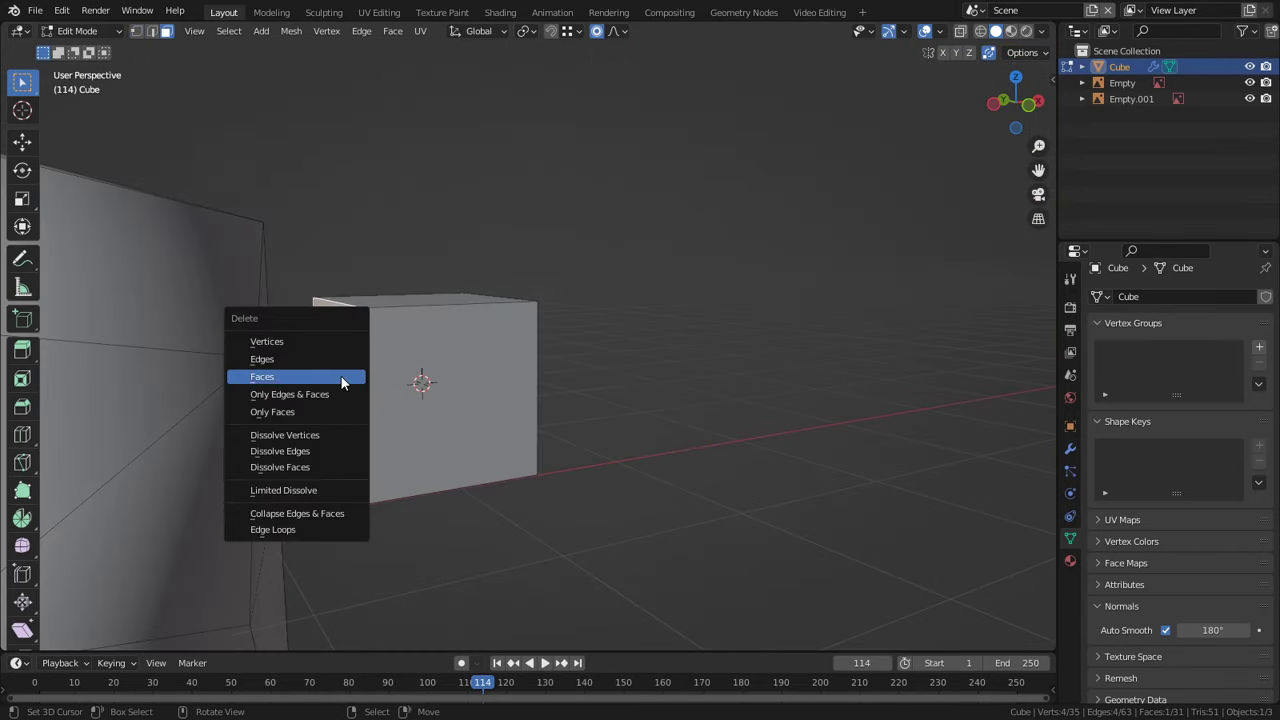
pyautogui.click(341, 376)
# Extrude the ear cube's outer face about 0.8 m along X and scale the new face to 0 to form the tip.
pyautogui.moveTo(471, 371); pyautogui.dragTo(571, 351, button='middle')
pyautogui.click(600, 363)
pyautogui.press('e')
pyautogui.press('y')
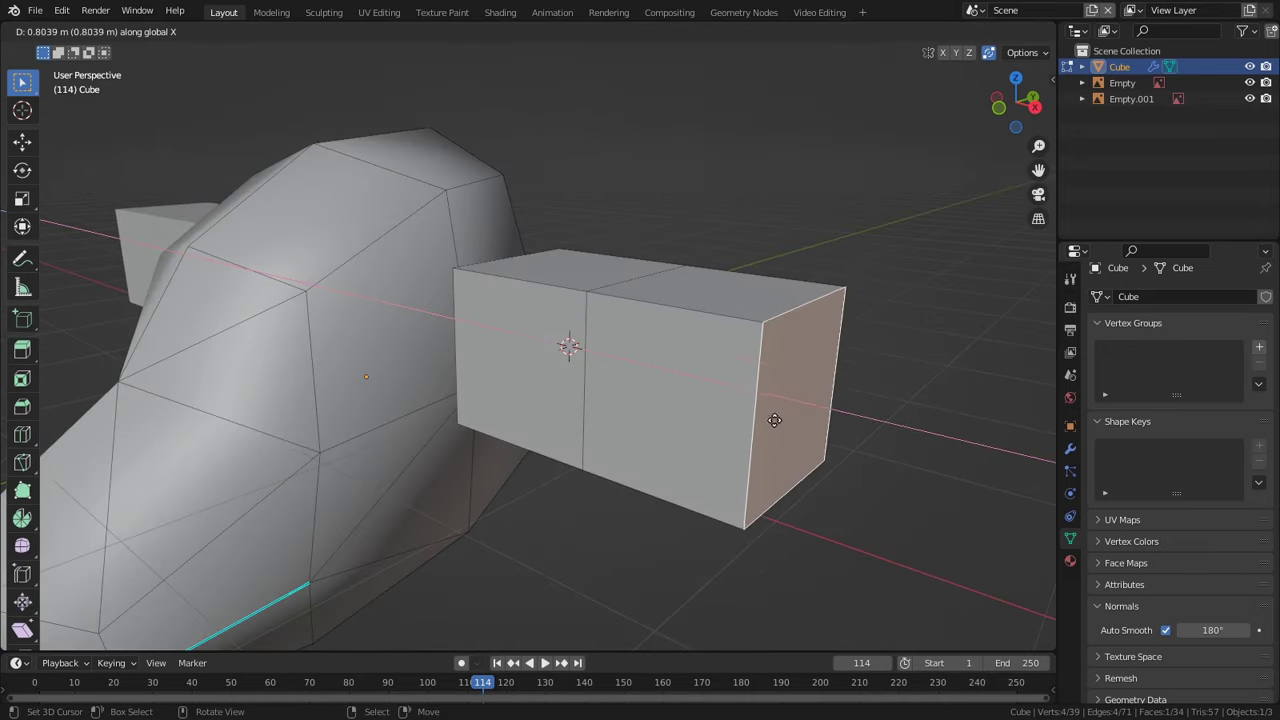
pyautogui.click(752, 418)
pyautogui.press('s')
pyautogui.press('0')
pyautogui.press('Return')
# Select the ear's rear horizontal edge and move it along Y.
pyautogui.moveTo(806, 309); pyautogui.dragTo(686, 380, button='middle')
pyautogui.click(628, 394)
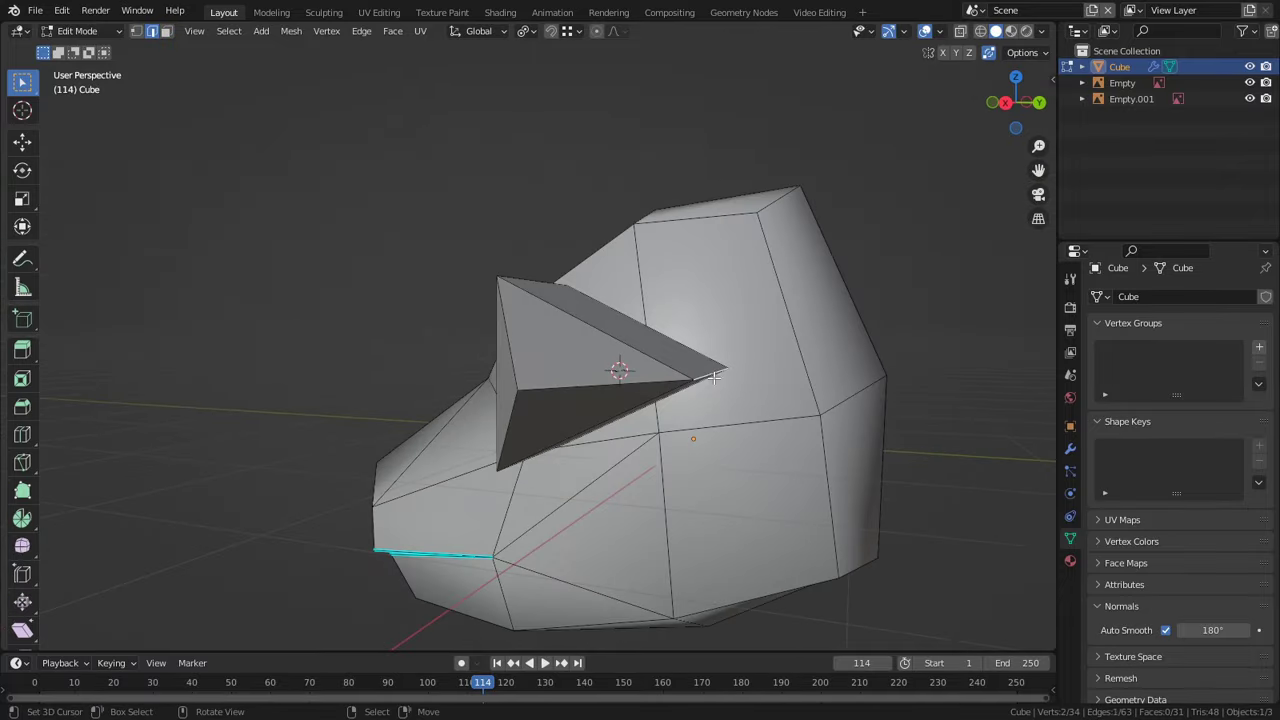
pyautogui.press('g')
pyautogui.press('x')
pyautogui.press('y')
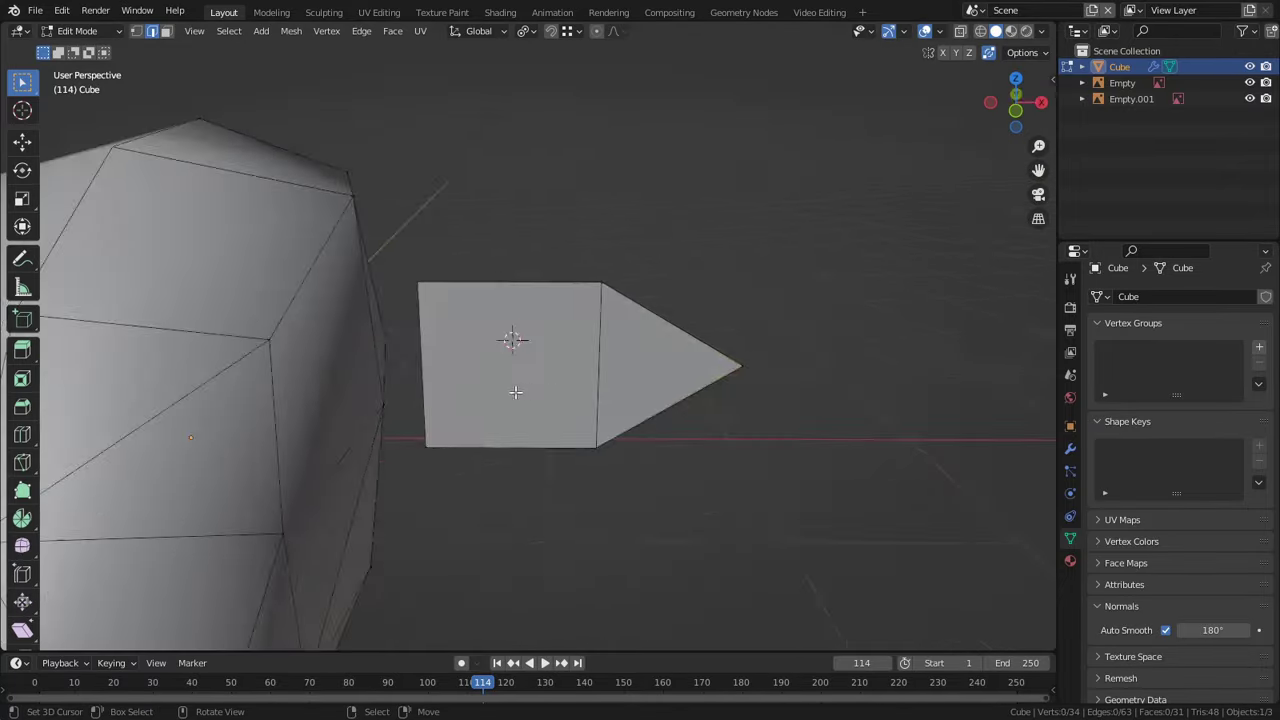
# Extrude the ear's open base loop along X toward the head and scale the new loop.
pyautogui.click(452, 388)
pyautogui.moveTo(452, 388); pyautogui.dragTo(626, 334, button='middle')
pyautogui.press('e')
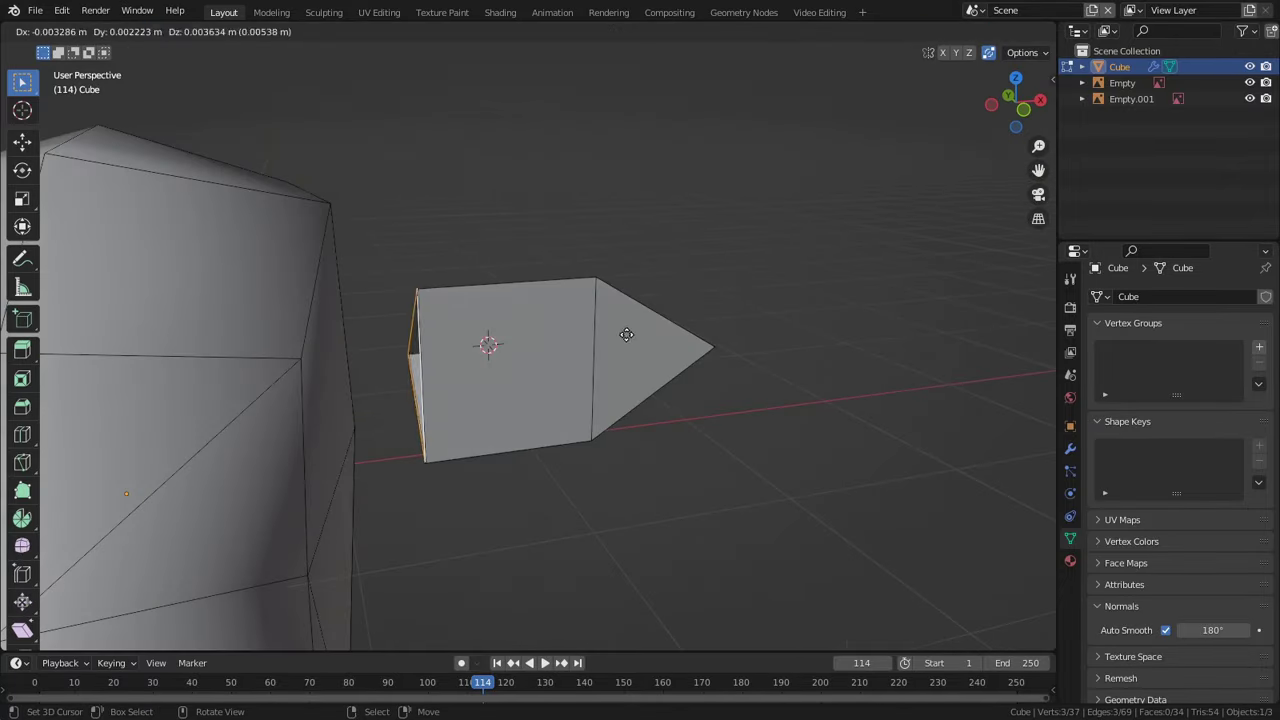
pyautogui.press('x')
pyautogui.click(545, 334)
pyautogui.press('s')
pyautogui.click(457, 334)
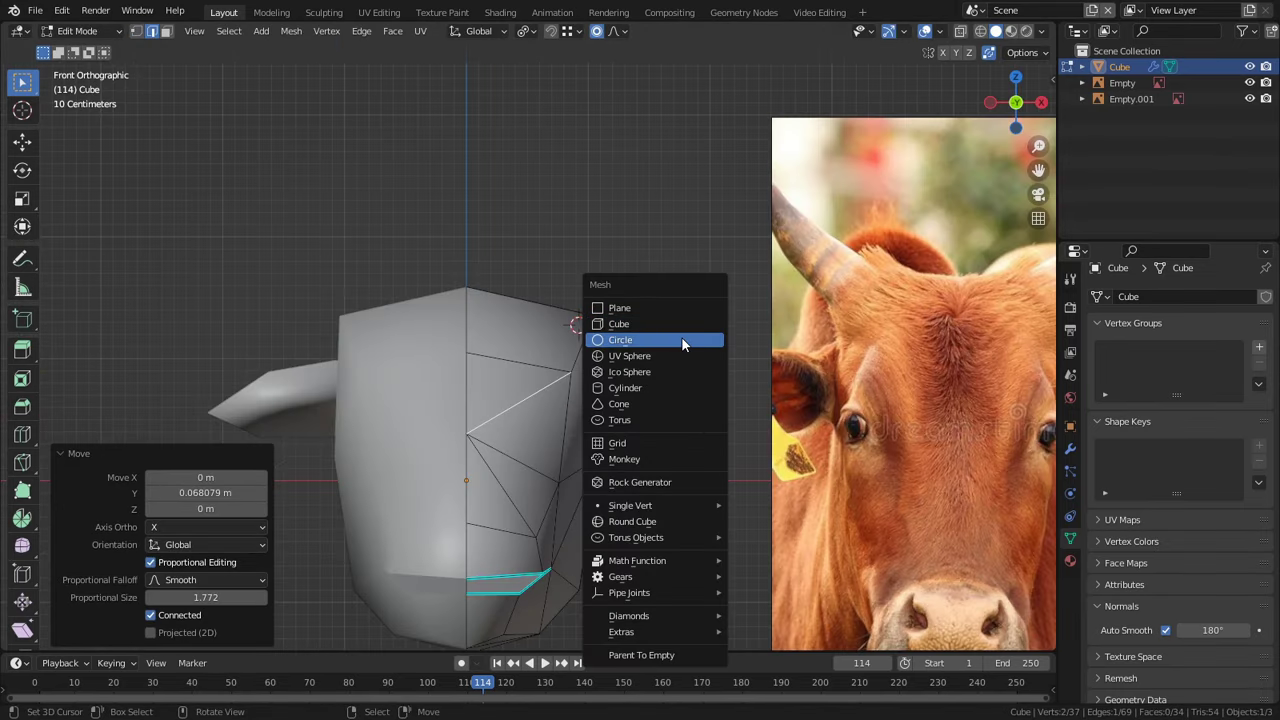
# Add a filled three-vertex circle at the head's upper corner and extrude it outward and upward in three segments, following the reference horn.
pyautogui.click(681, 341)
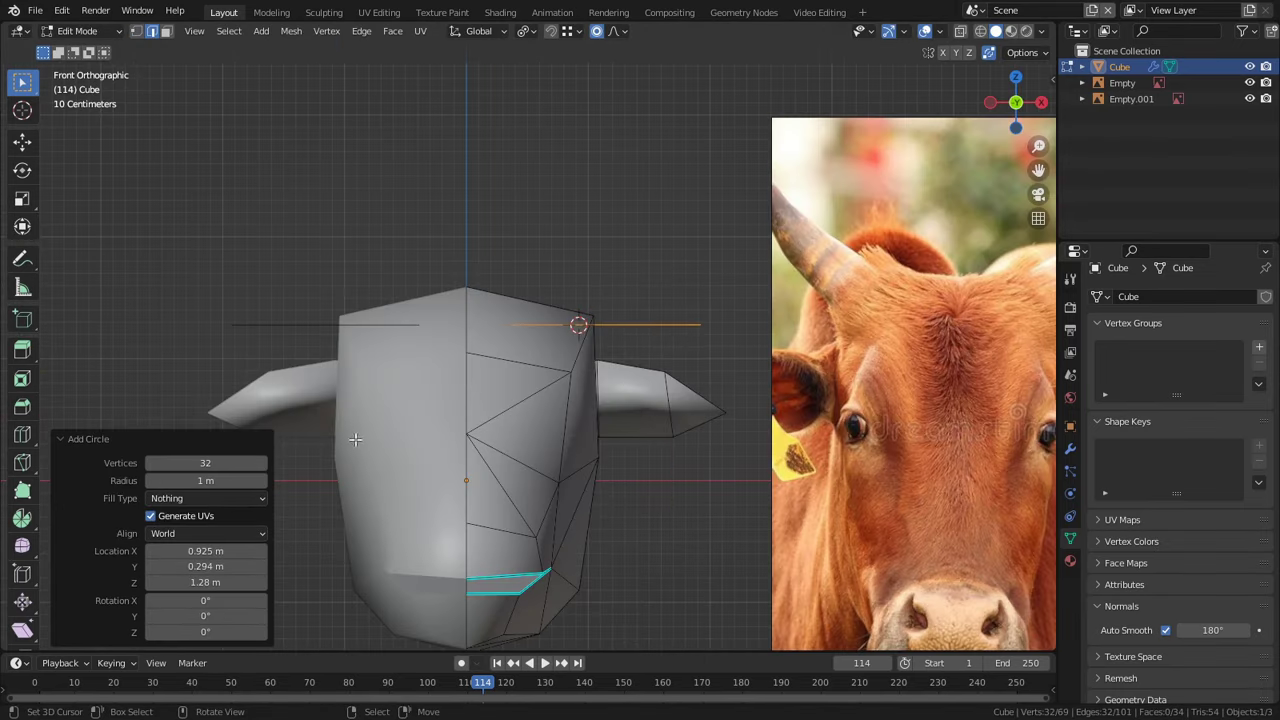
pyautogui.press('Return')
pyautogui.moveTo(413, 380); pyautogui.dragTo(365, 432, button='middle')
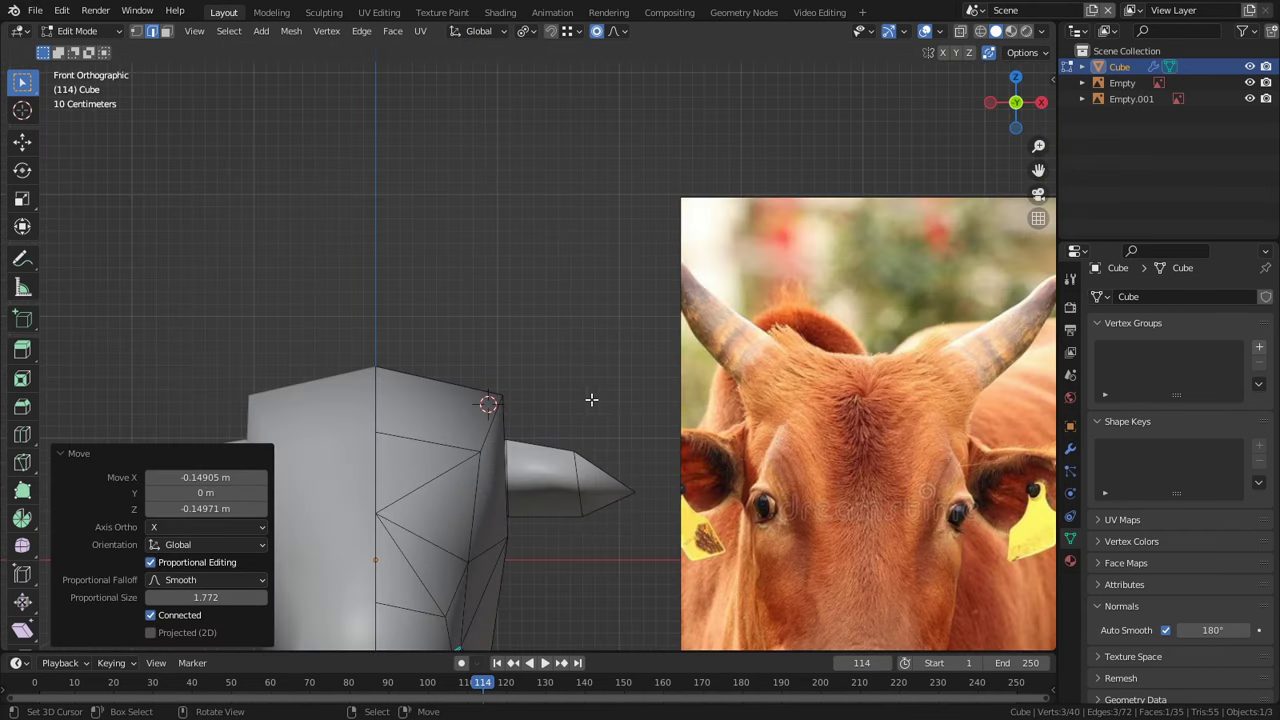
pyautogui.keyDown('ctrl'); pyautogui.click(563, 366); pyautogui.keyUp('ctrl')
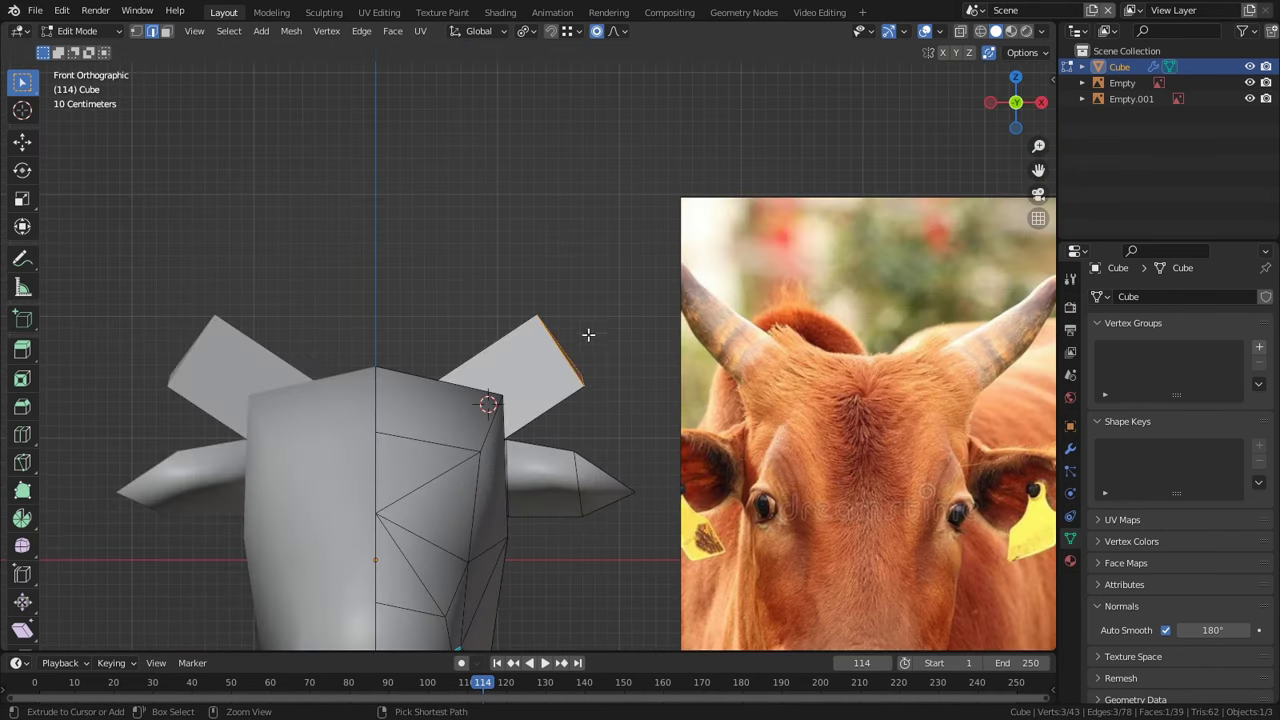
pyautogui.keyDown('ctrl'); pyautogui.rightClick(585, 262); pyautogui.keyUp('ctrl')
pyautogui.keyDown('ctrl'); pyautogui.rightClick(563, 170); pyautogui.keyUp('ctrl')
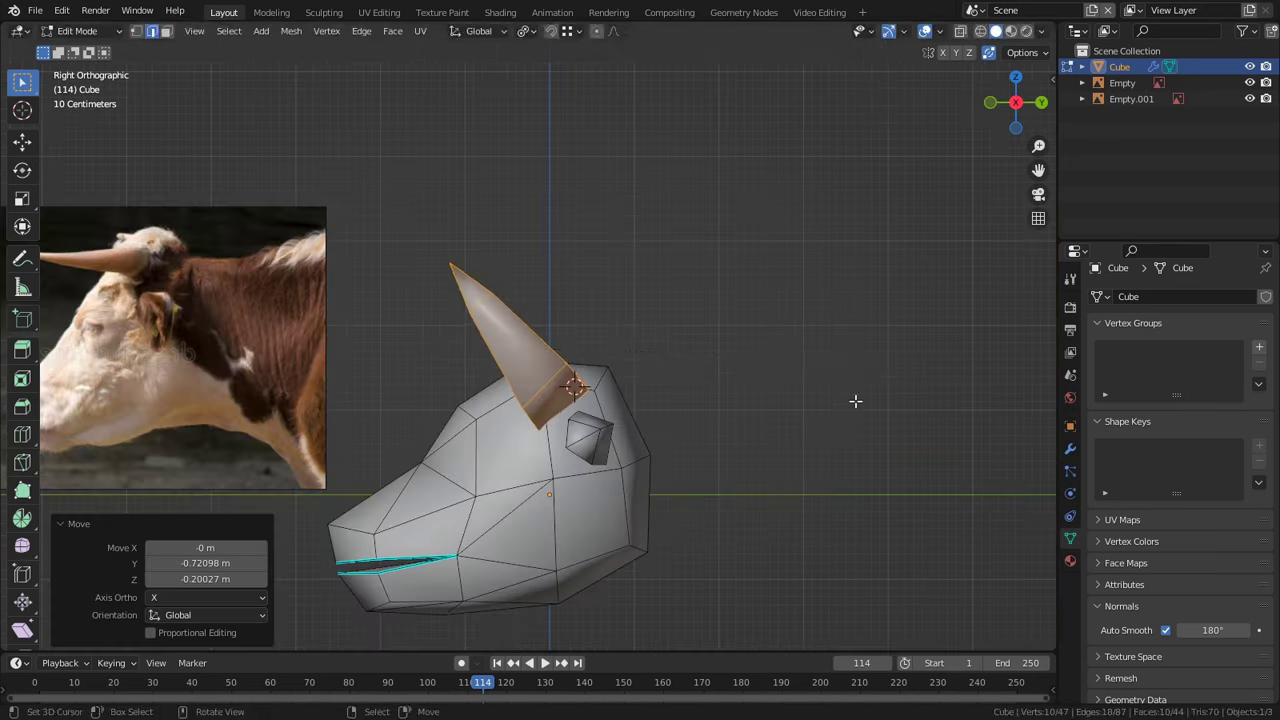
# Rotate the horn forward by about 22° in side view and reposition it on the head.
pyautogui.press('r')
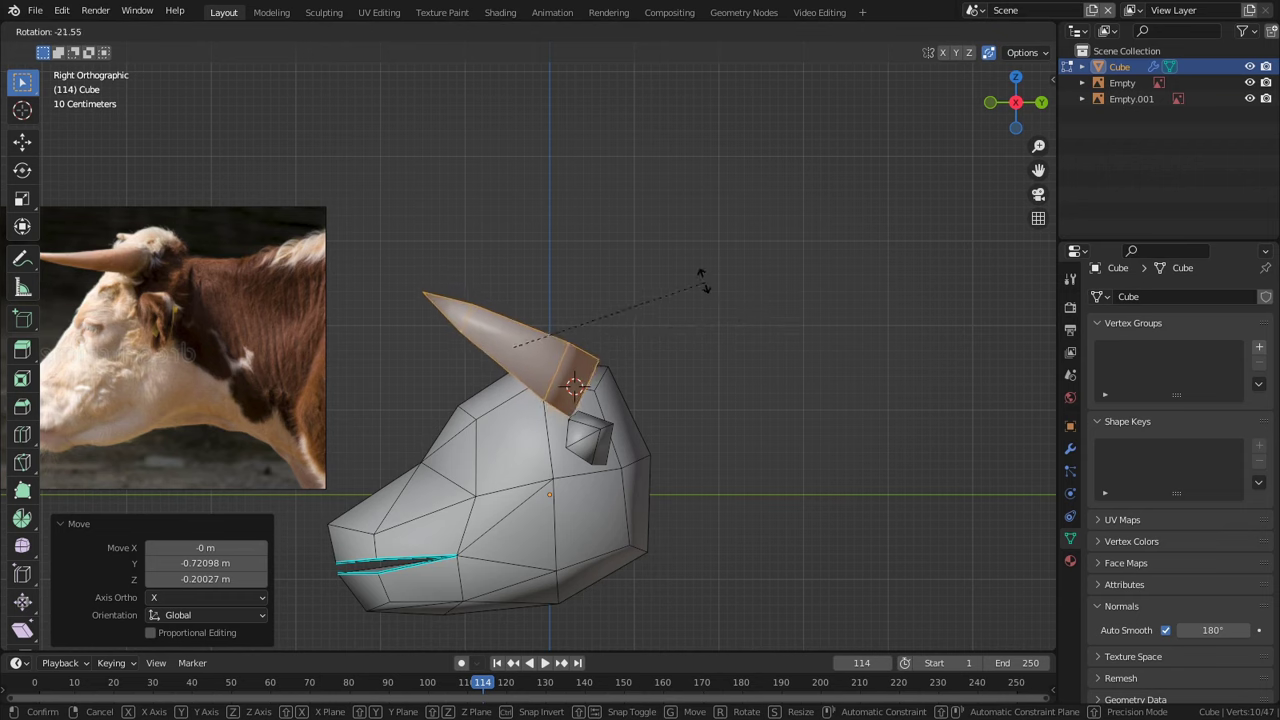
pyautogui.click(692, 276)
pyautogui.press('g')
pyautogui.click(620, 344)
# Fill the new view-aligned five-vertex eye circle with an N-Gon and reduce its radius to 0.555 m.
pyautogui.moveTo(603, 426); pyautogui.dragTo(786, 374, button='middle')
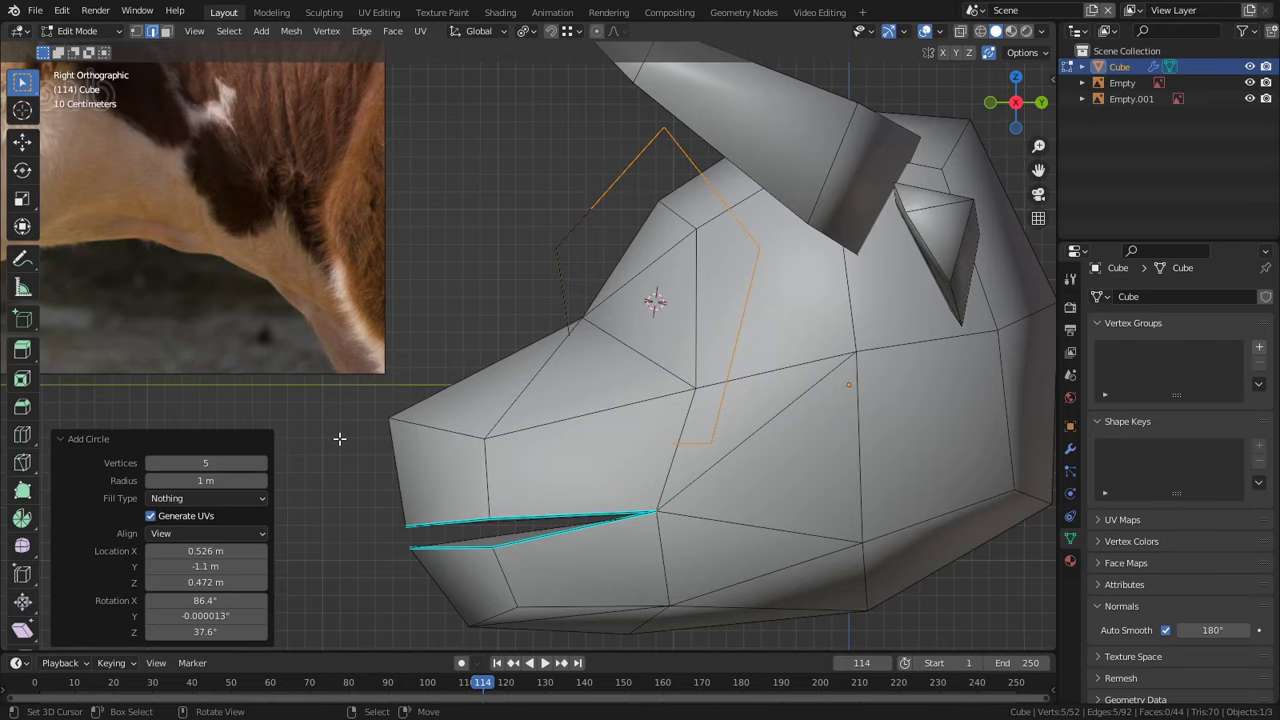
pyautogui.moveTo(337, 437); pyautogui.dragTo(475, 453, button='middle')
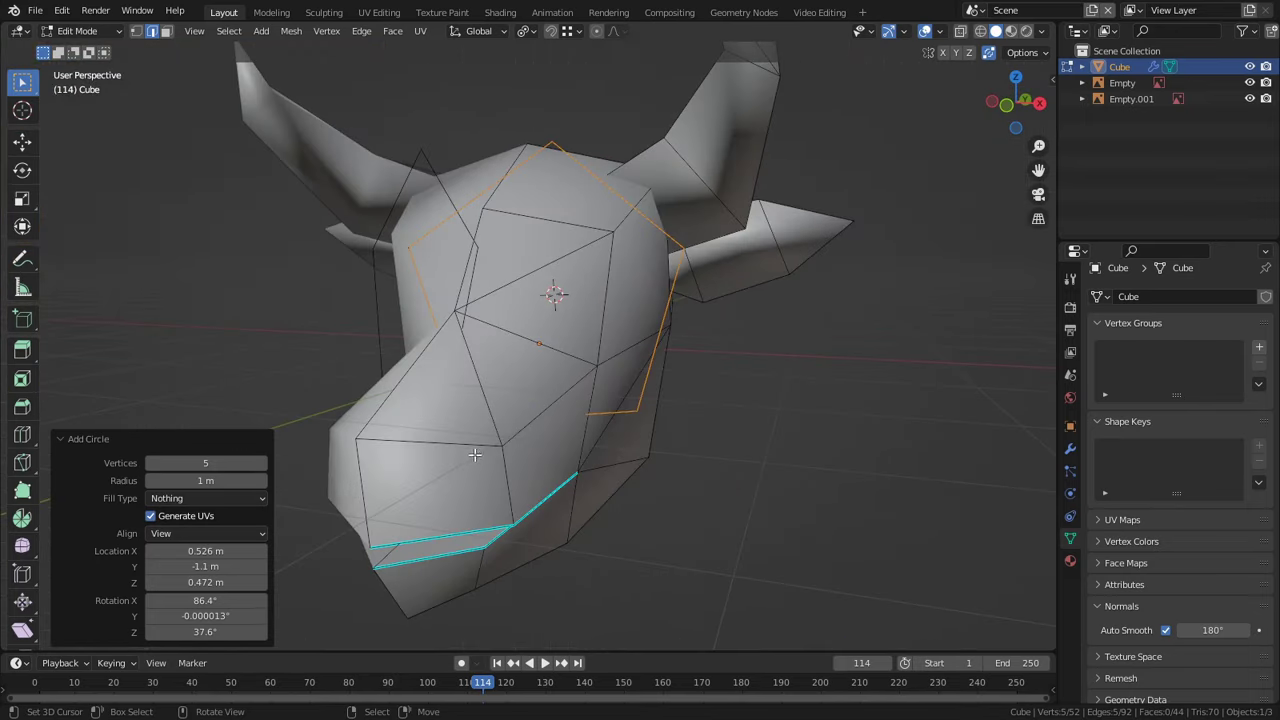
pyautogui.click(260, 499)
pyautogui.click(198, 539)
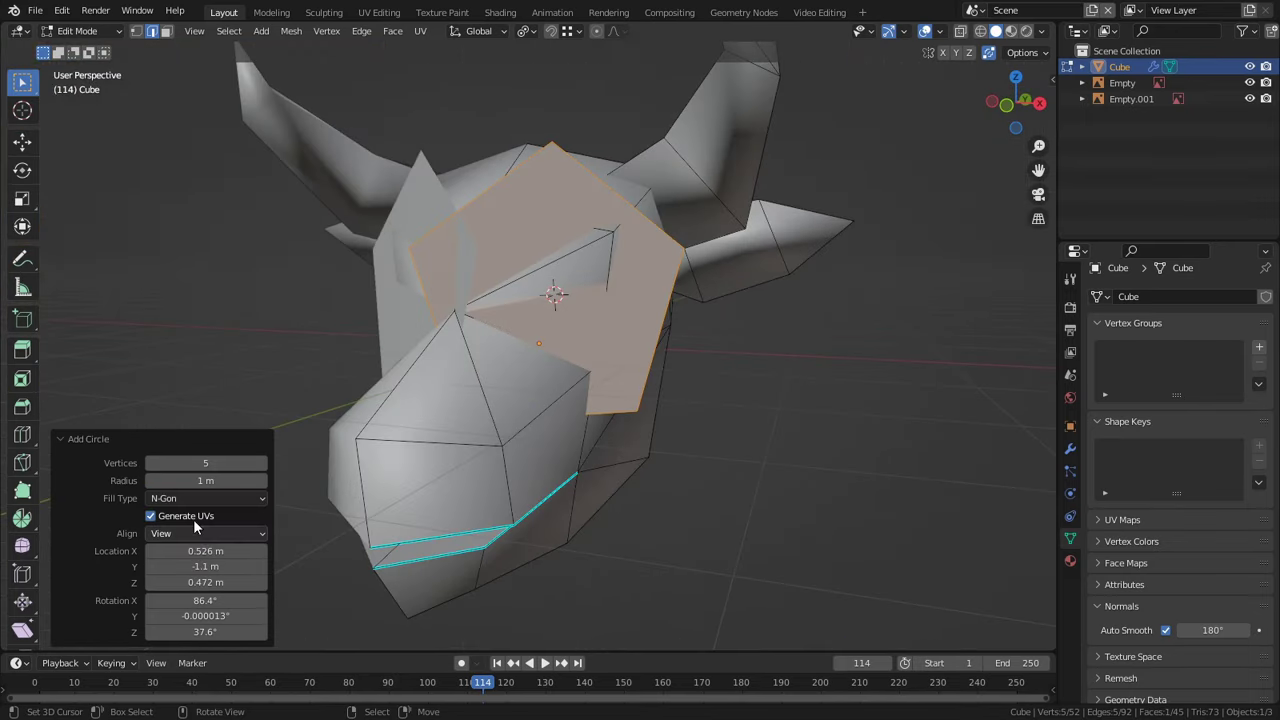
pyautogui.moveTo(215, 481); pyautogui.dragTo(155, 481)
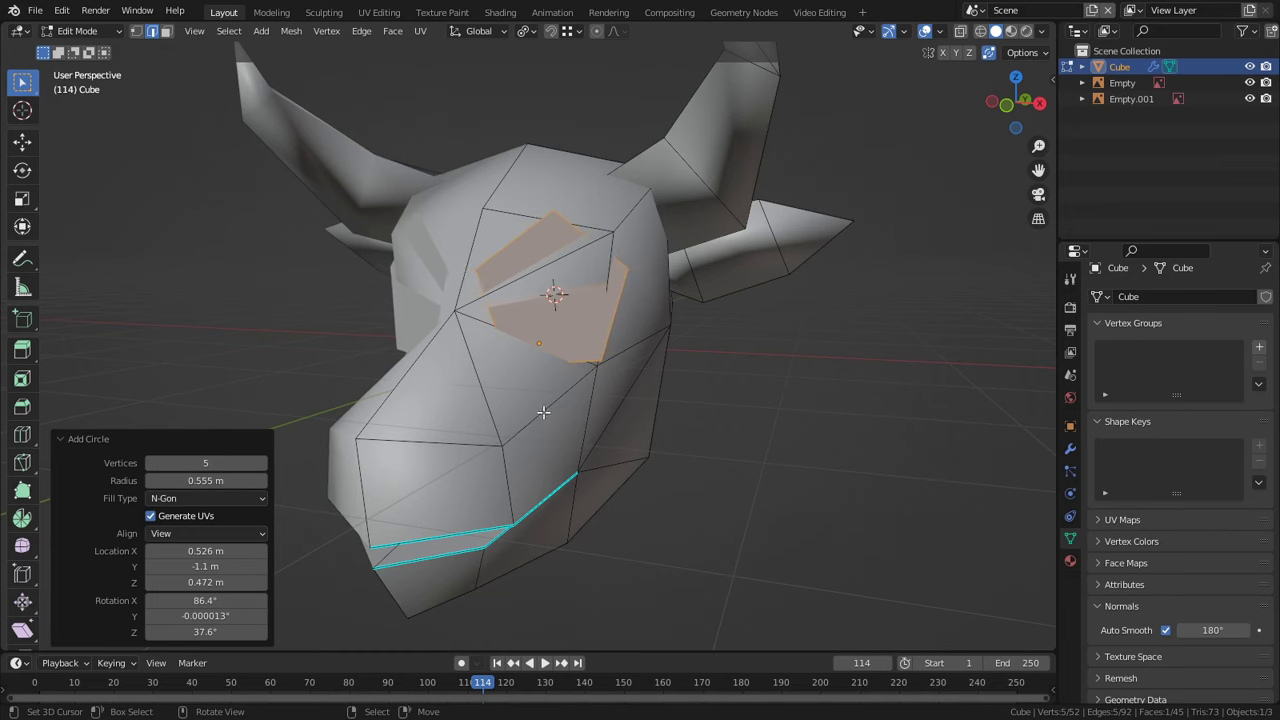
# Offset the eye polygon along its normal with Shrink/Fatten and adjust its height along Z.
pyautogui.moveTo(543, 412); pyautogui.dragTo(505, 400, button='middle')
pyautogui.hotkey('alt', 's')
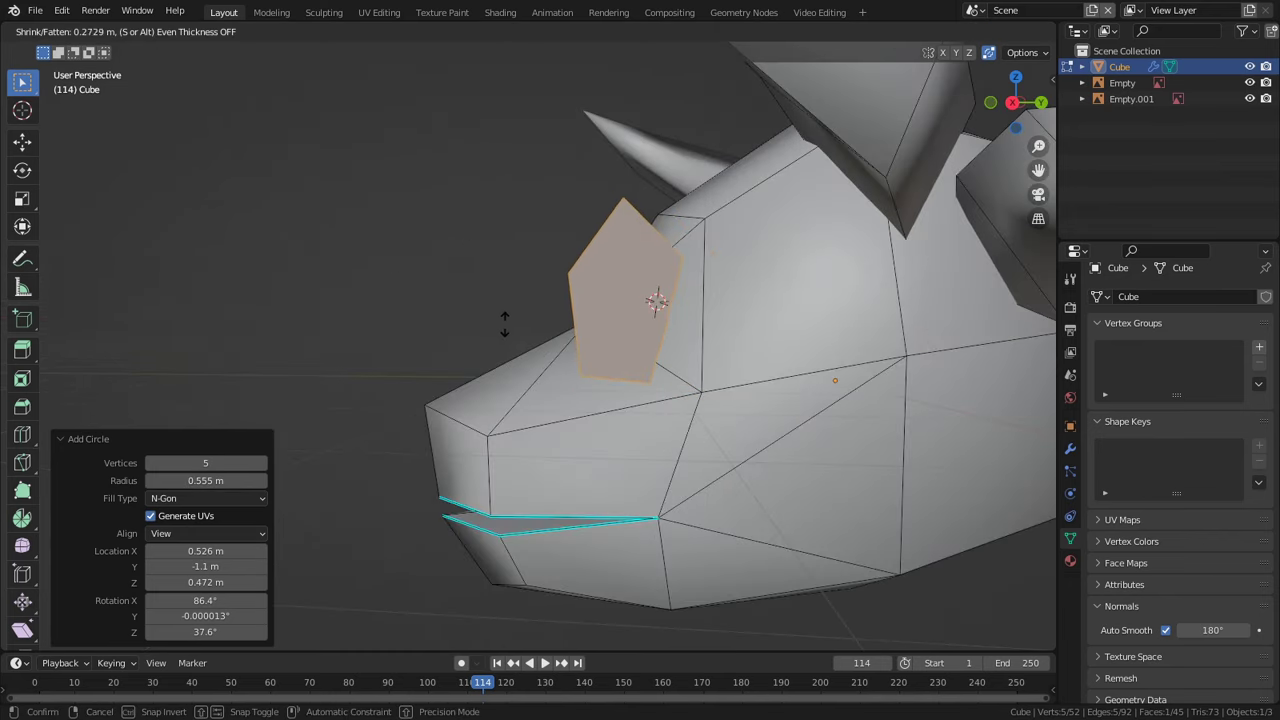
pyautogui.click(598, 336)
pyautogui.press('g')
pyautogui.press('z')
pyautogui.click(596, 323)
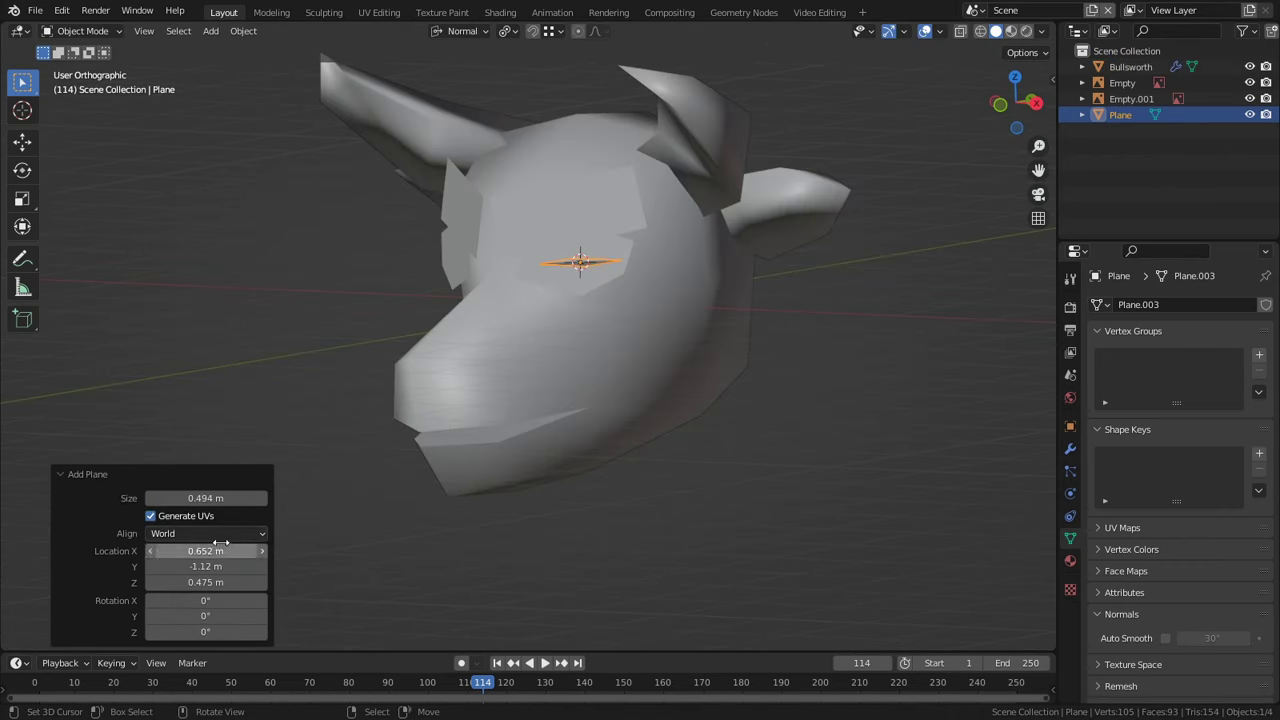
# Align the newly added 0.494 m plane in front of the eye to the view and scale it.
pyautogui.click(212, 533)
pyautogui.click(204, 569)
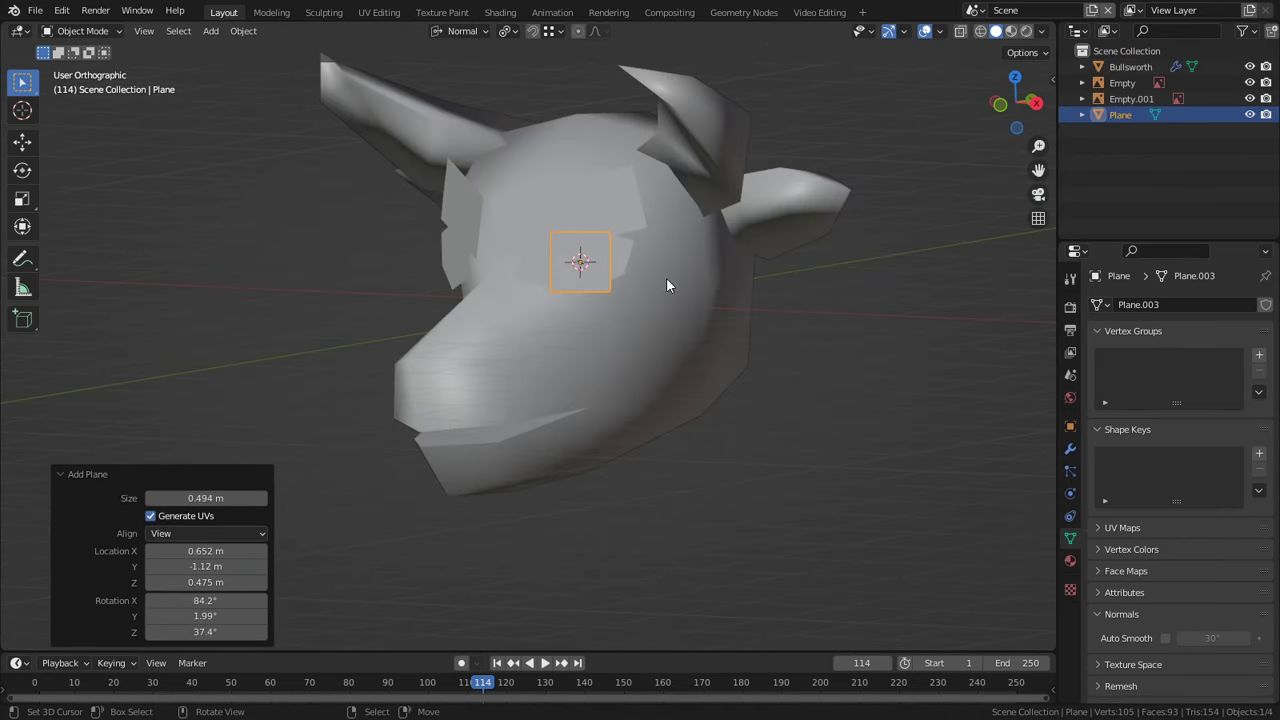
pyautogui.press('s')
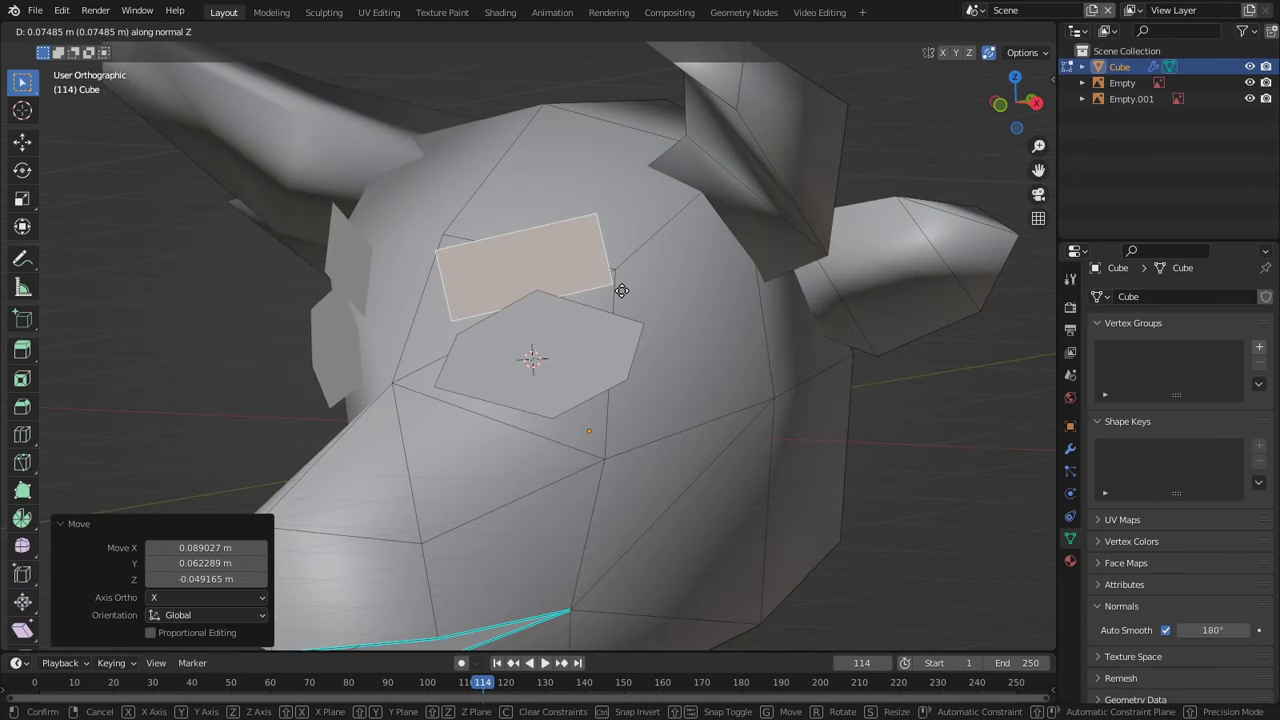
# Offset the rectangular face above the eye about 0.075 m along its normal, scale it by 1.274 and reposition it.
pyautogui.click(622, 290)
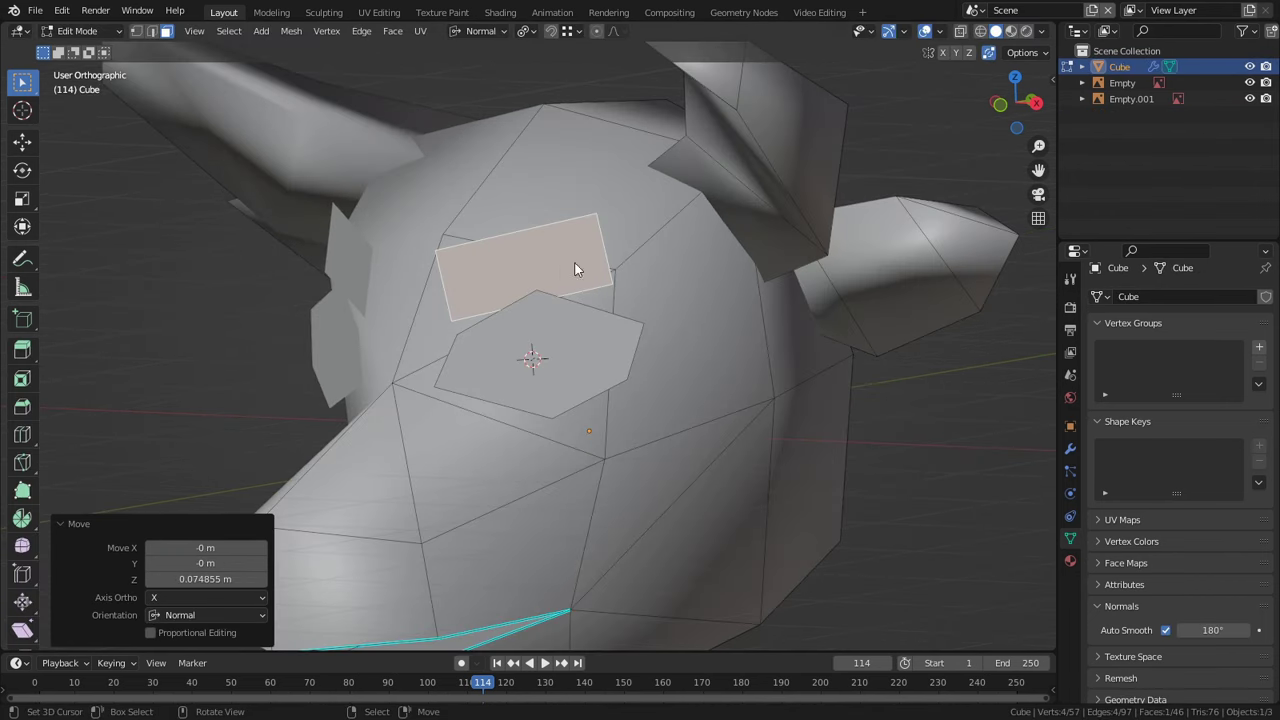
pyautogui.press('s')
pyautogui.click(623, 243)
pyautogui.press('g')
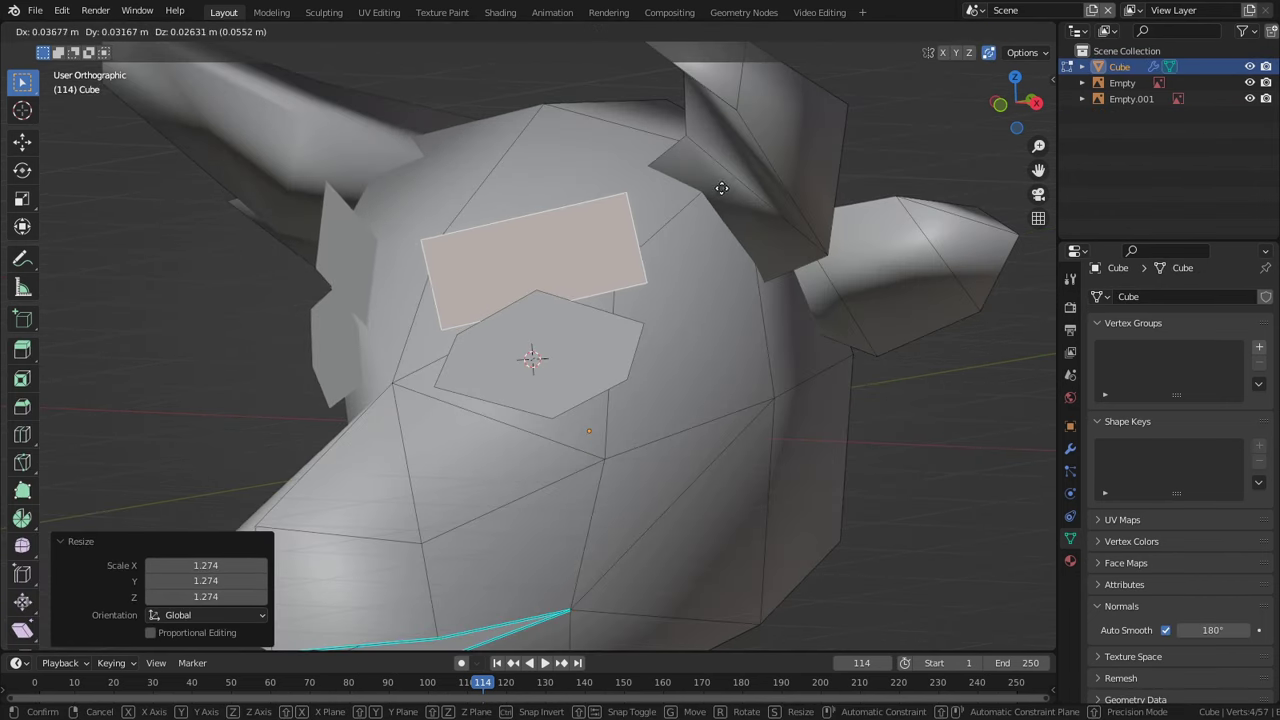
pyautogui.click(765, 177)
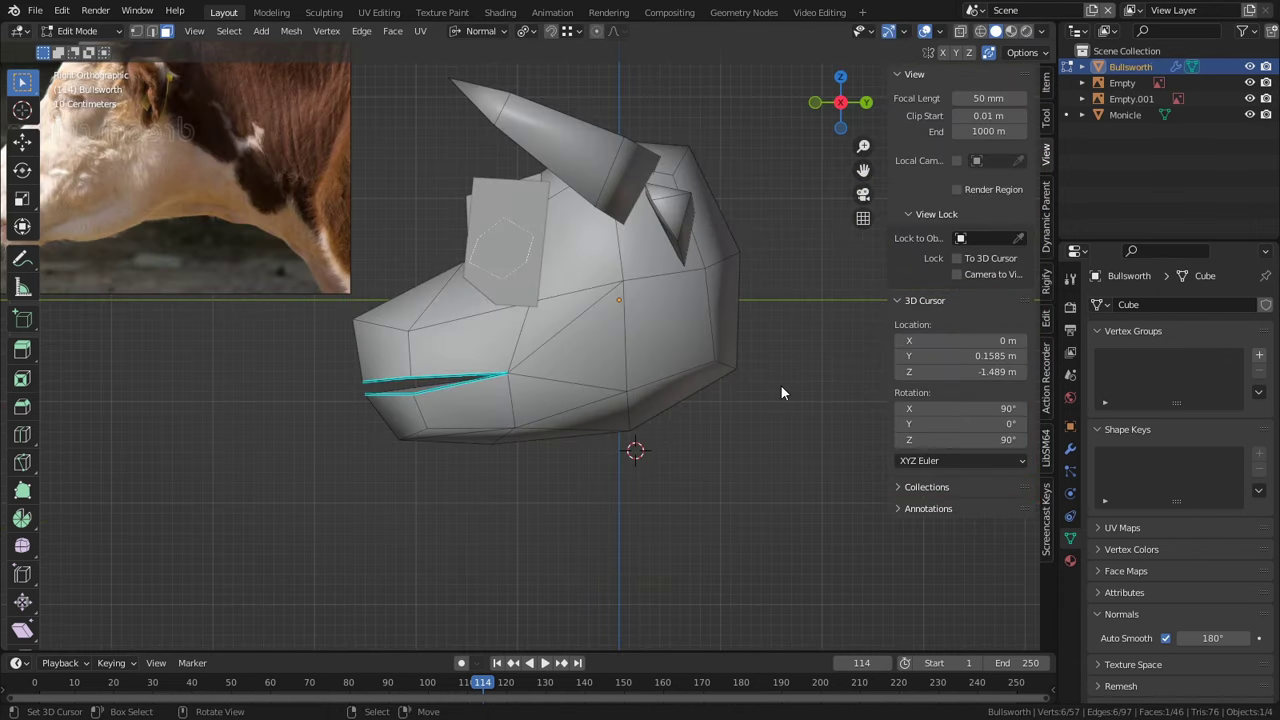
# Add a filled four-vertex circle of radius 0.555 m at the 3D cursor below the head and delete one of its vertices.
pyautogui.hotkey('shift', 'a')
pyautogui.click(767, 385)
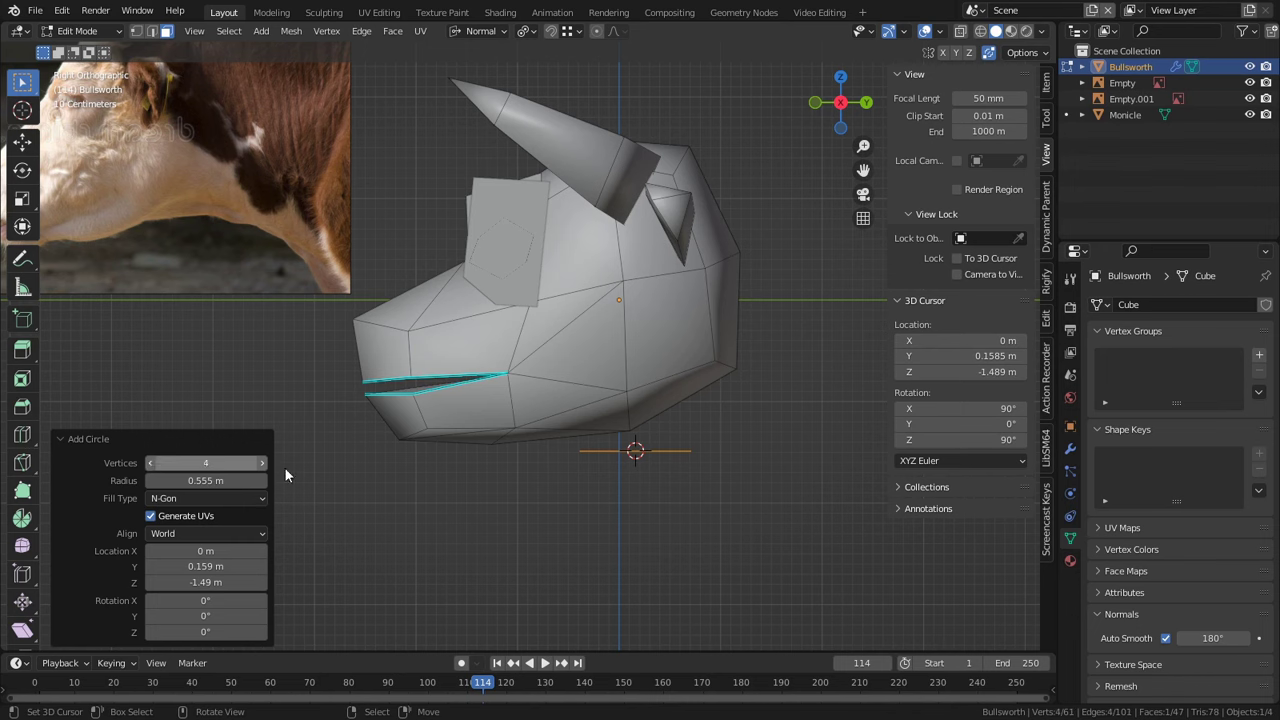
pyautogui.moveTo(285, 468); pyautogui.dragTo(633, 465, button='middle')
pyautogui.press('KP_Decimal')
pyautogui.press('1')
pyautogui.click(630, 340)
pyautogui.press('x')
pyautogui.click(634, 299)
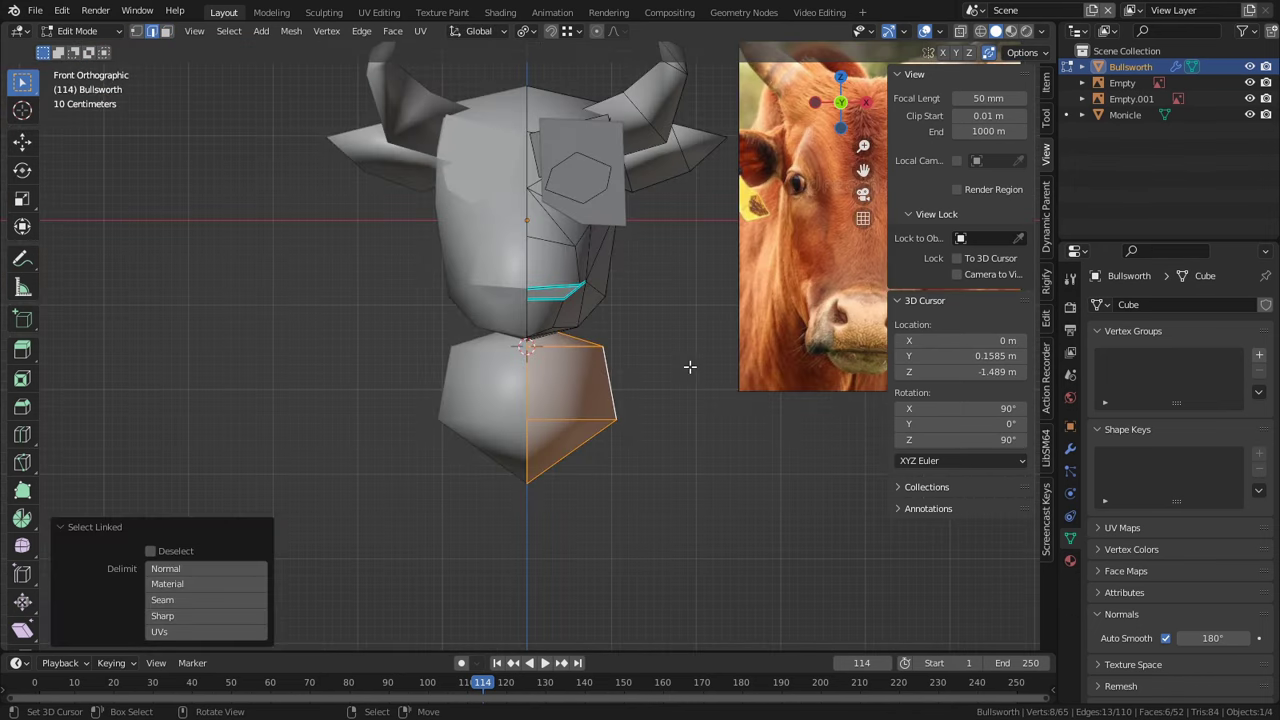
# Scale the body piece below the head to 0.714 along X and raise it about 0.41 m along Z.
pyautogui.press('s')
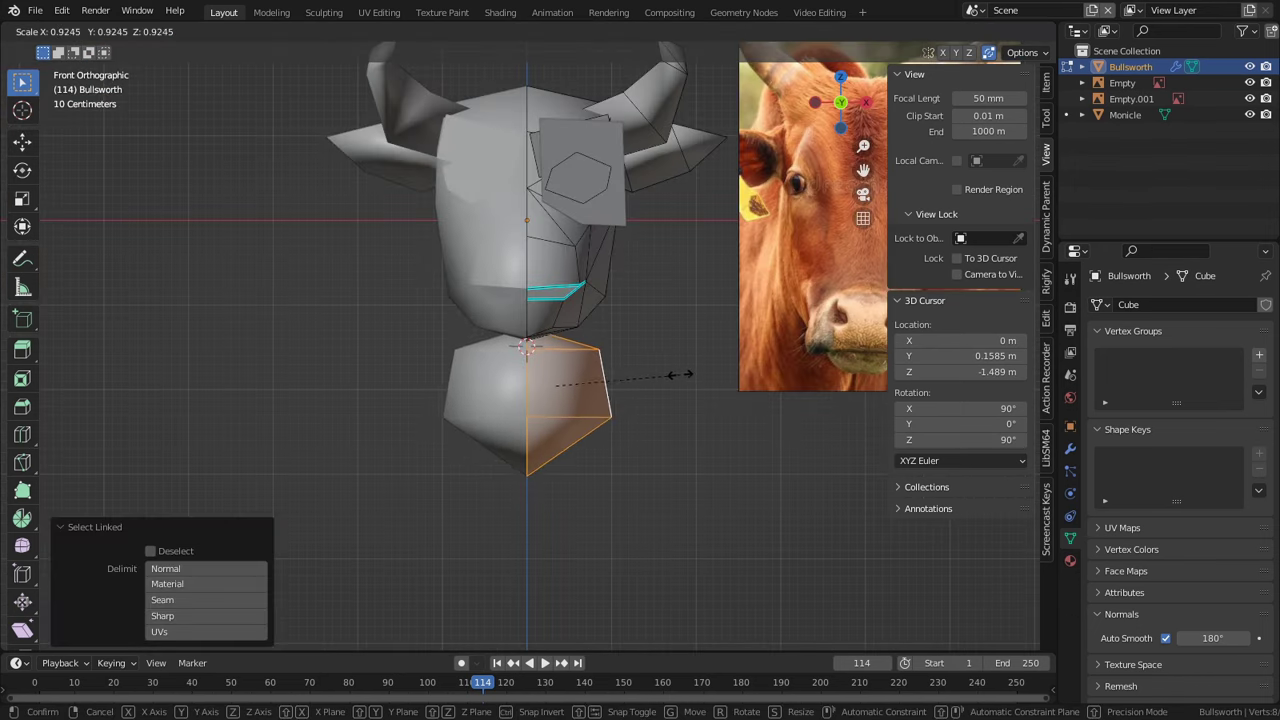
pyautogui.press('x')
pyautogui.click(651, 377)
pyautogui.press('g')
pyautogui.press('z')
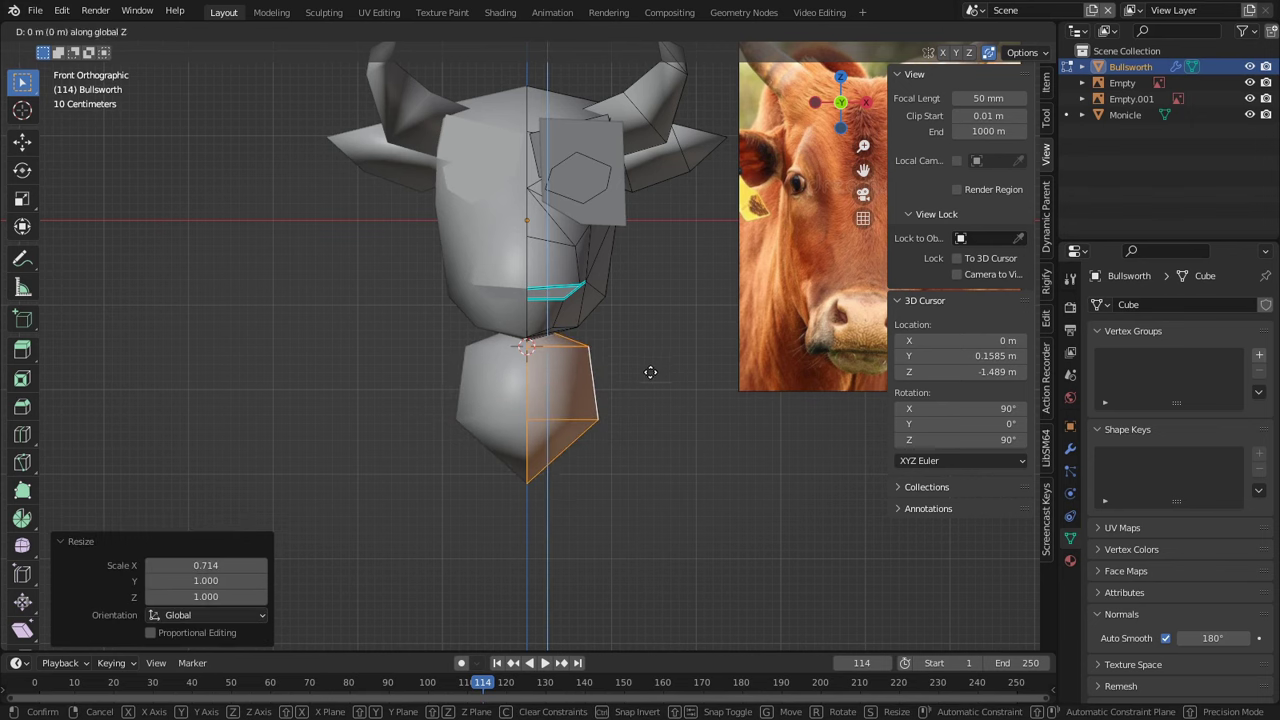
pyautogui.click(648, 343)
pyautogui.moveTo(688, 357); pyautogui.dragTo(496, 380, button='middle')
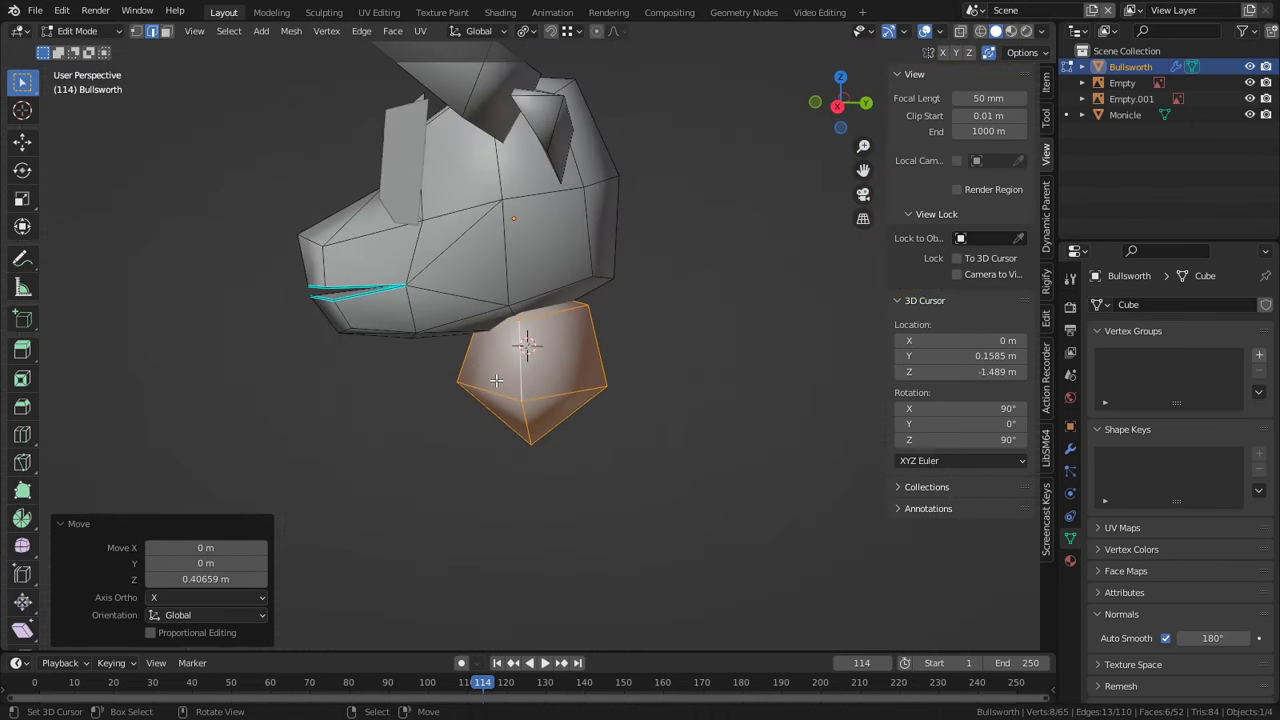
pyautogui.press('KP_3')
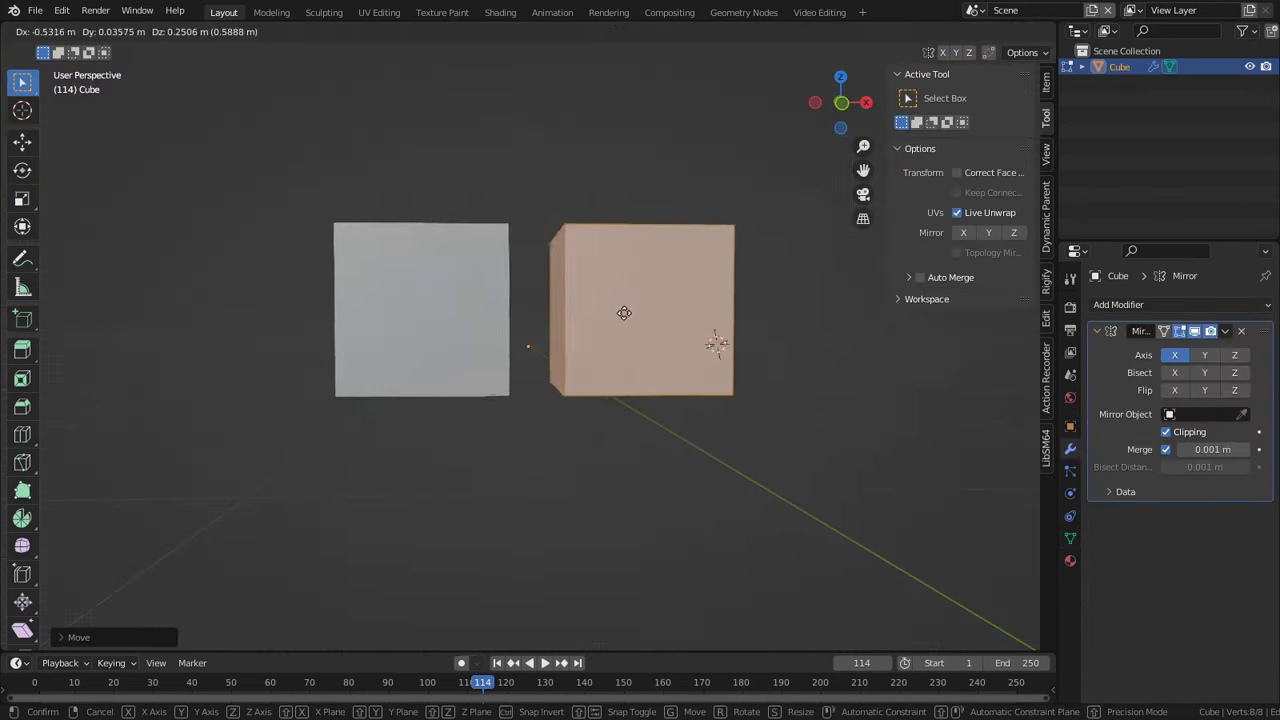
# Slide the mirrored cube along X until it meets its copy and select its lower outer edge.
pyautogui.press('KP_1')
pyautogui.moveTo(526, 346); pyautogui.dragTo(480, 457, button='middle')
pyautogui.press('2')
pyautogui.click(513, 448)
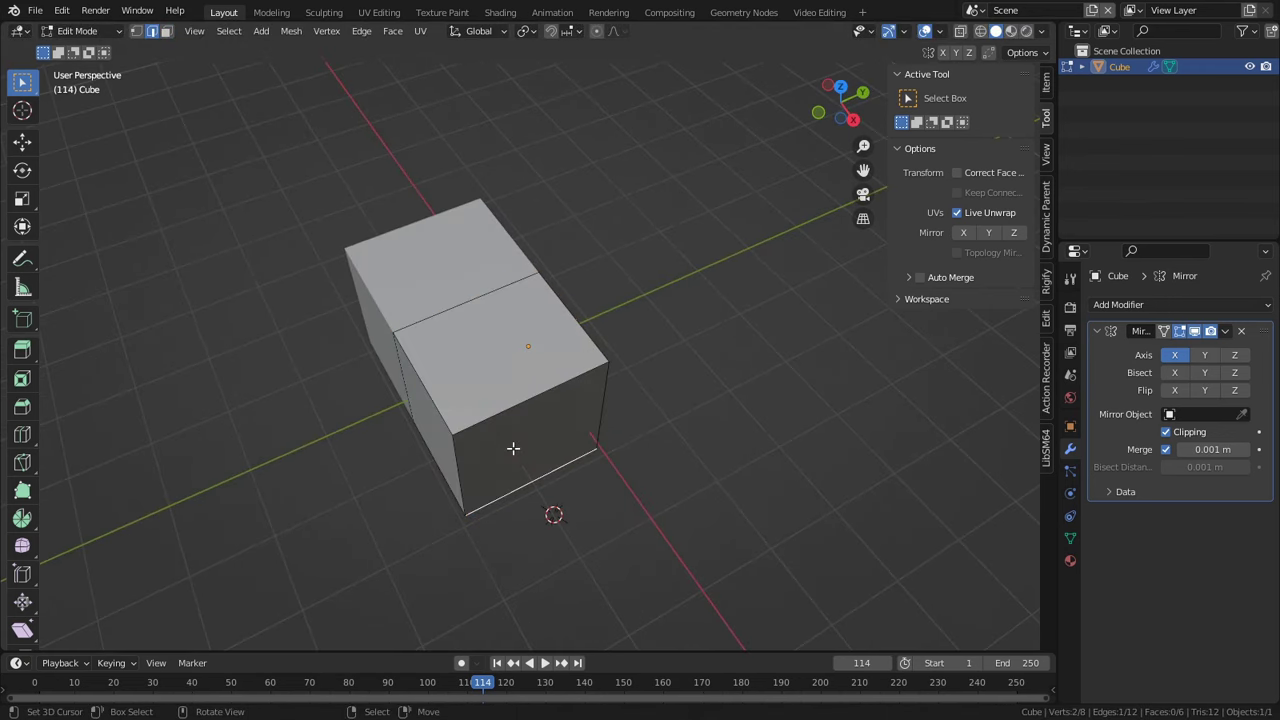